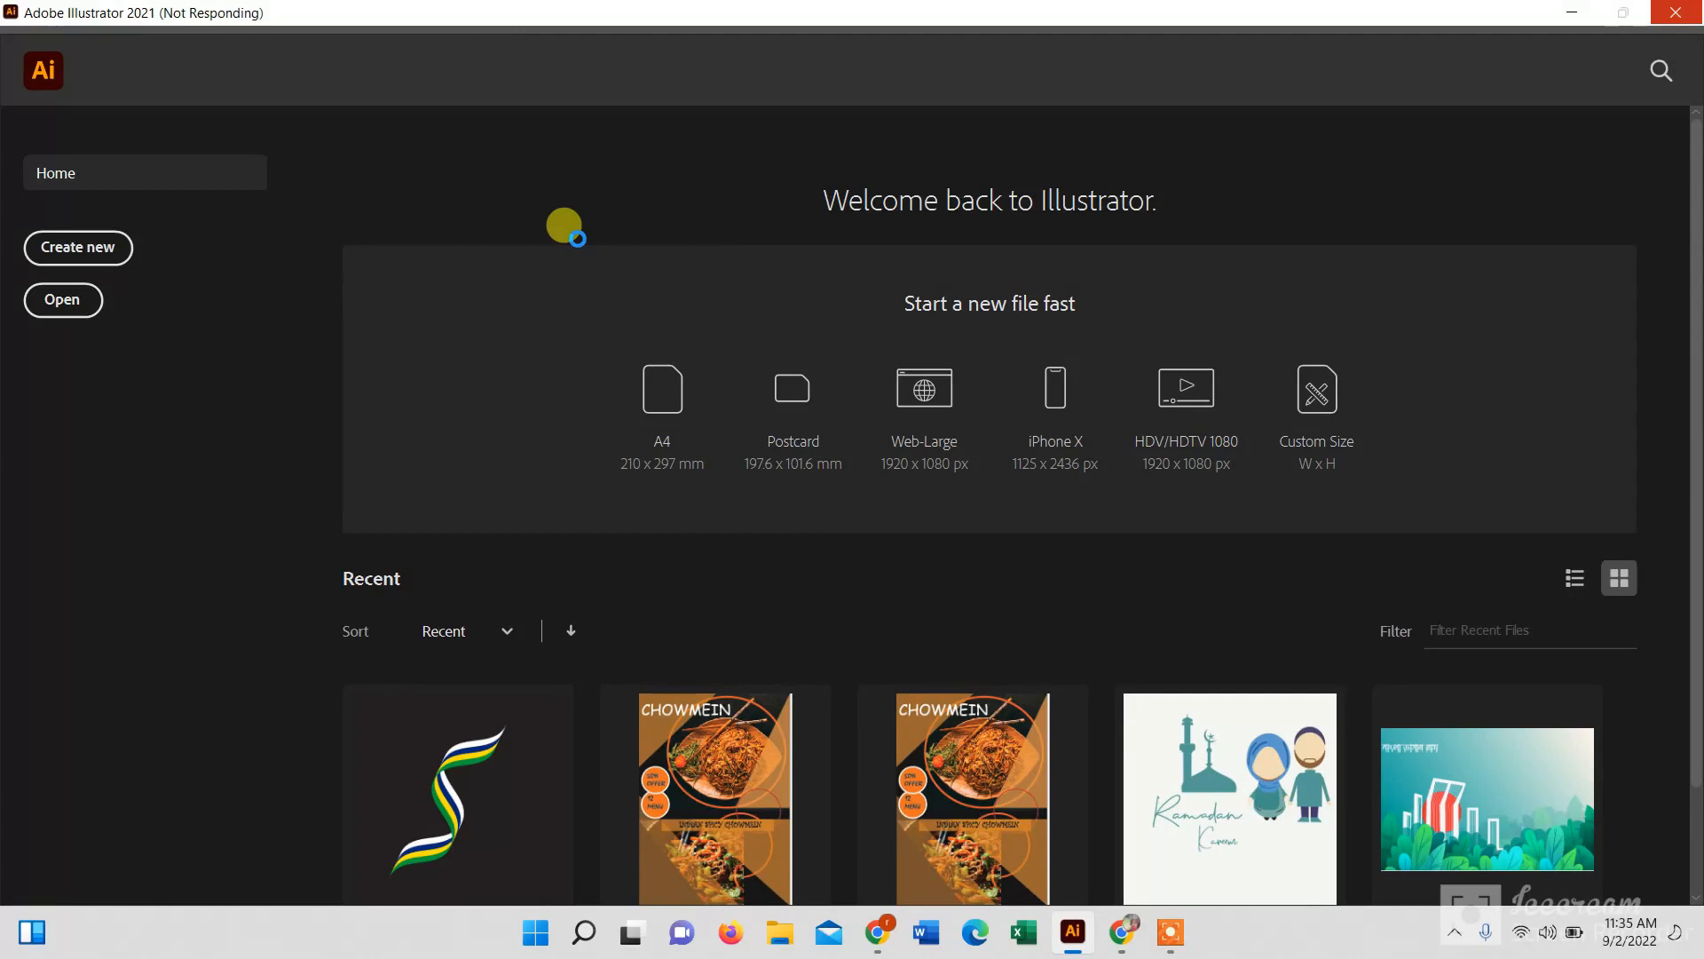
pyautogui.click(1177, 945)
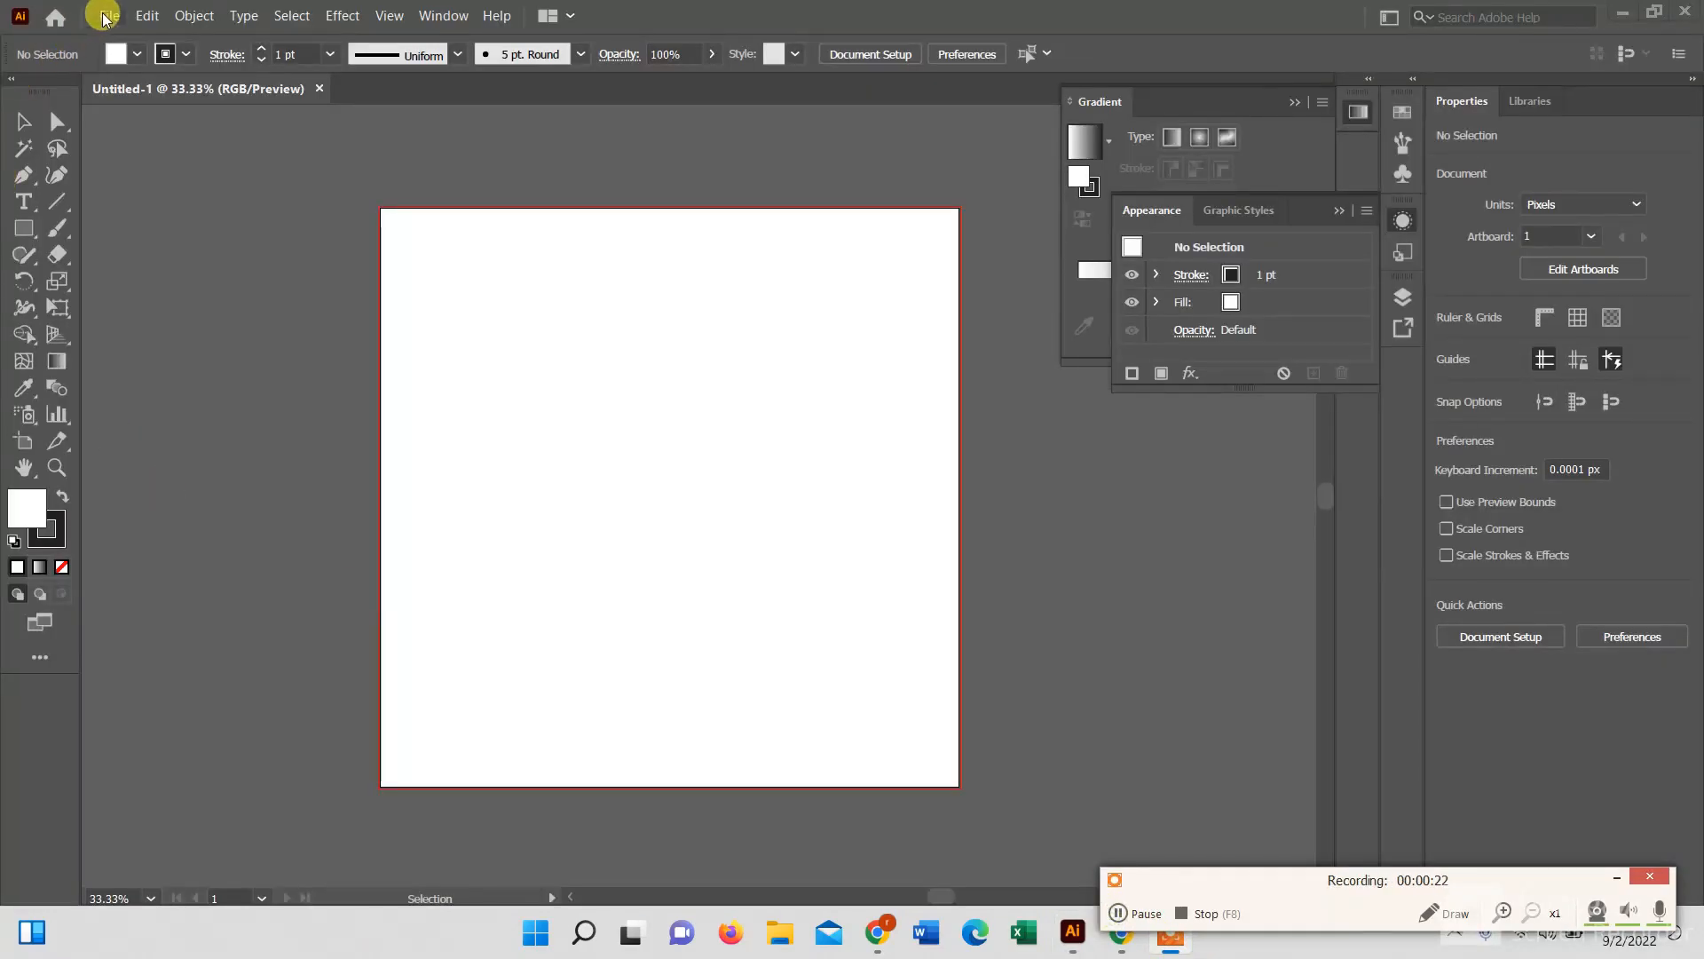
# Place the Brazil flag colour palette image from the Downloads folder beside the artboard, outside its left edge.
pyautogui.click(109, 15)
pyautogui.click(182, 390)
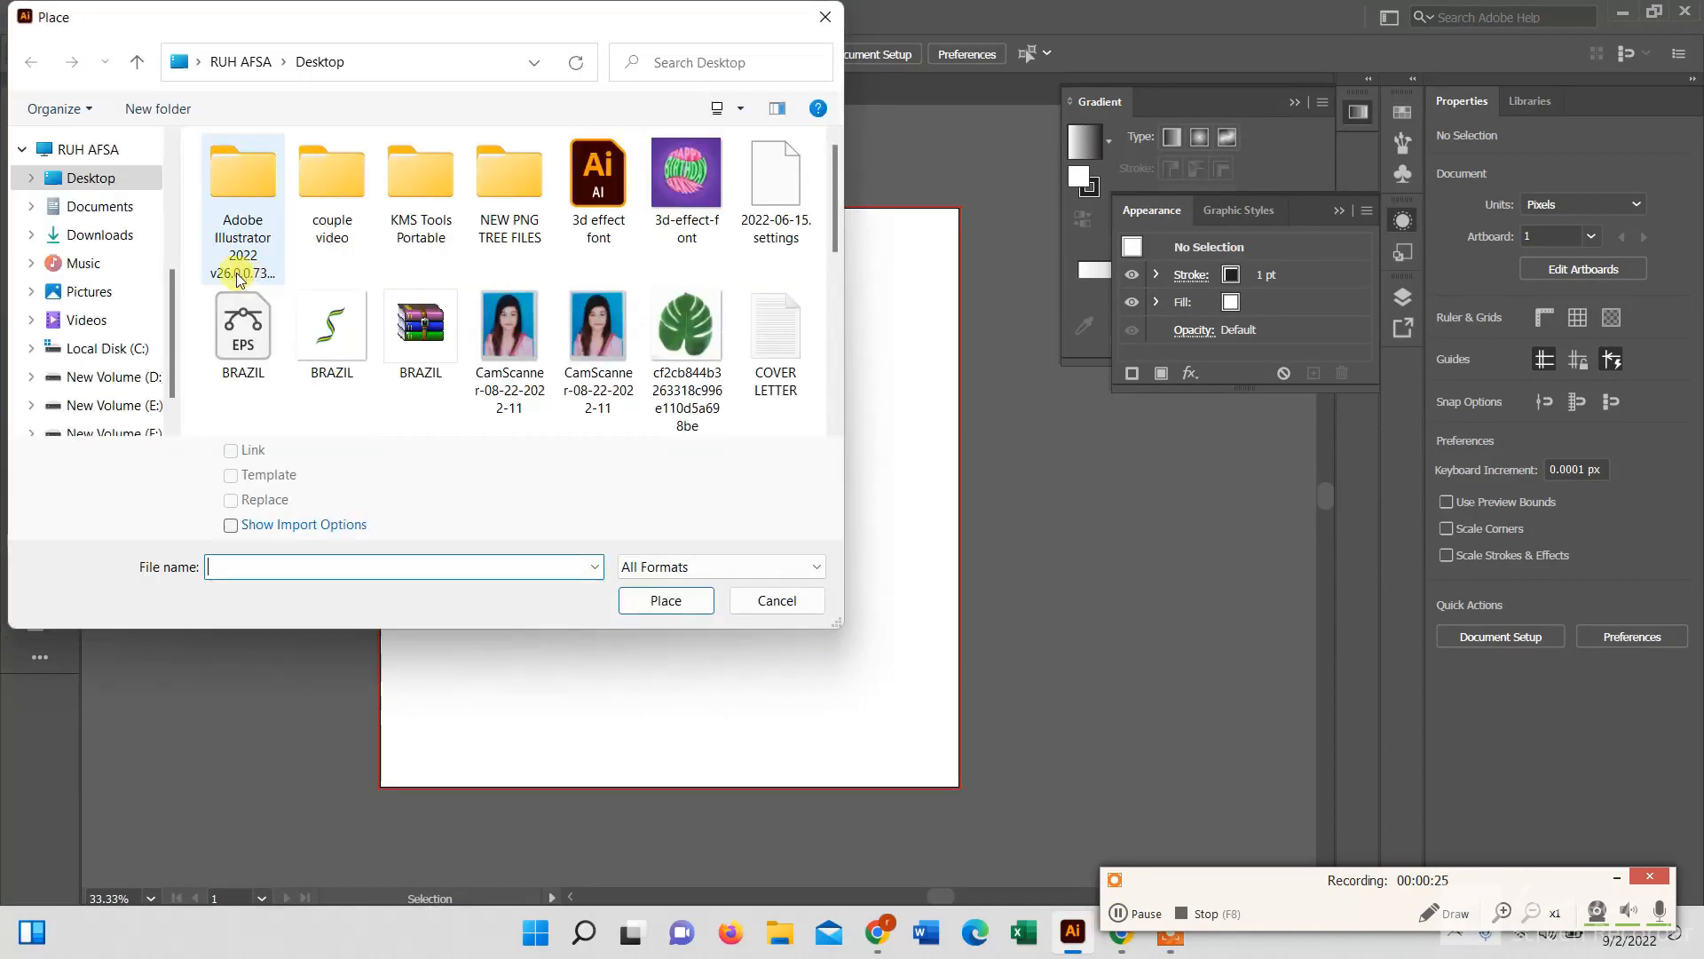
pyautogui.click(100, 234)
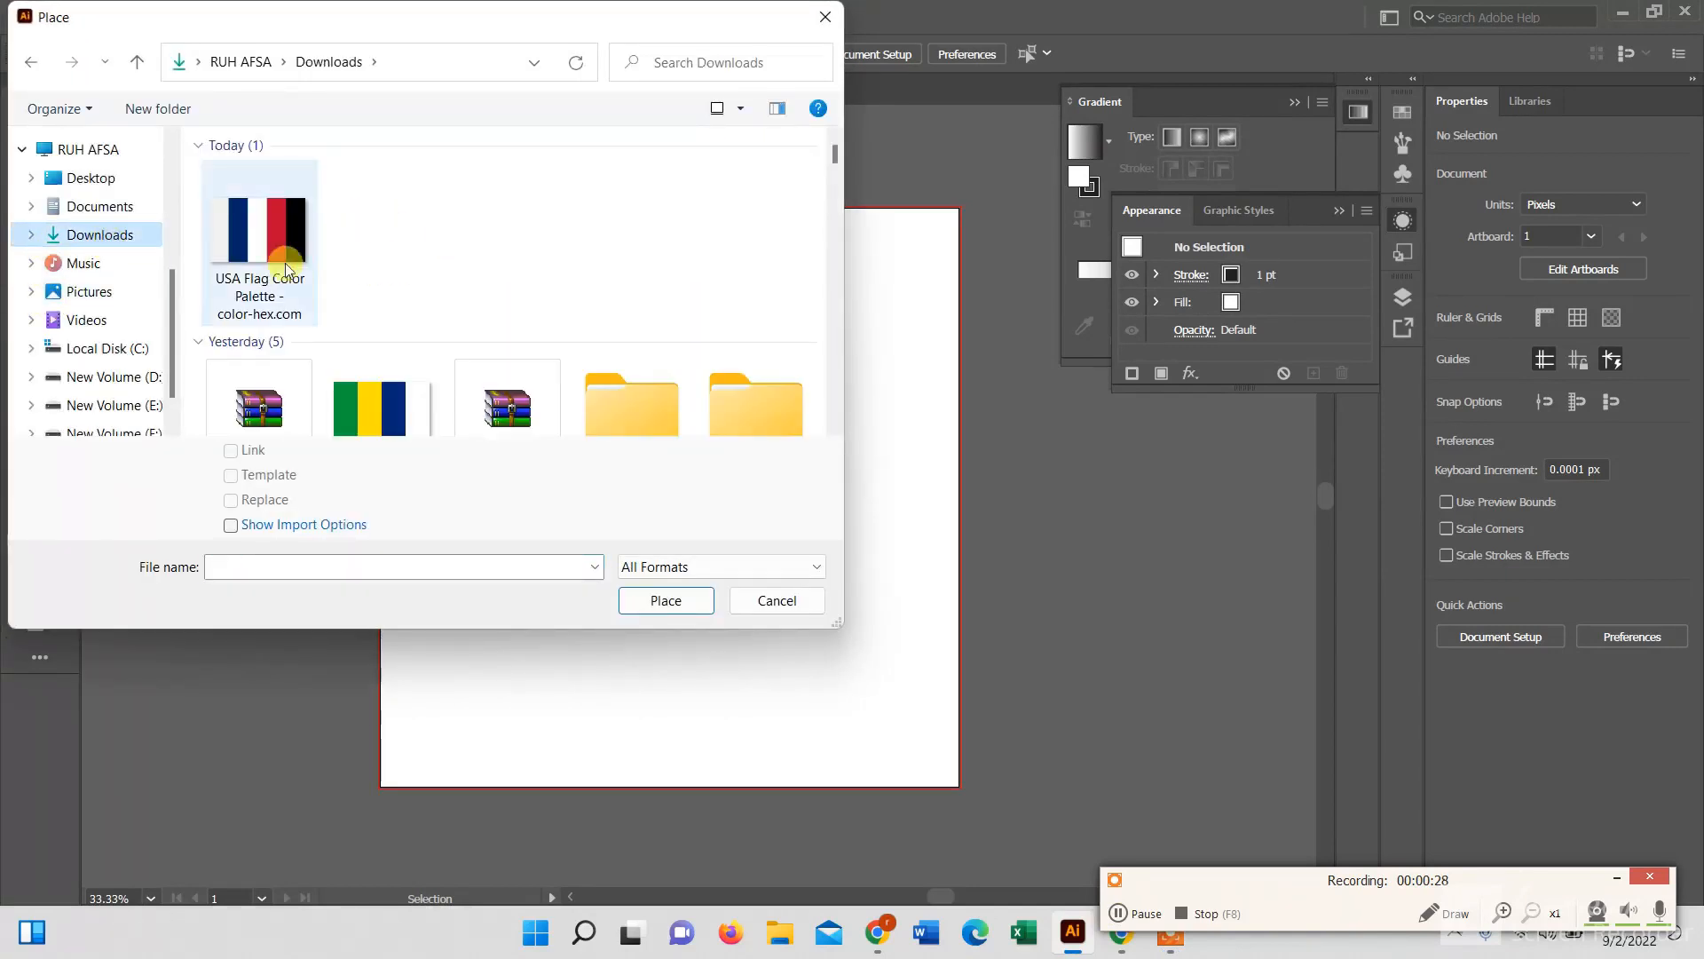
pyautogui.click(371, 404)
pyautogui.click(665, 601)
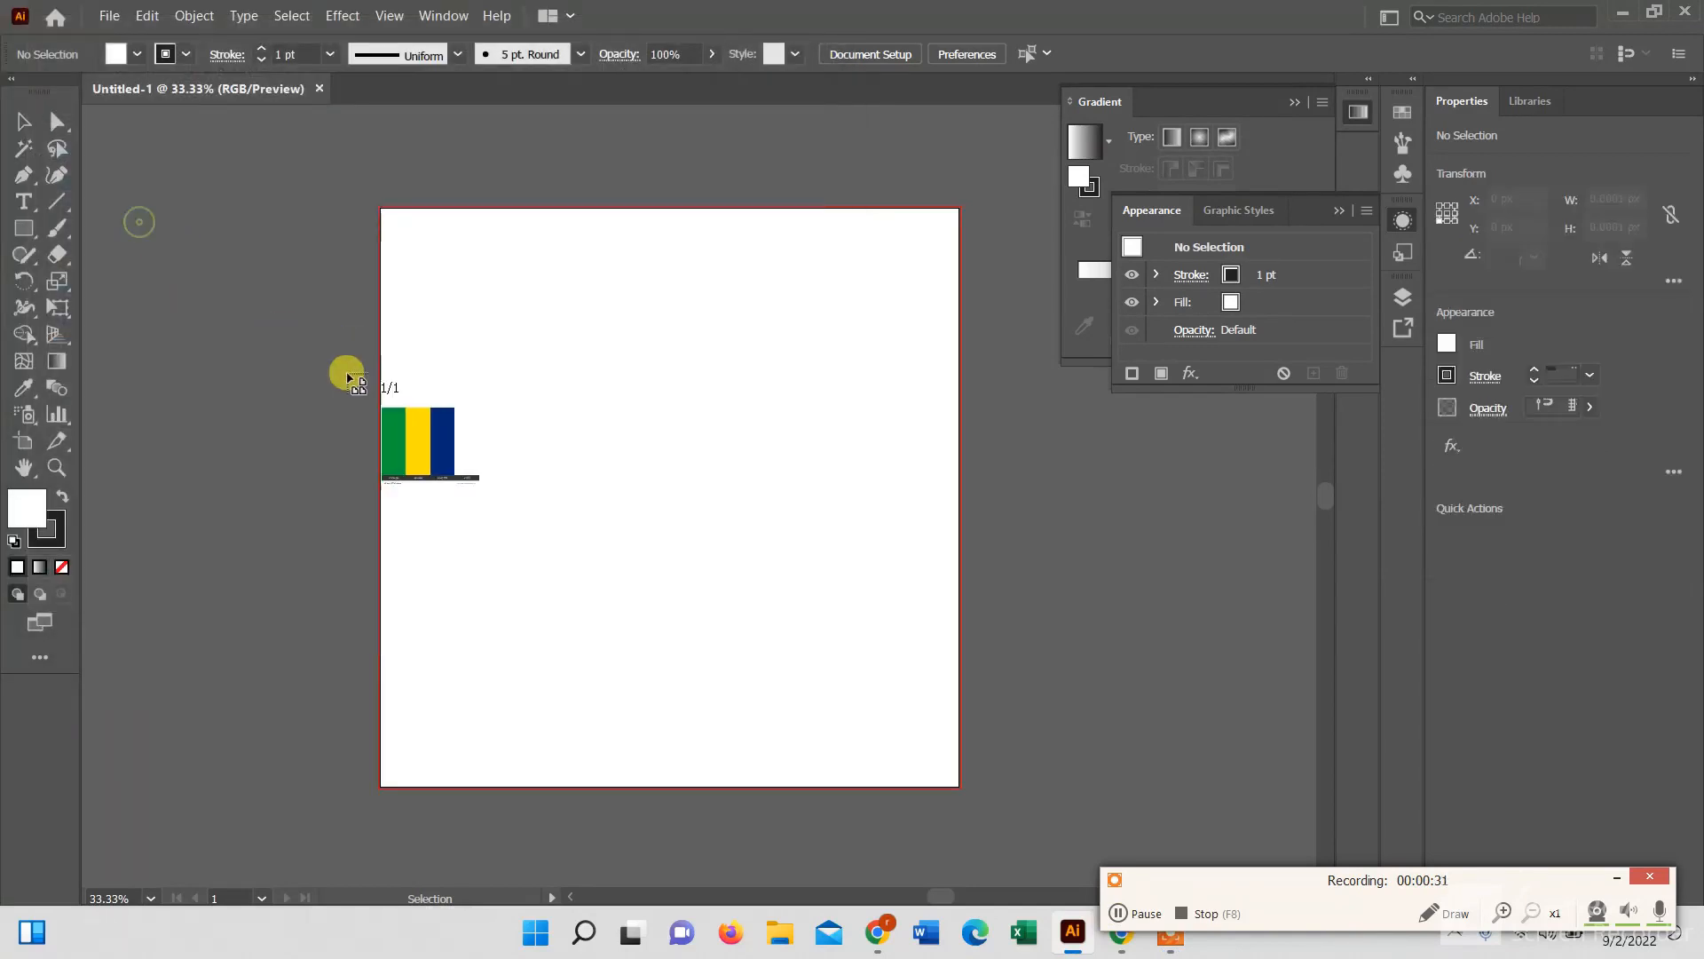
pyautogui.moveTo(306, 336); pyautogui.dragTo(298, 335)
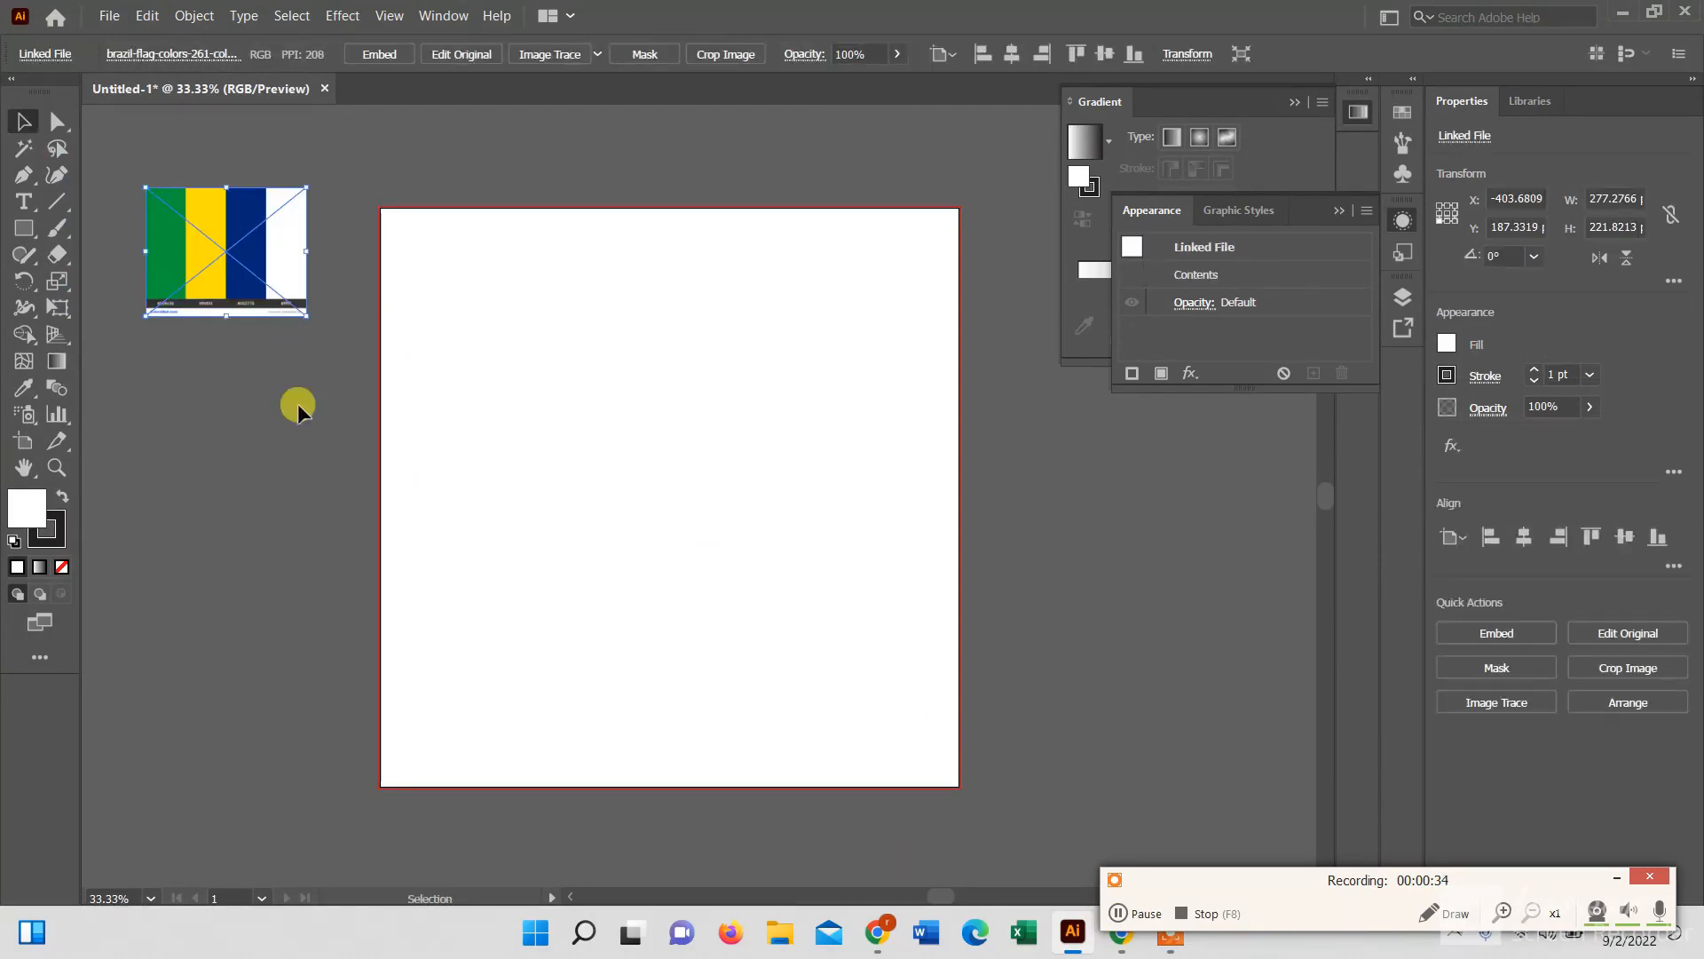
# Create a rectangle 36 px wide and 600 px high on the artboard.
pyautogui.click(22, 228)
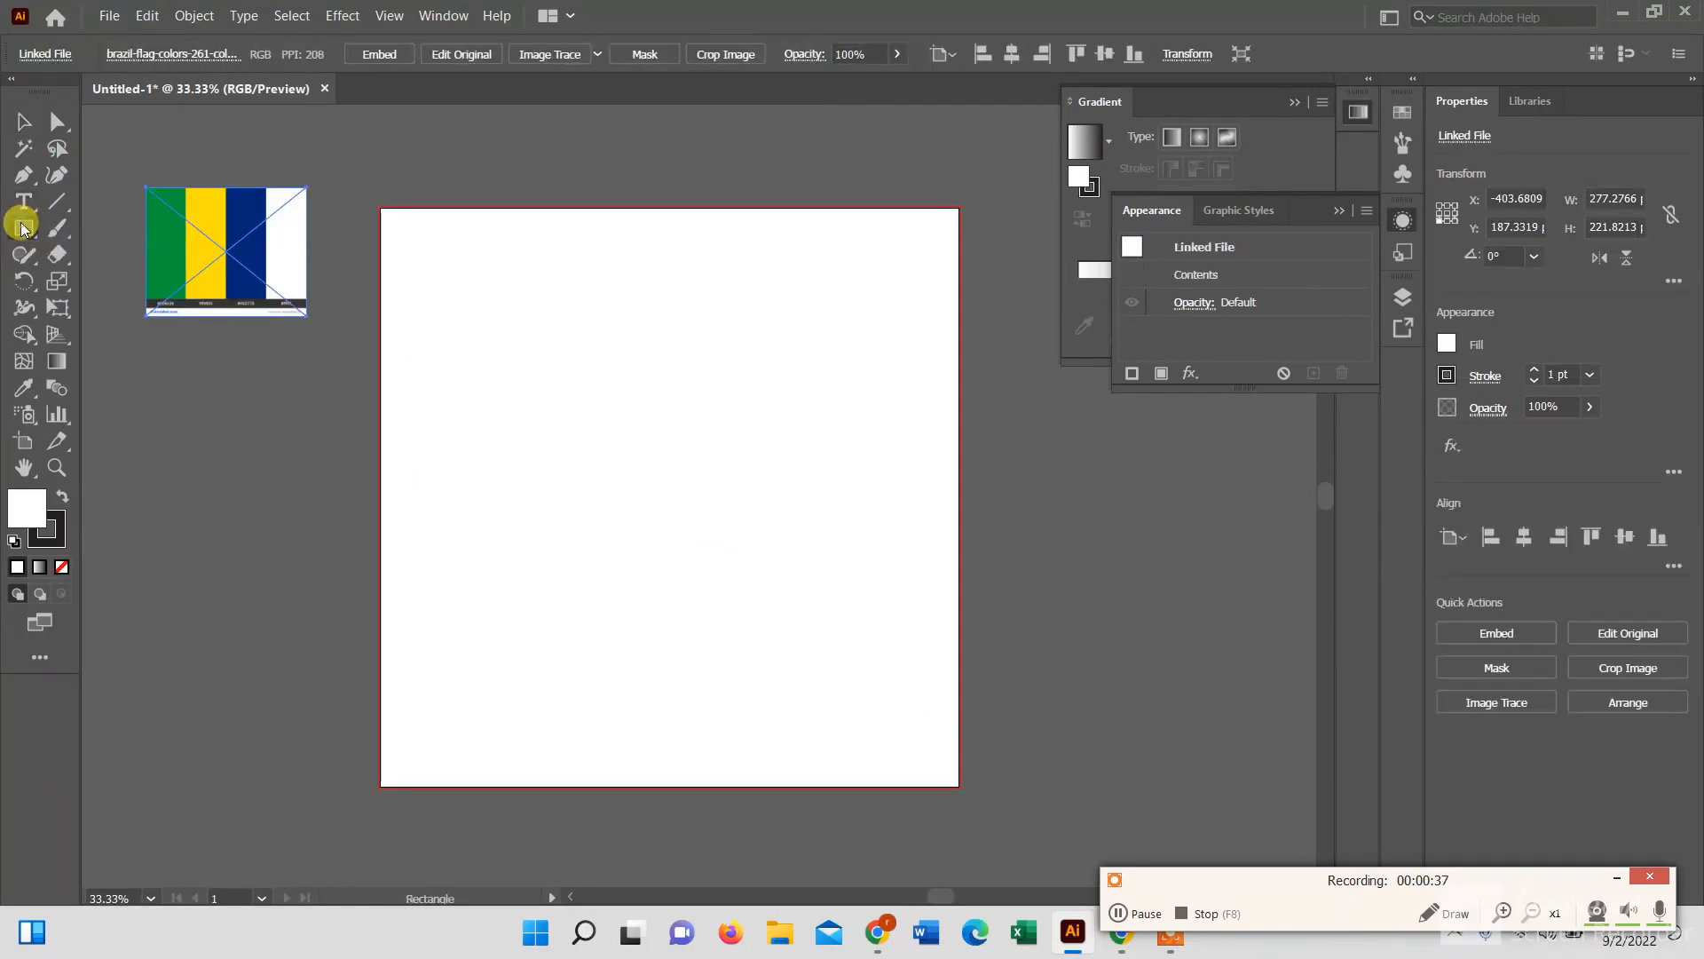
pyautogui.click(582, 345)
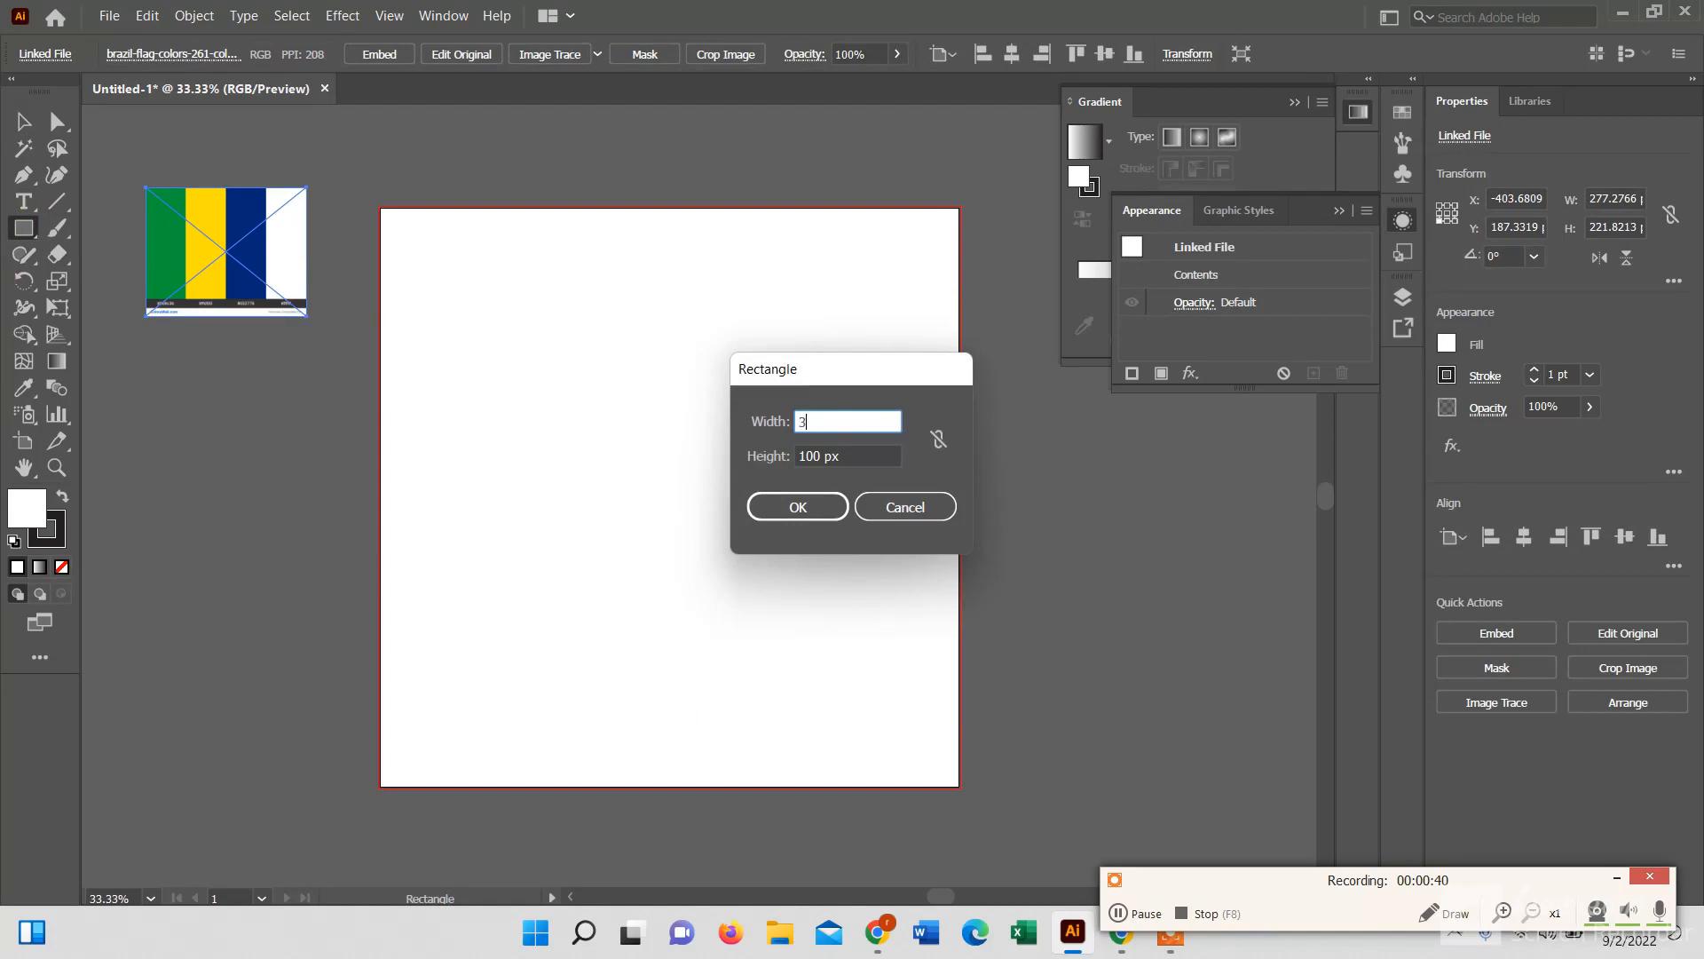
pyautogui.write('36')
pyautogui.click(806, 457)
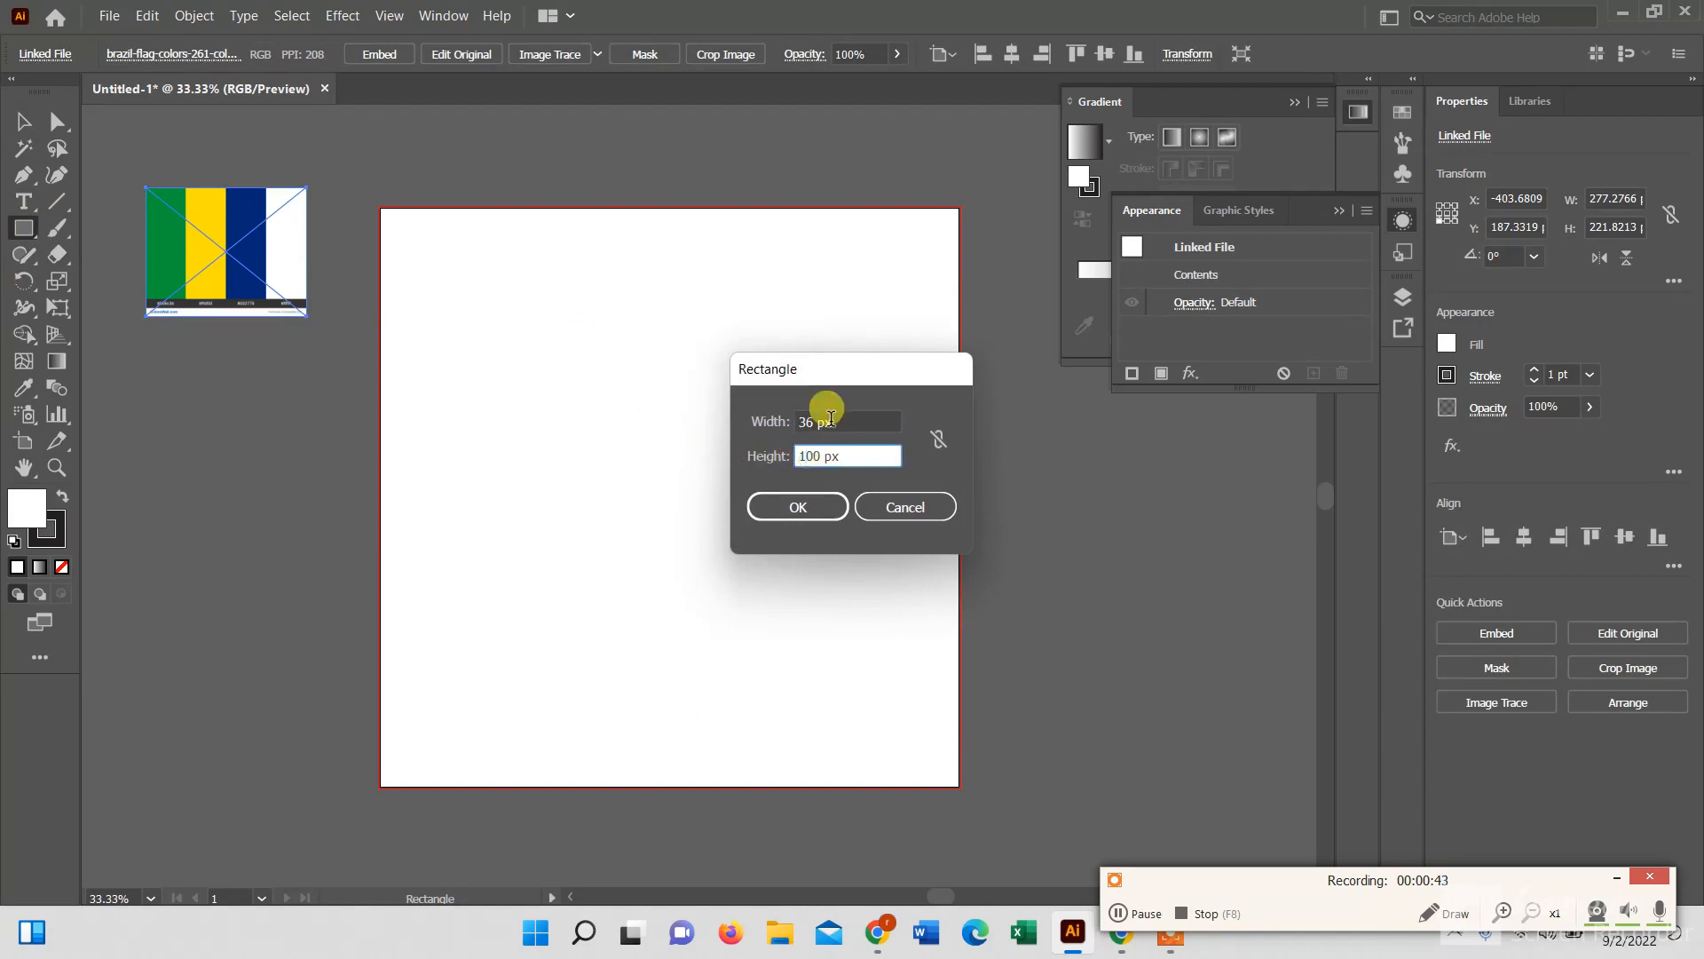
pyautogui.write('6')
pyautogui.click(818, 507)
# Fill the tall rectangle with the green sampled from the palette image and move it off the artboard, below the palette.
pyautogui.click(23, 388)
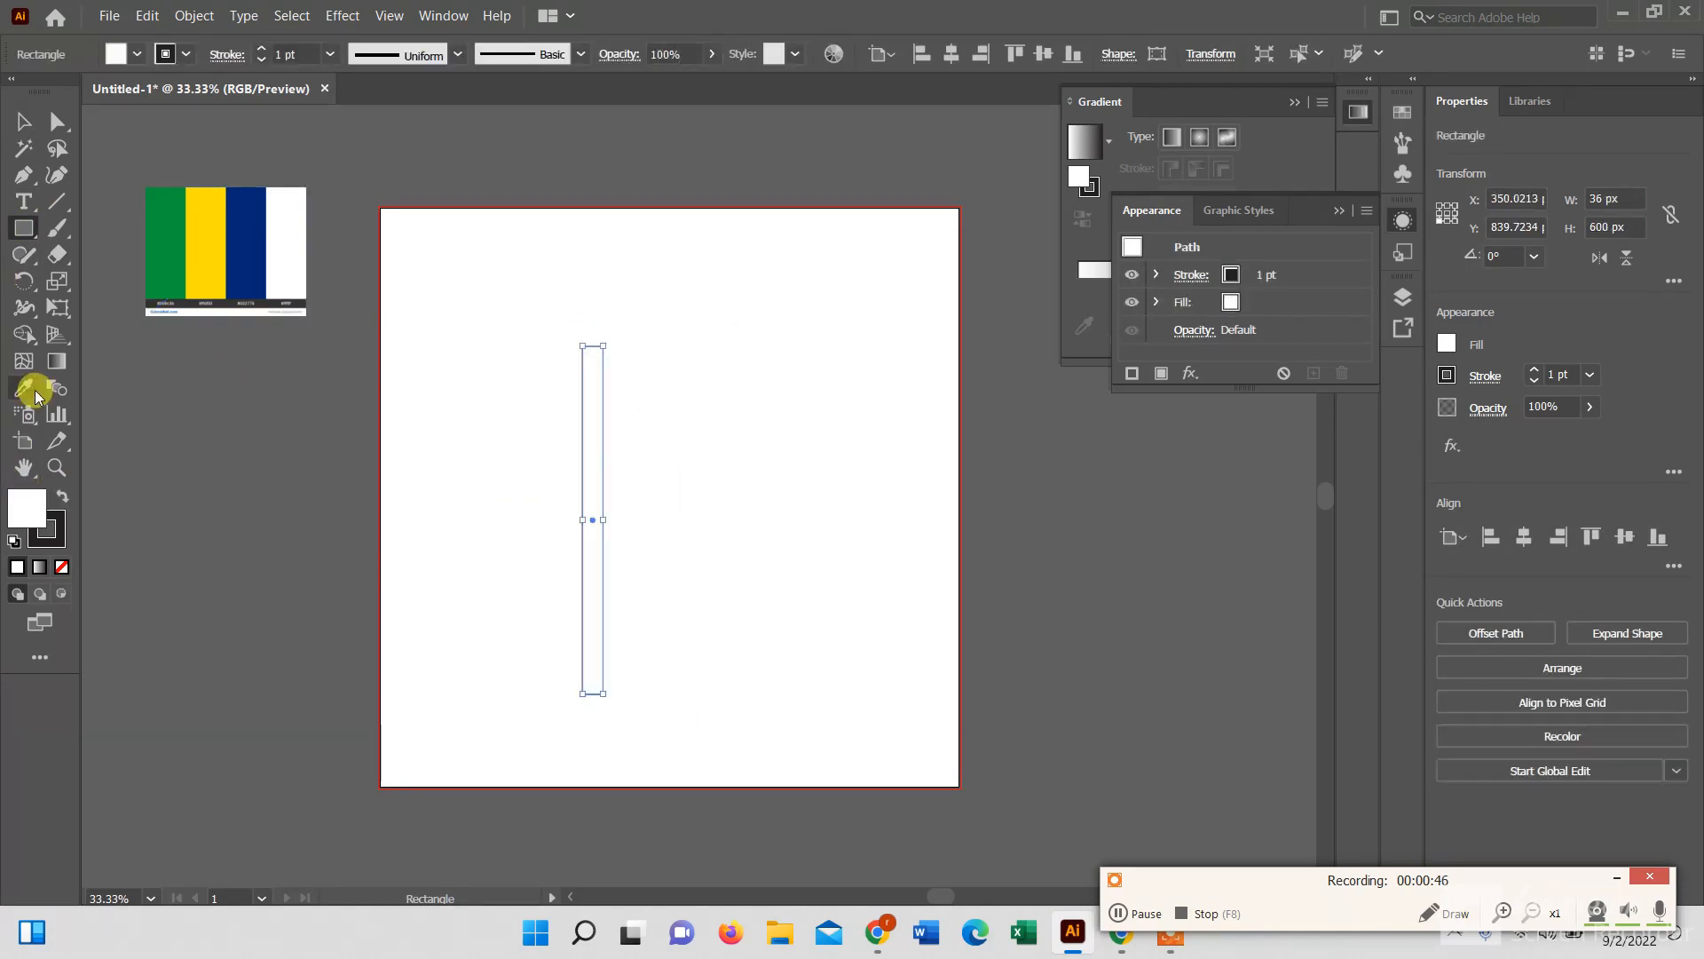
pyautogui.click(152, 233)
pyautogui.click(144, 222)
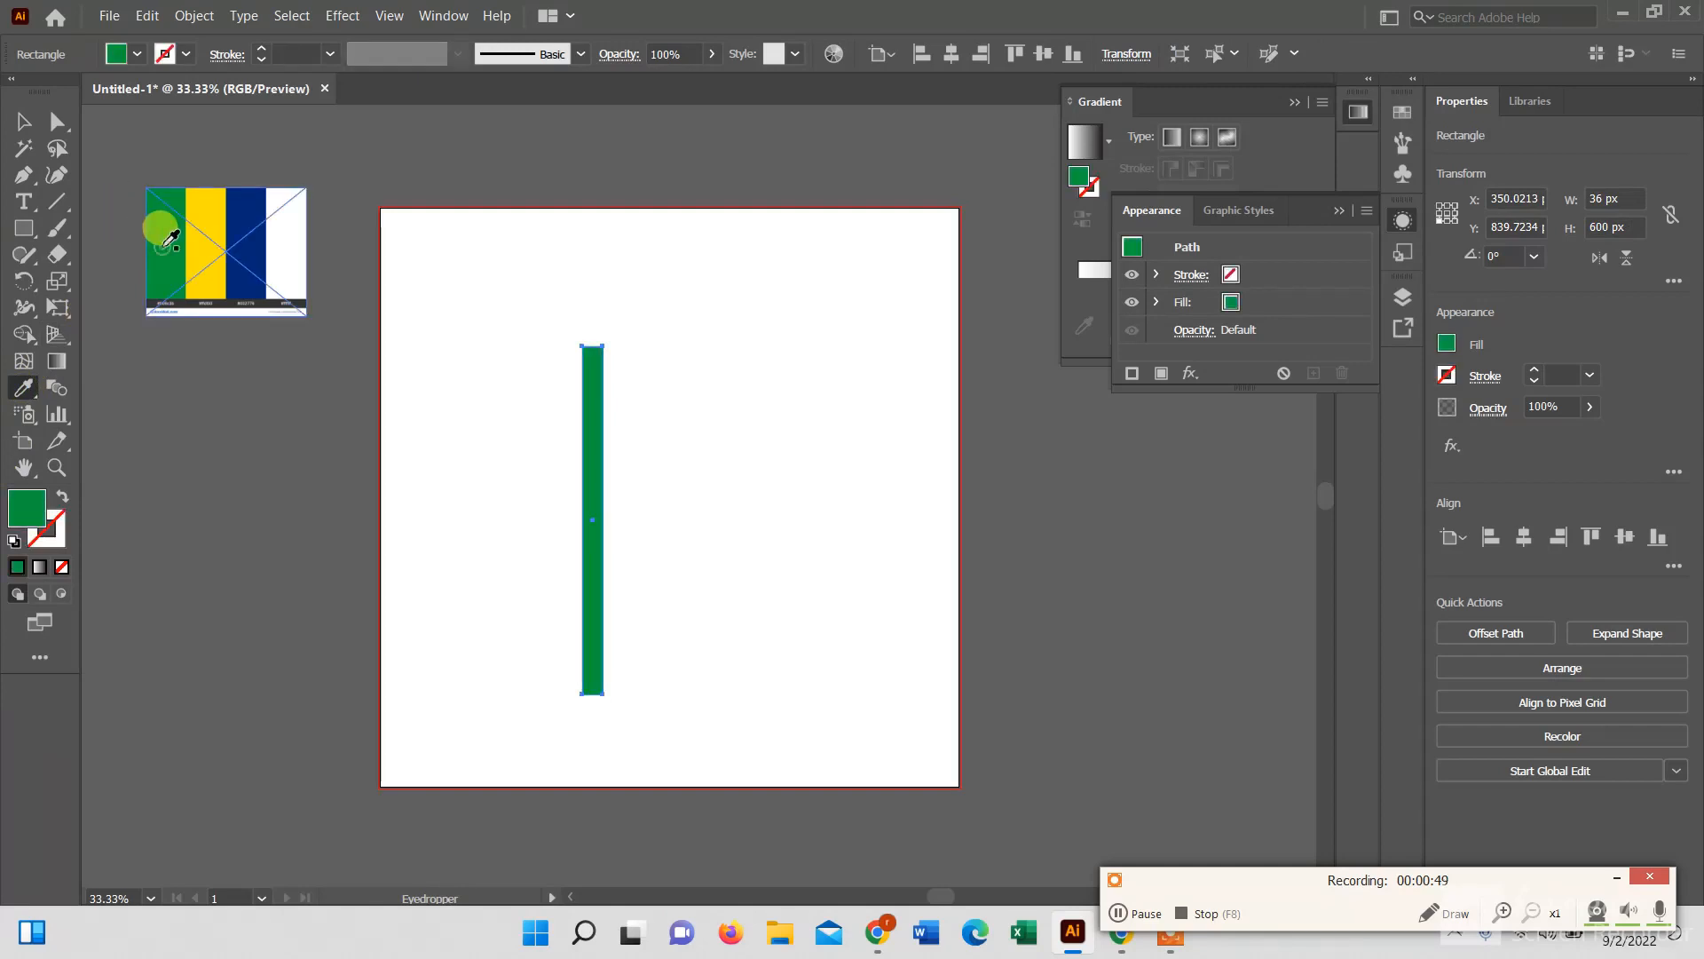
pyautogui.click(22, 120)
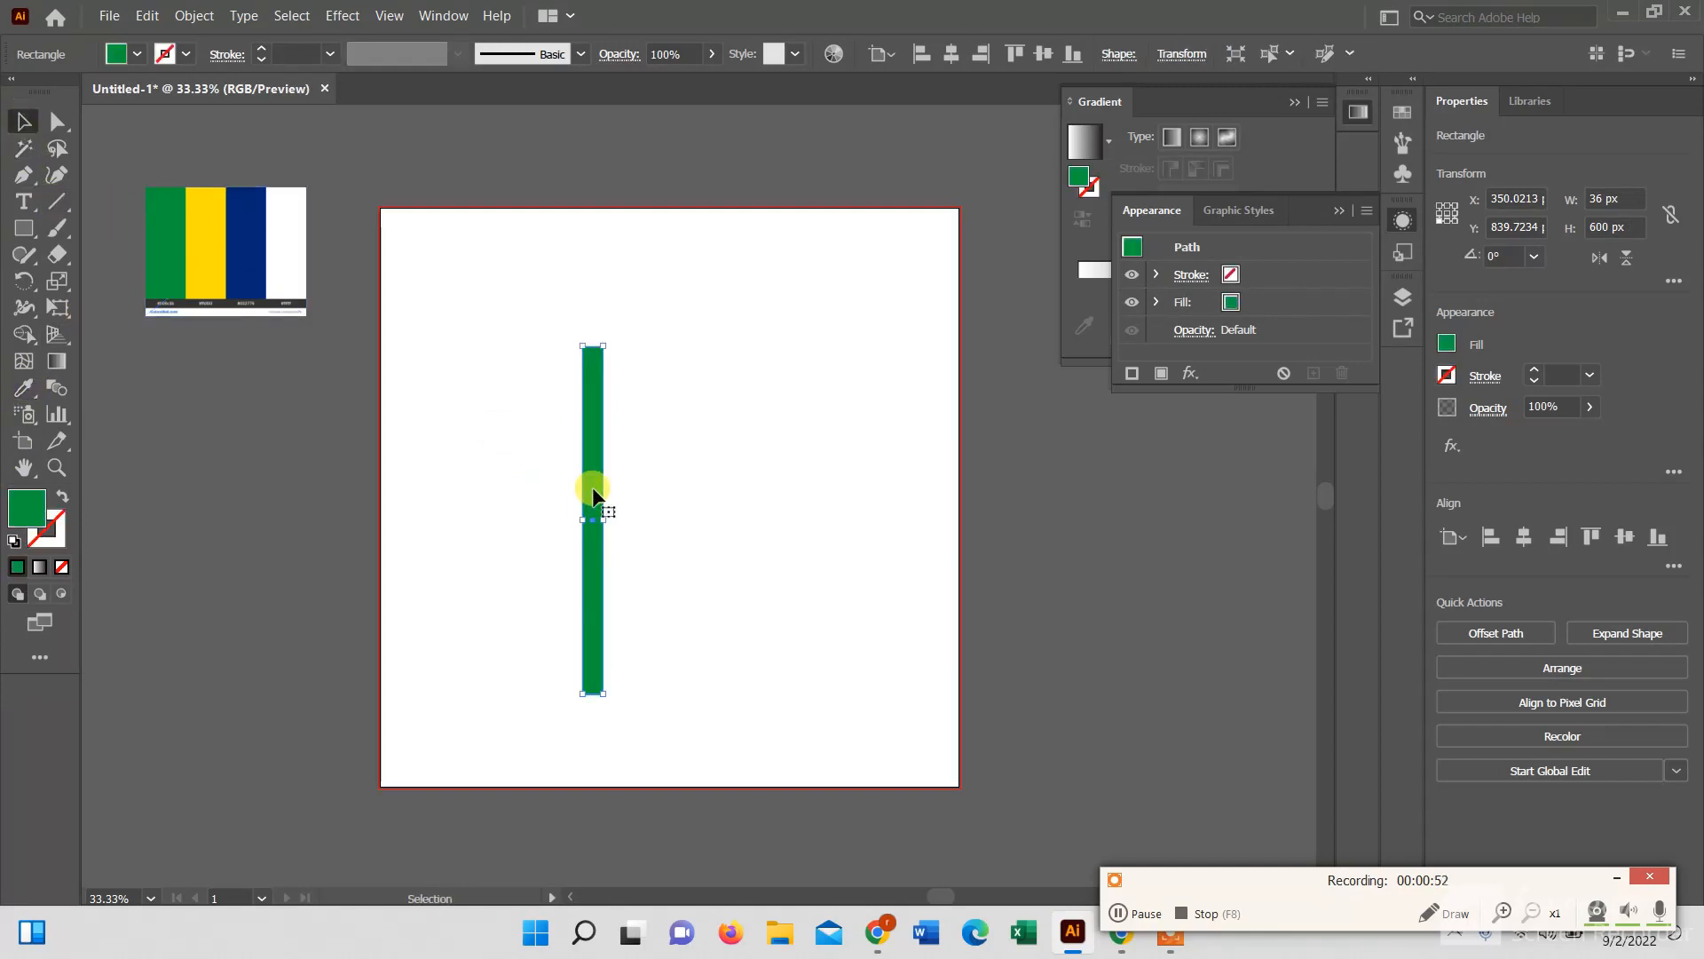
pyautogui.moveTo(593, 486); pyautogui.dragTo(275, 488)
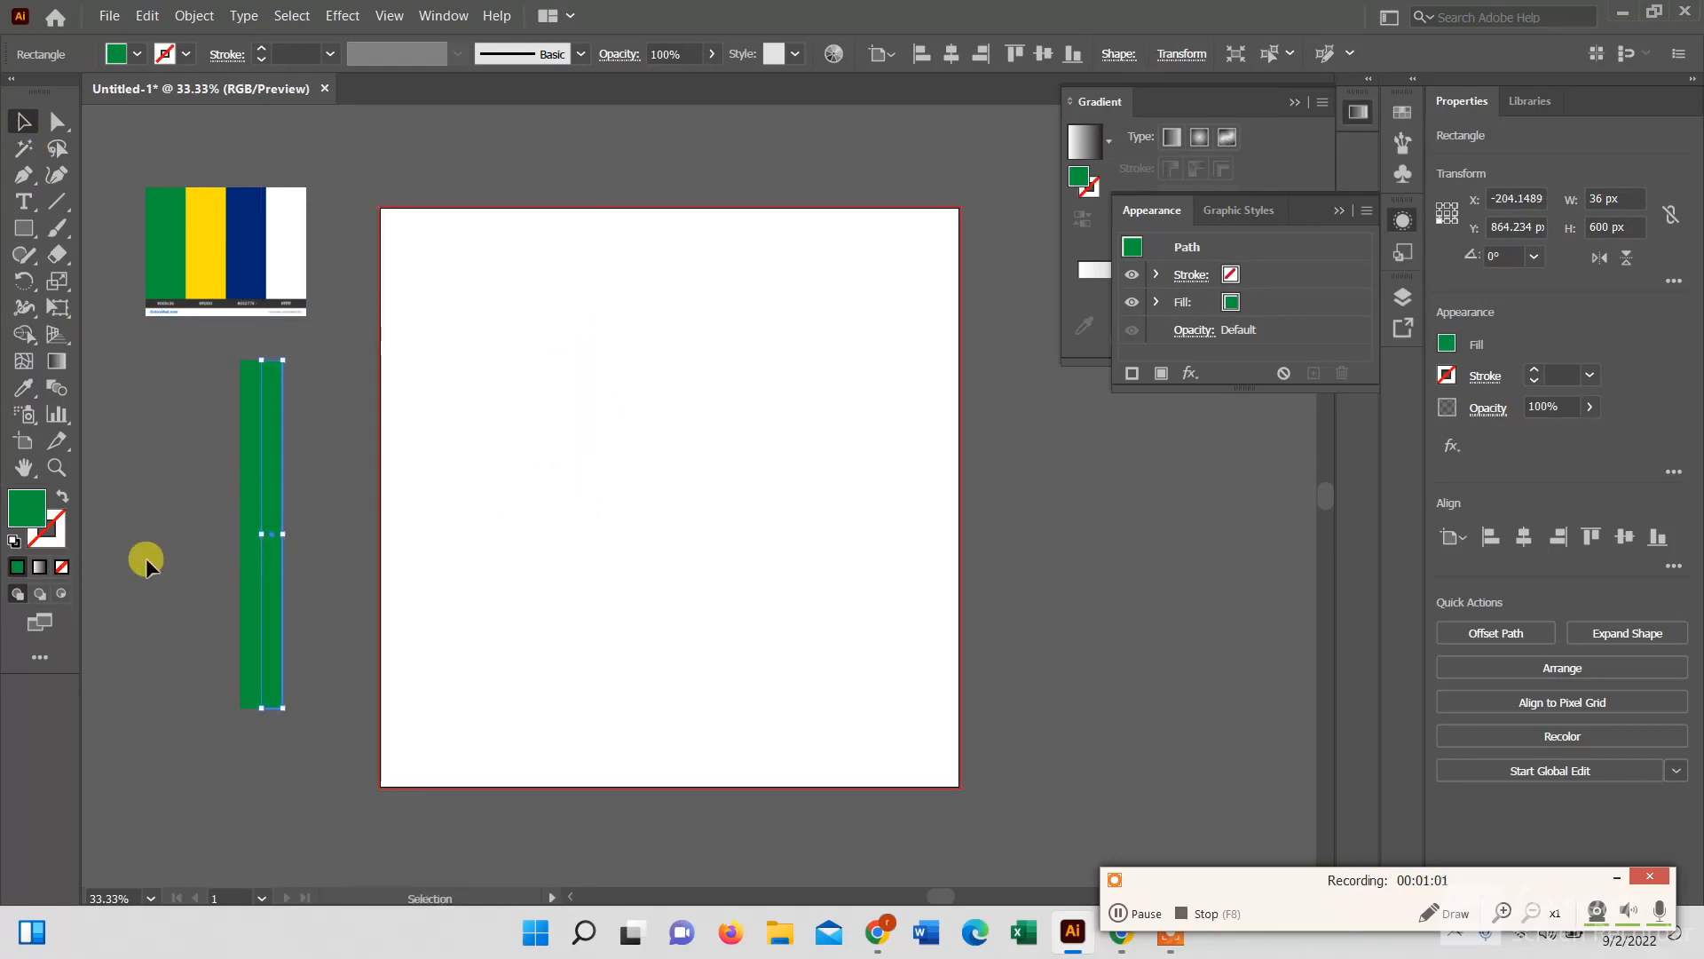
# Duplicate the green bar side by side into four adjoining bars, colouring the copies yellow, navy blue and white from the palette.
pyautogui.click(23, 387)
pyautogui.click(218, 266)
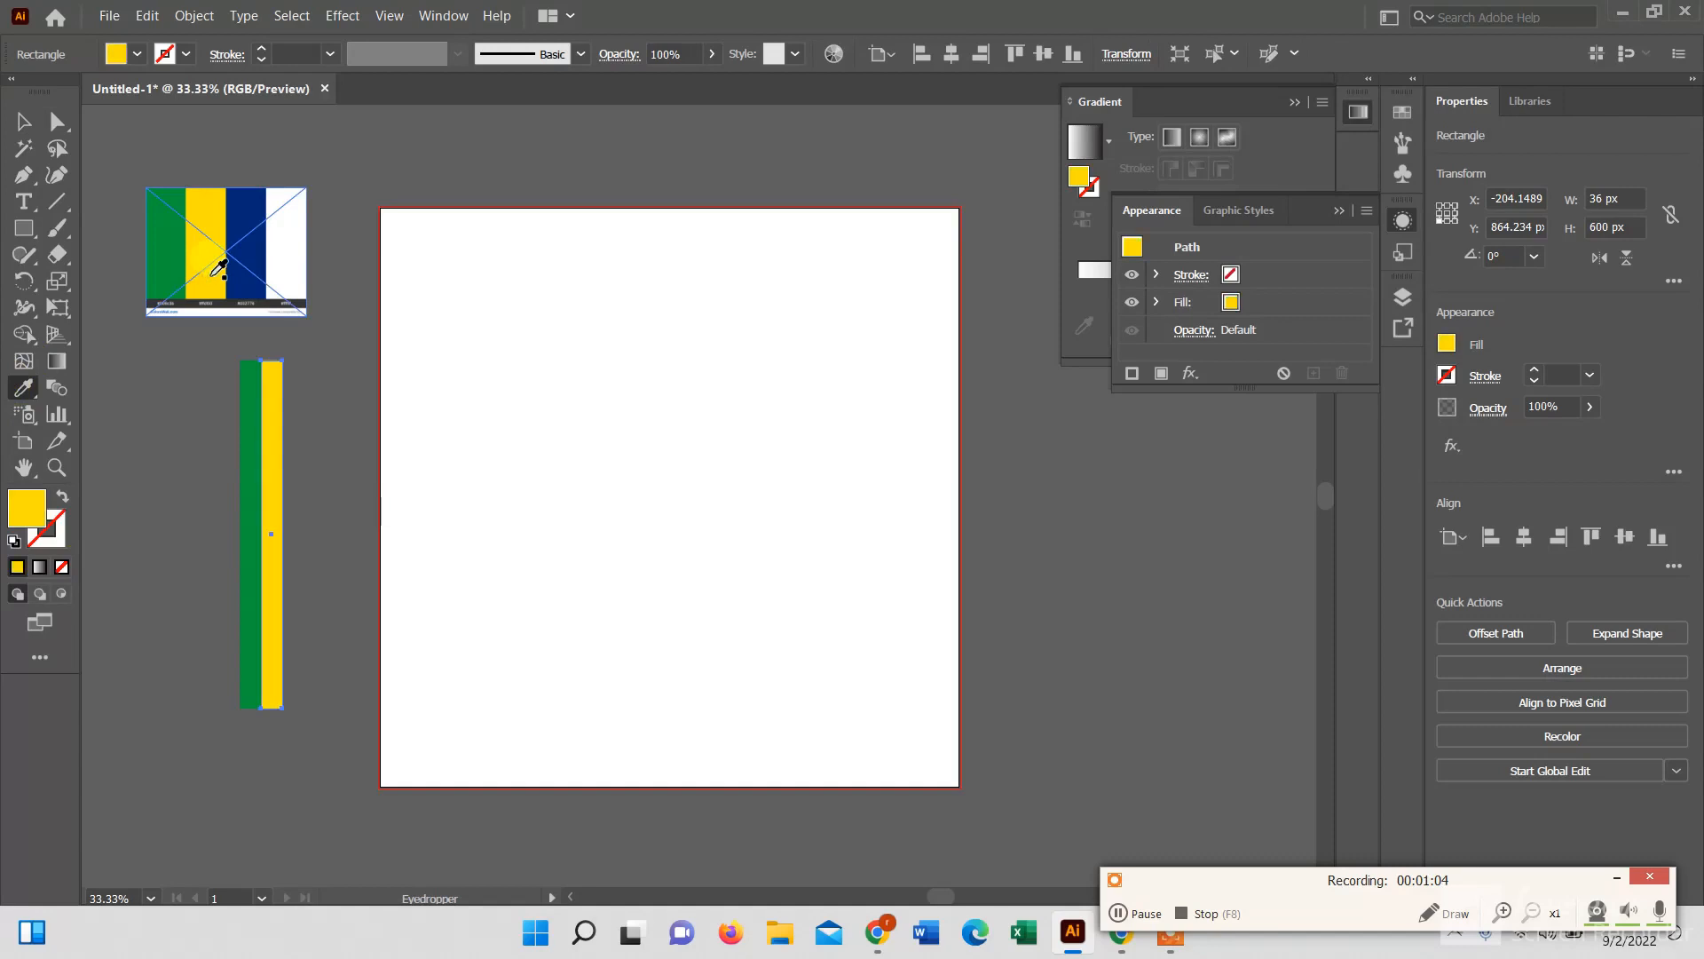
pyautogui.hotkey('ctrl', 'd')
pyautogui.click(231, 208)
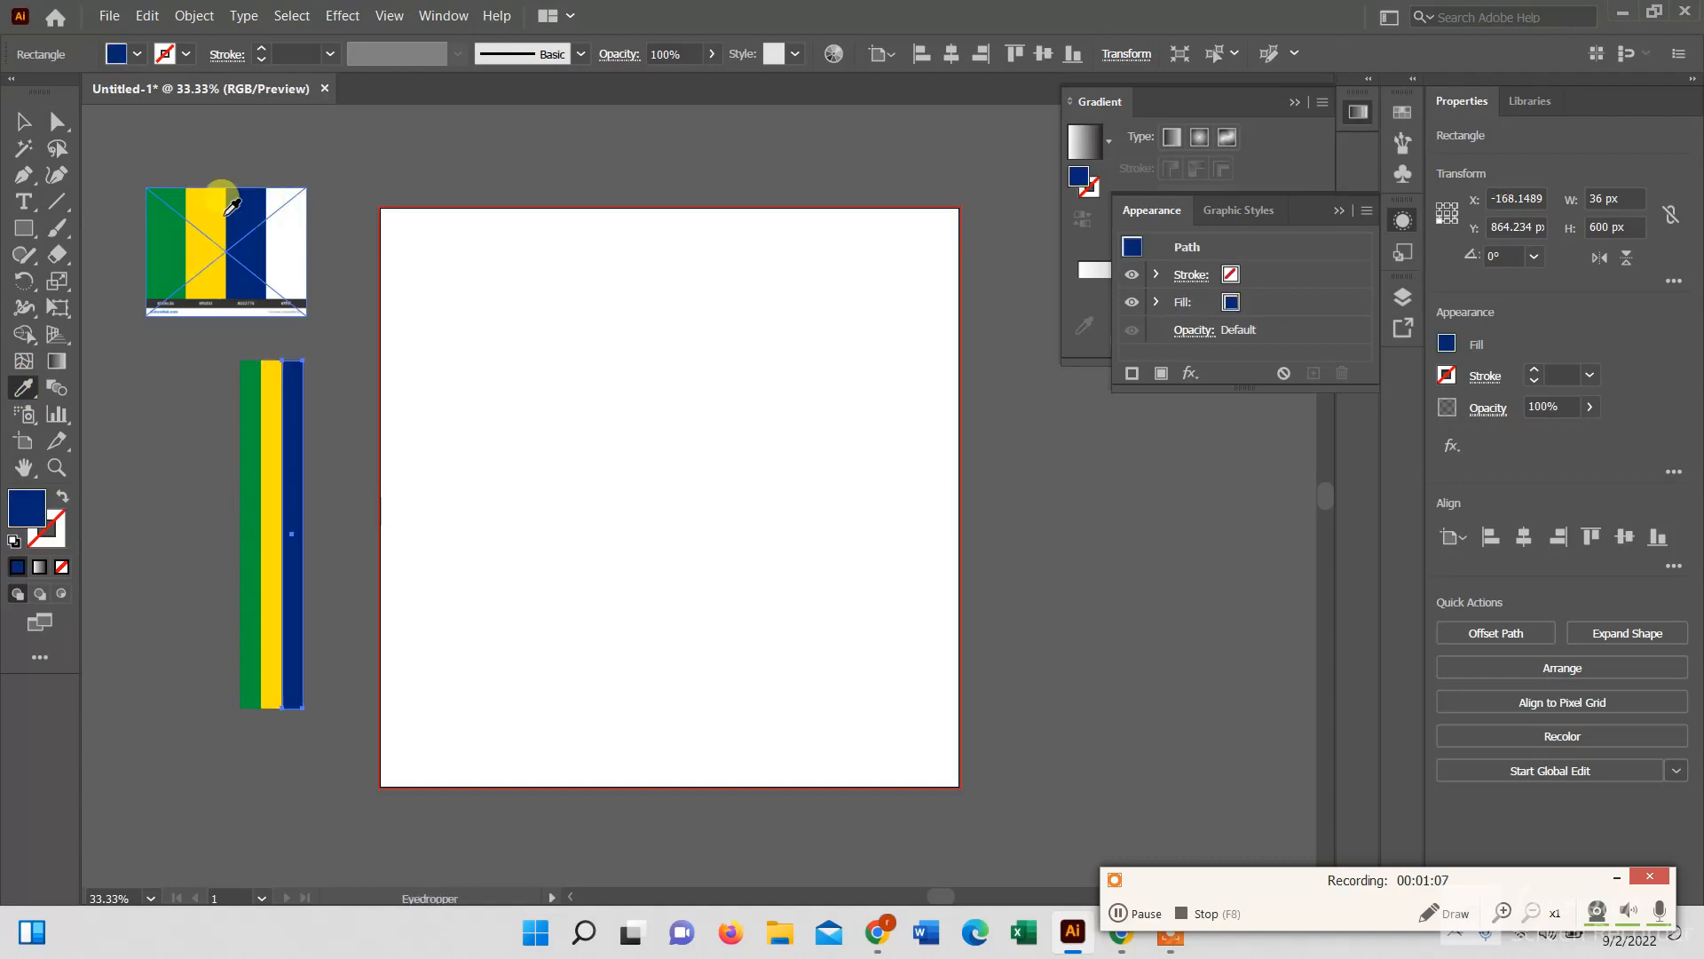
pyautogui.hotkey('ctrl', 'd')
pyautogui.click(282, 219)
# Select all four bars and rotate them 90° into horizontal stripes, positioned below the palette image.
pyautogui.click(23, 120)
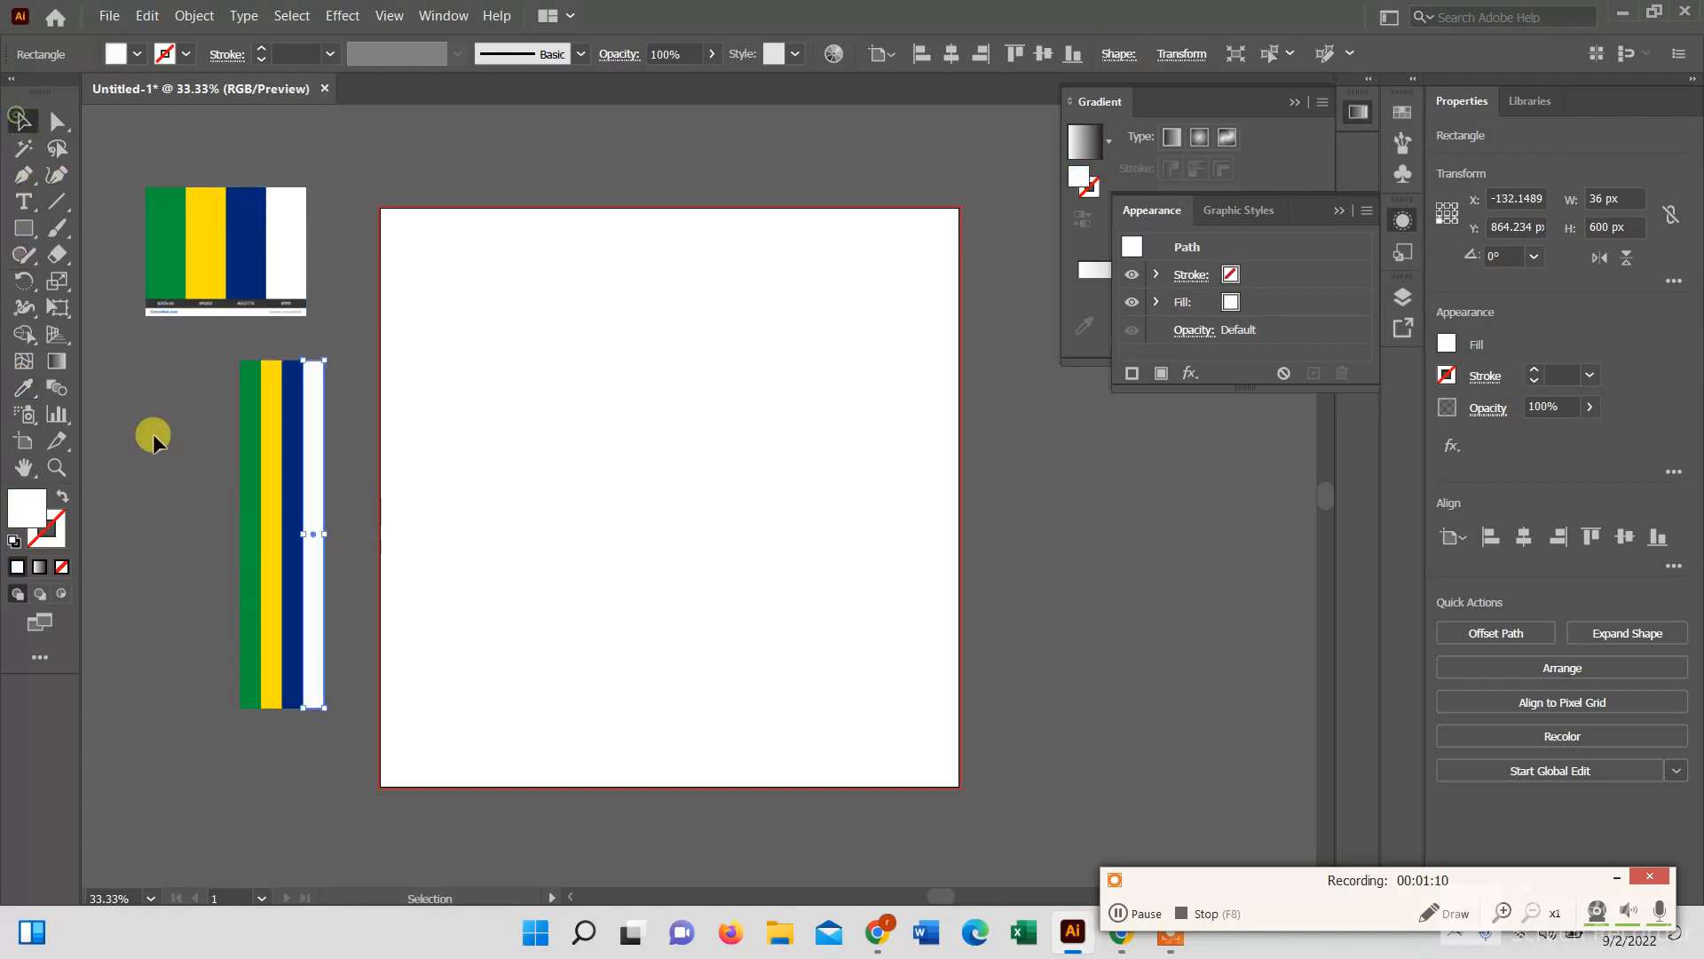
pyautogui.moveTo(197, 391); pyautogui.dragTo(528, 706)
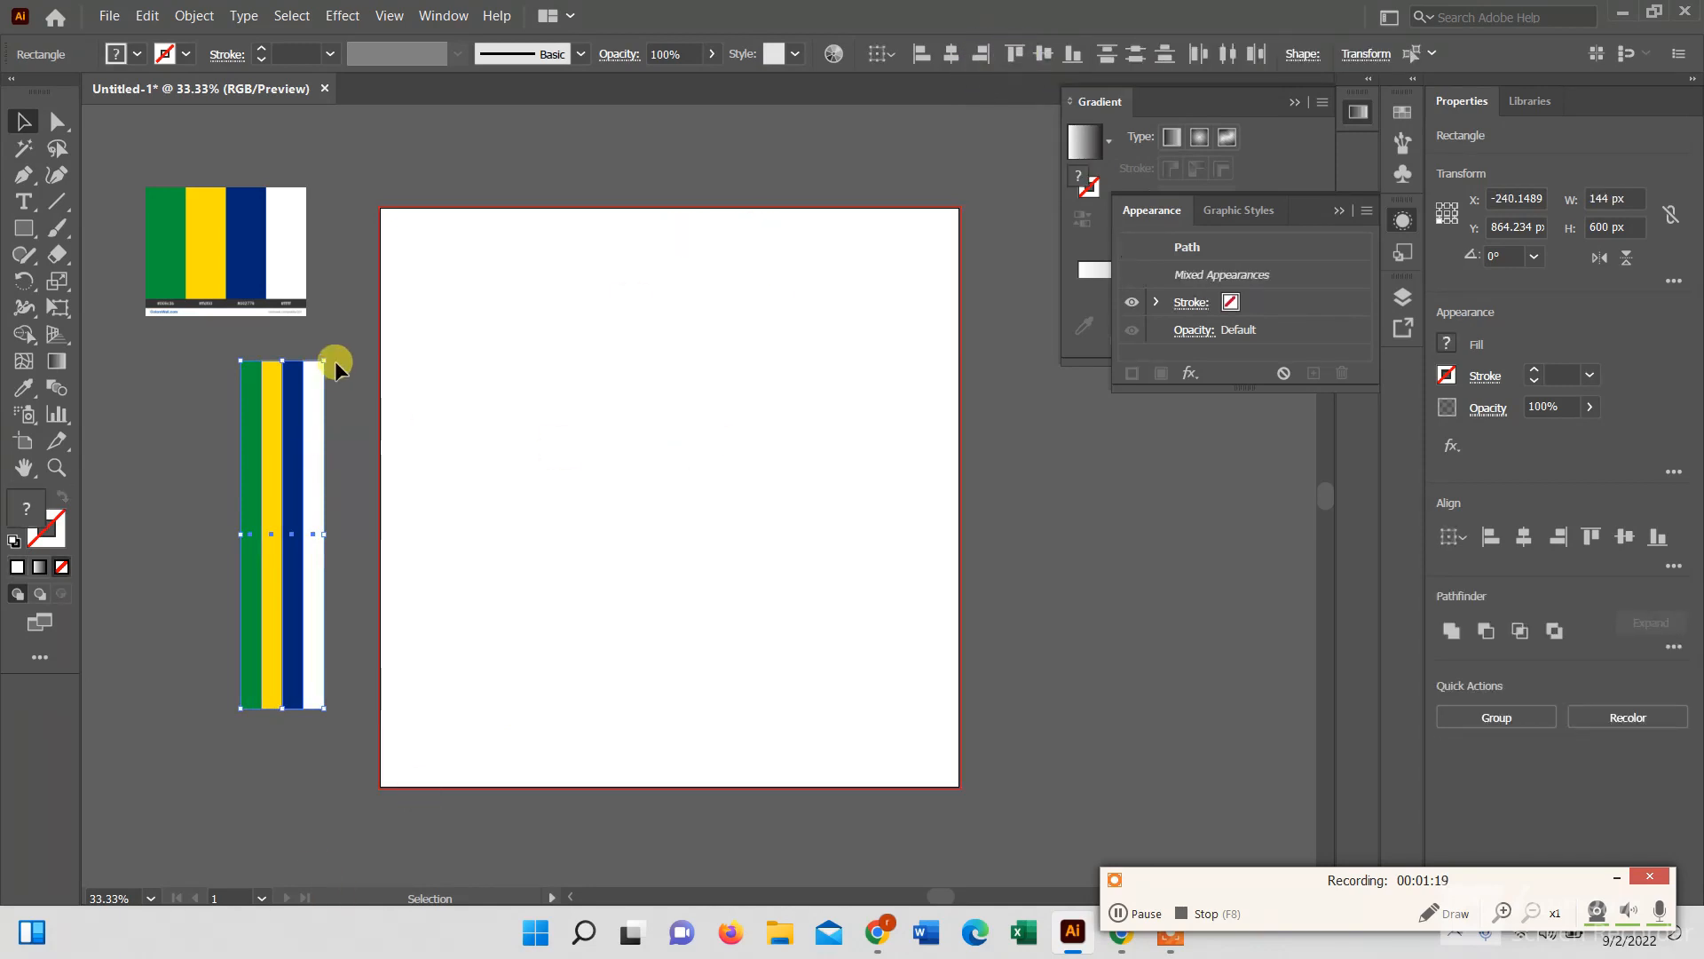
pyautogui.moveTo(326, 354); pyautogui.dragTo(107, 487)
pyautogui.moveTo(282, 556); pyautogui.dragTo(267, 490)
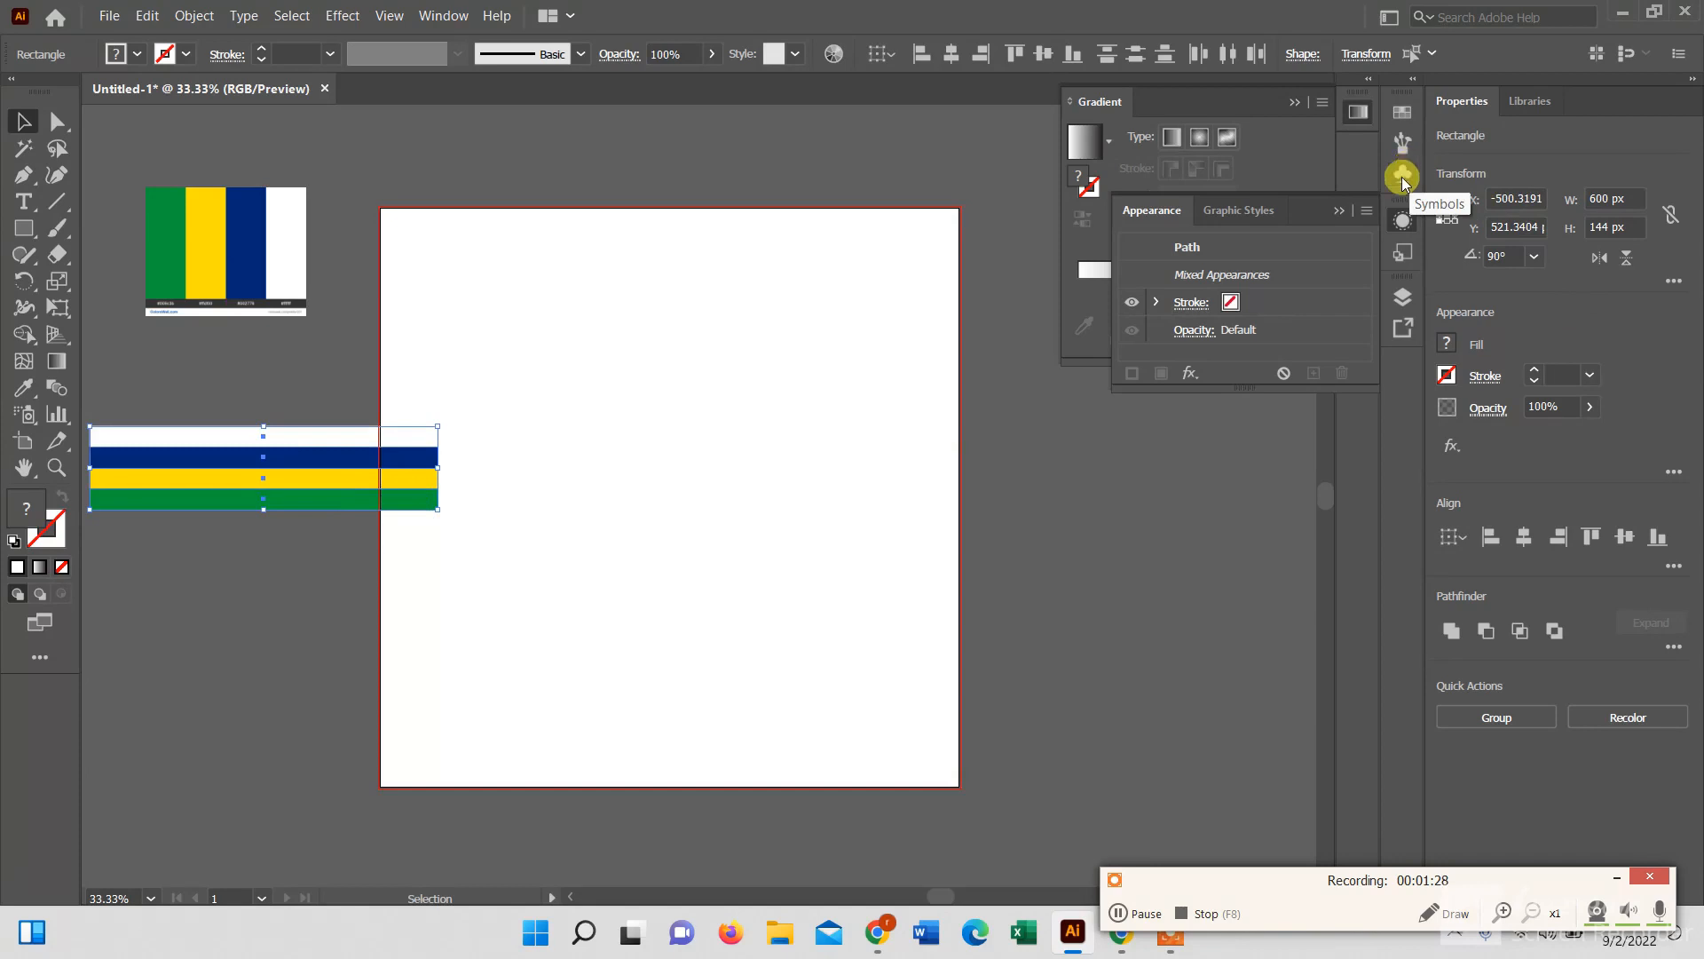
# Save the striped bars as a dynamic movie clip symbol under the default name New Symbol, and deselect them.
pyautogui.click(1403, 178)
pyautogui.click(1307, 230)
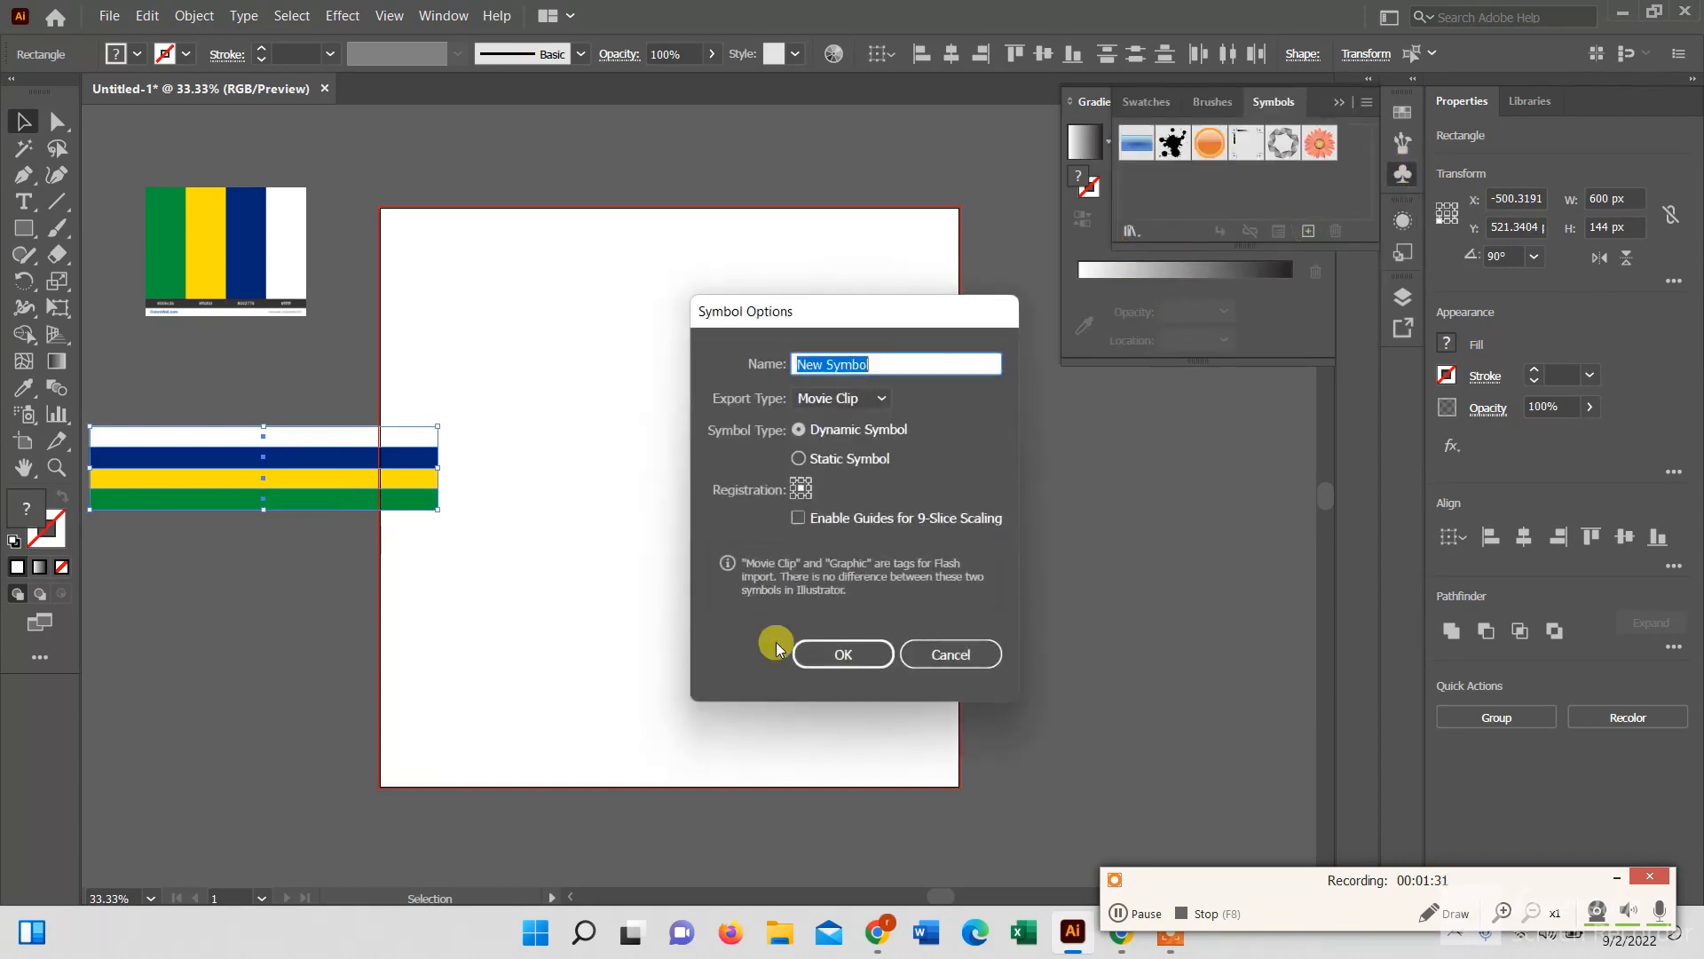
pyautogui.click(825, 654)
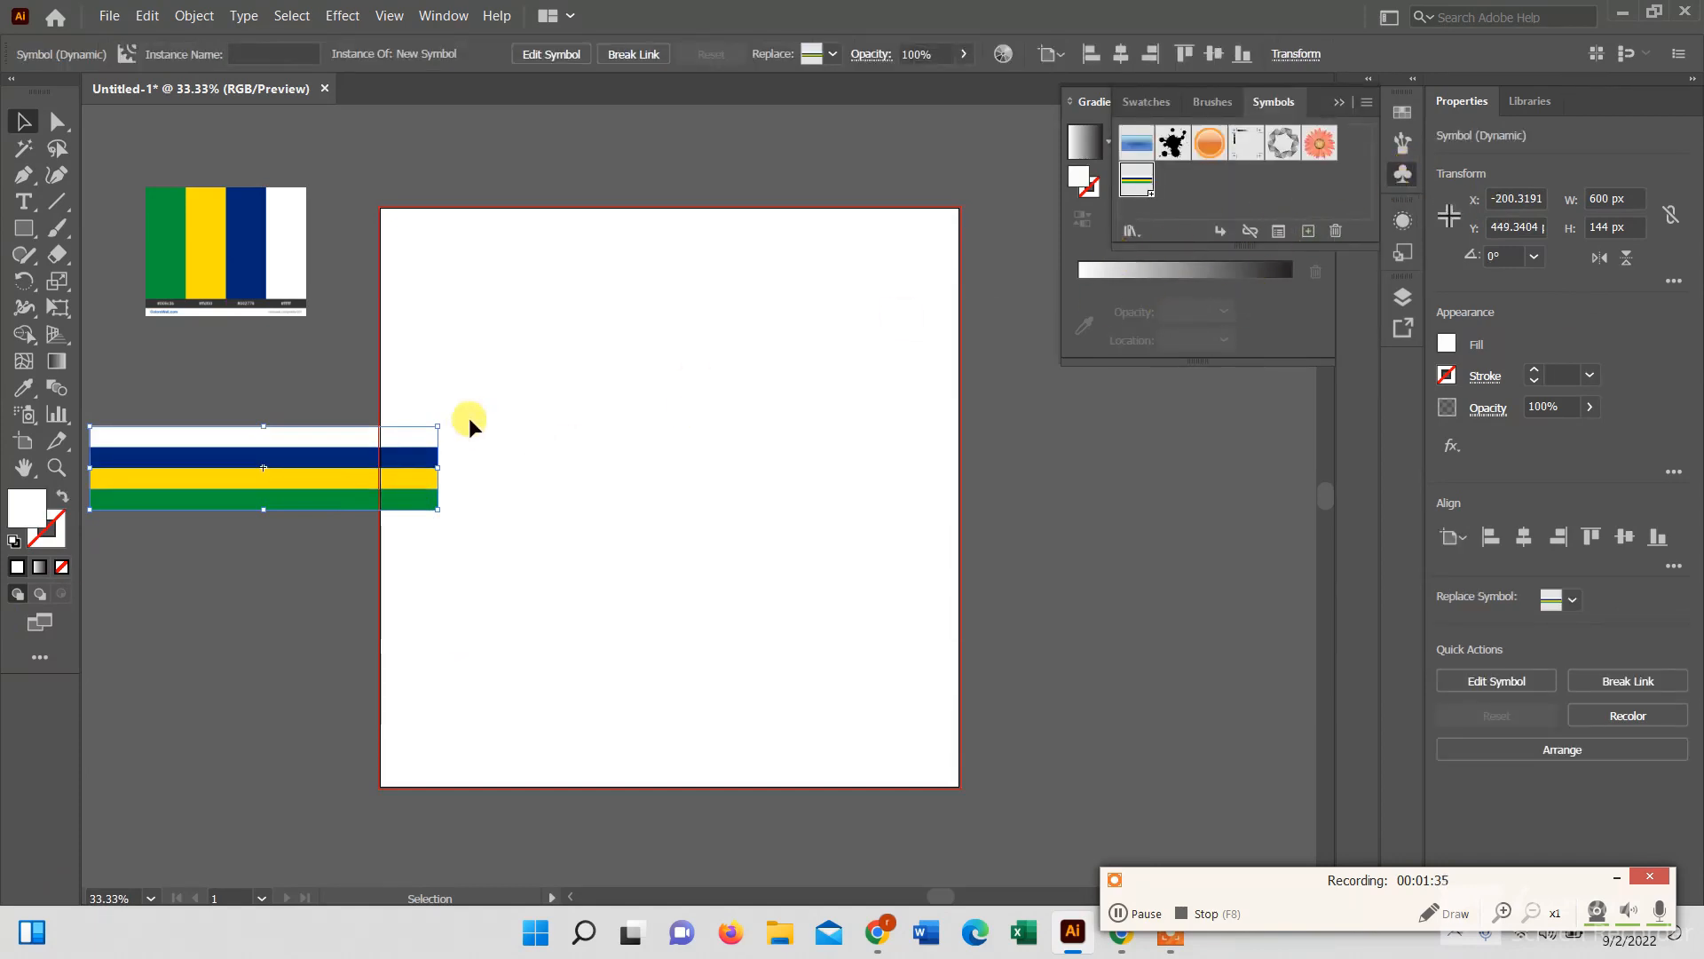
pyautogui.click(861, 407)
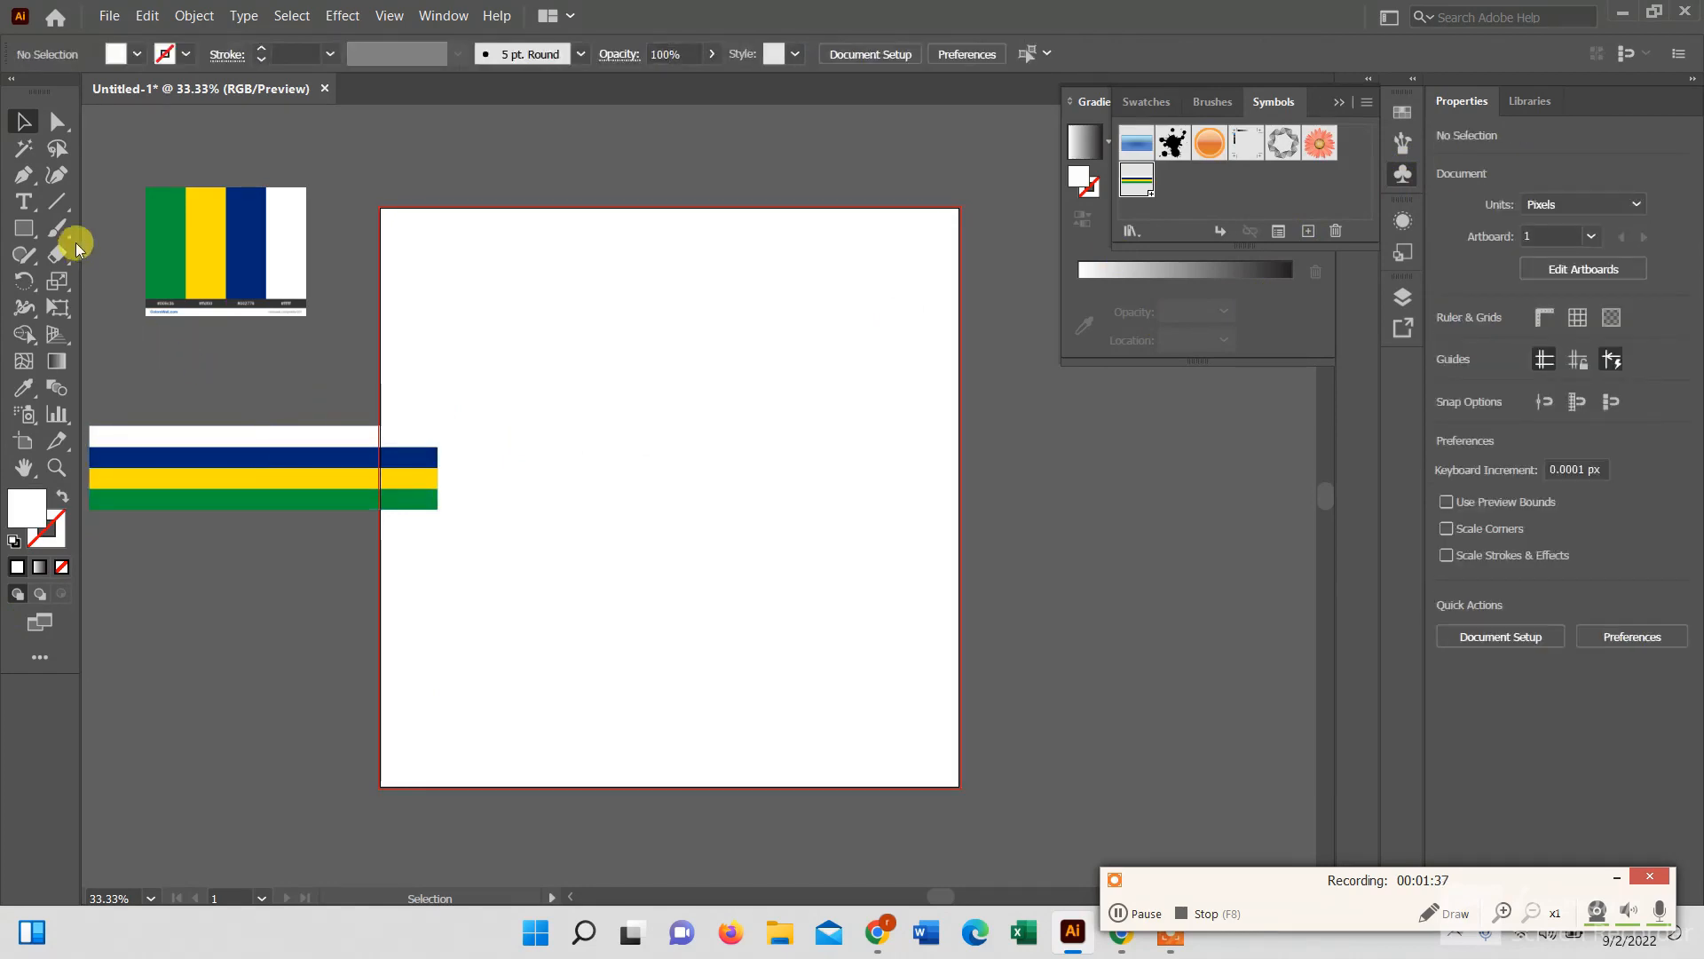
# Draw a nearly vertical line about 738 px long down the middle of the artboard and give it a black stroke.
pyautogui.click(55, 200)
pyautogui.click(129, 197)
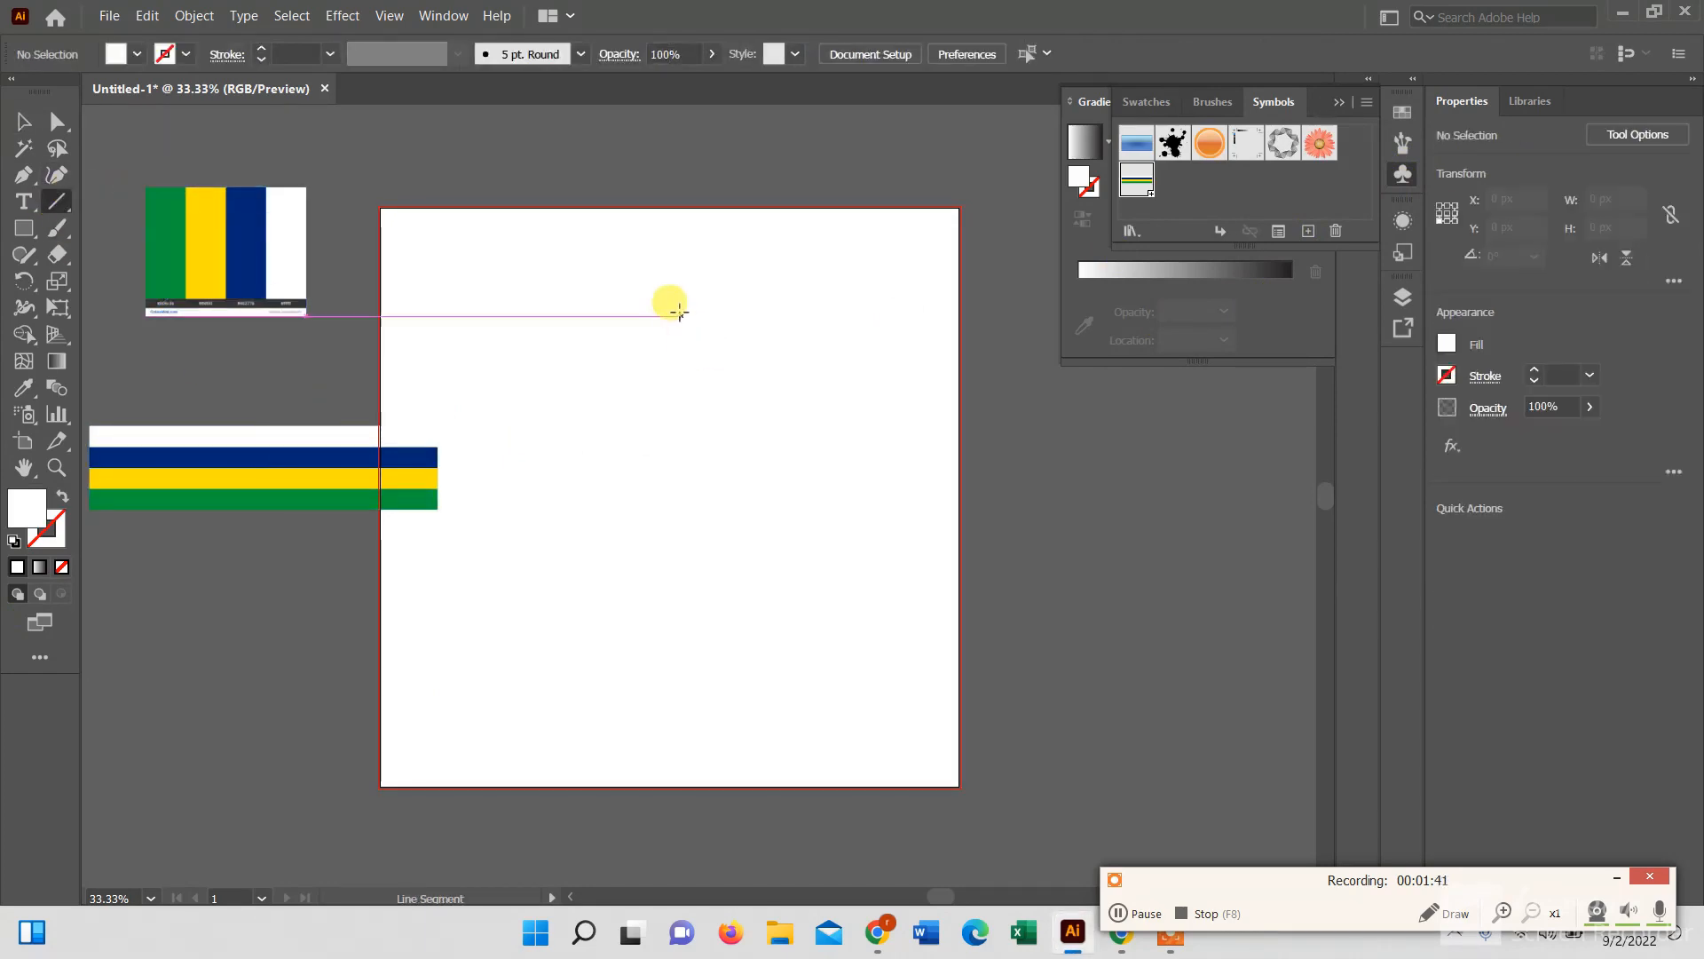
pyautogui.moveTo(679, 309); pyautogui.dragTo(684, 736)
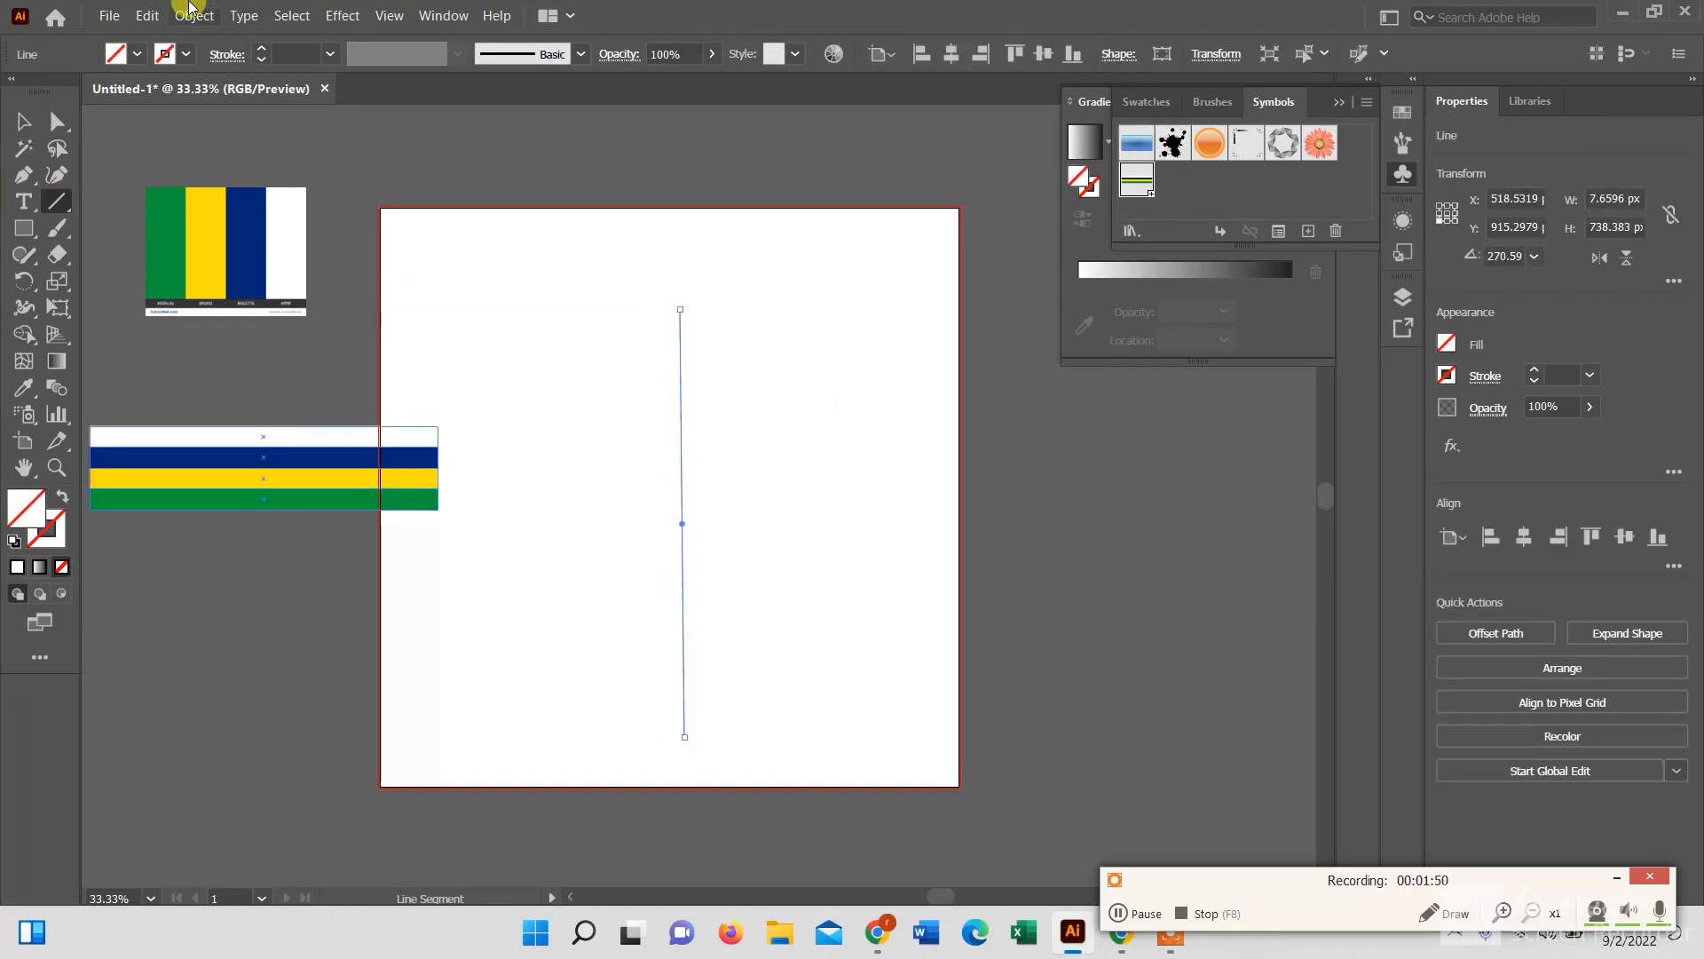
pyautogui.click(184, 57)
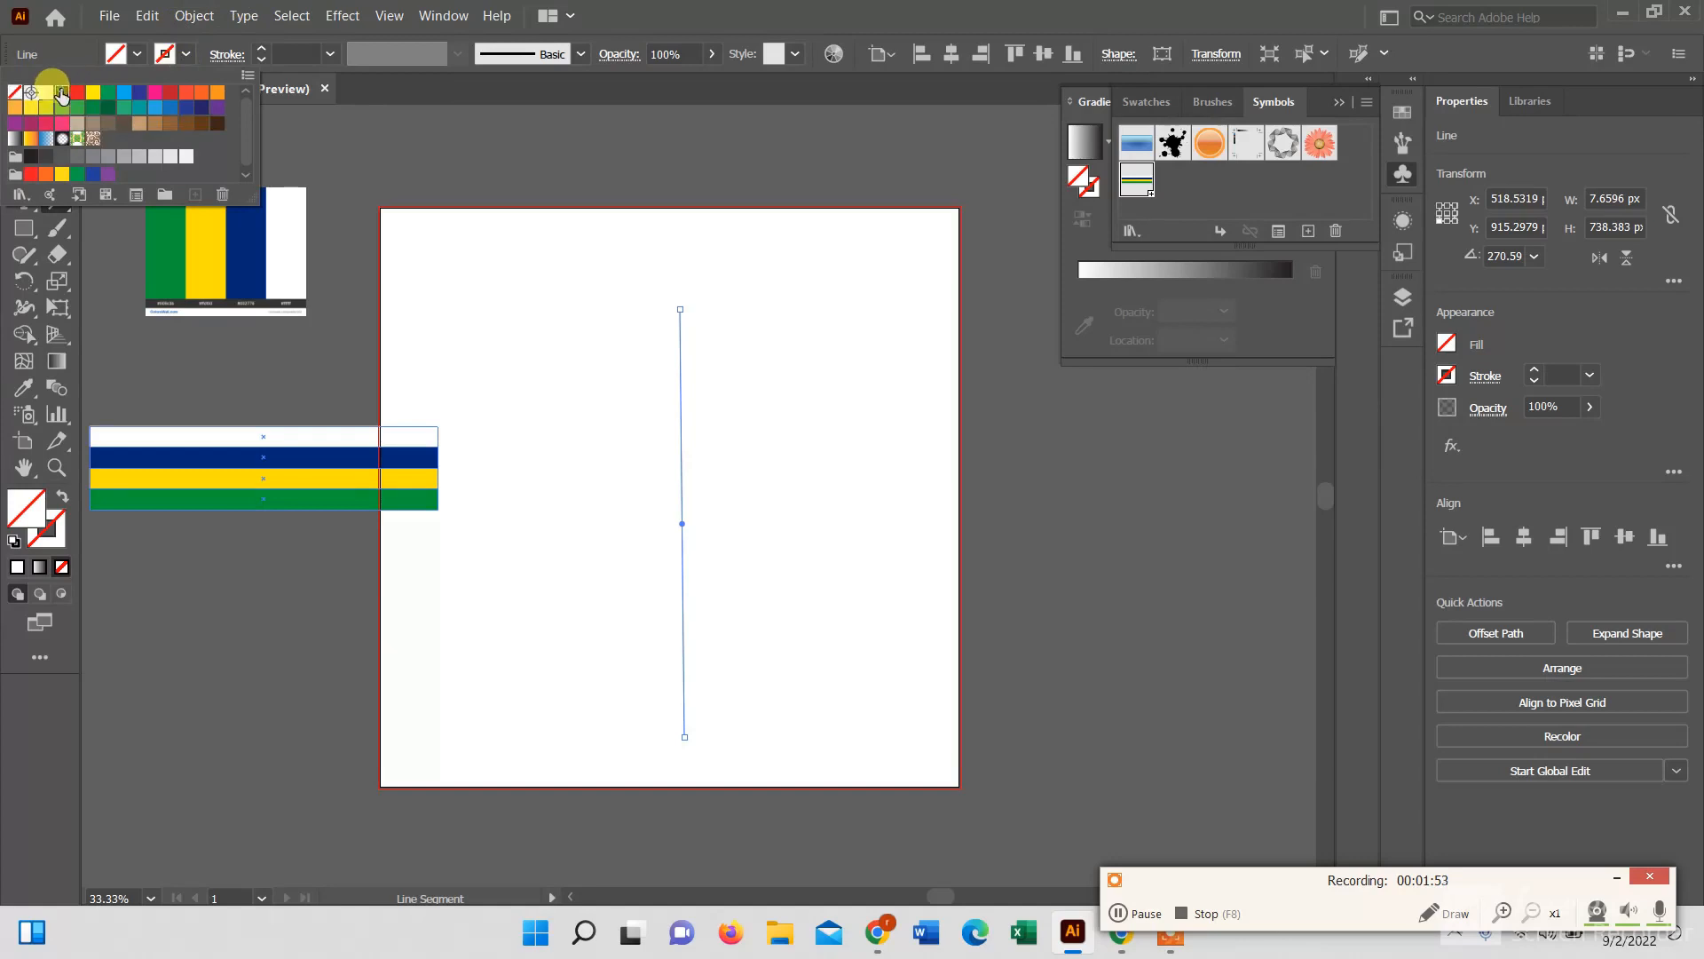
pyautogui.click(61, 92)
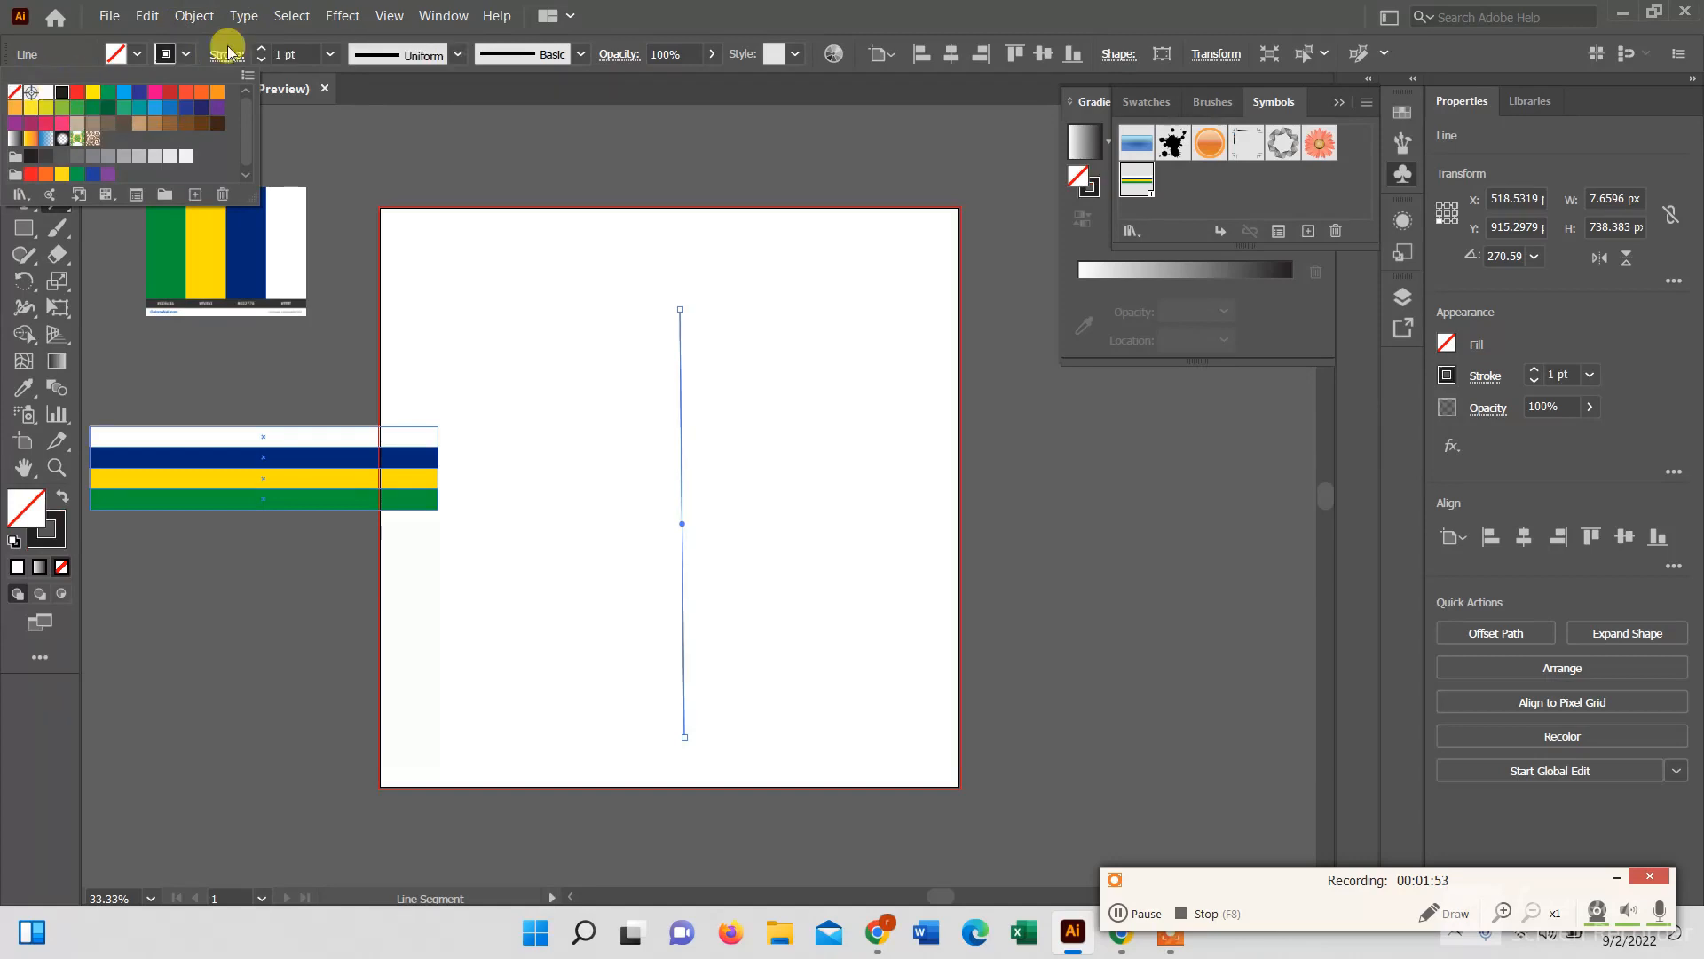
# Start a Zig Zag effect on the vertical line with 4 ridges per segment, previewing it on the artboard.
pyautogui.click(338, 19)
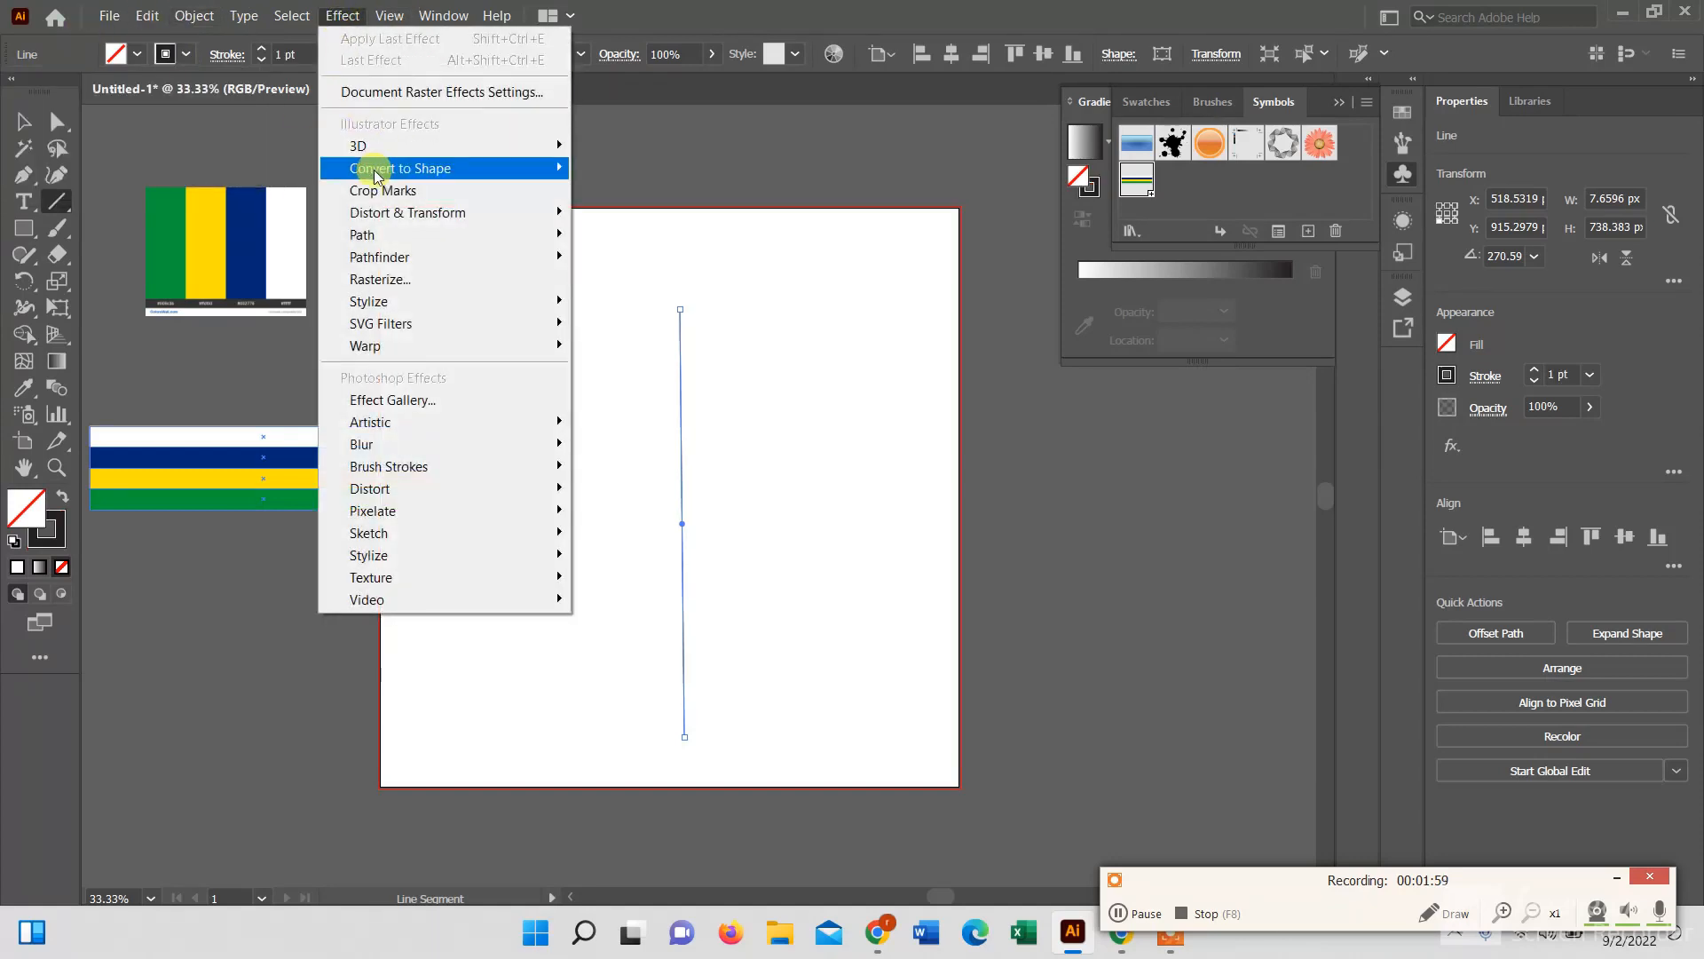
pyautogui.moveTo(388, 223)
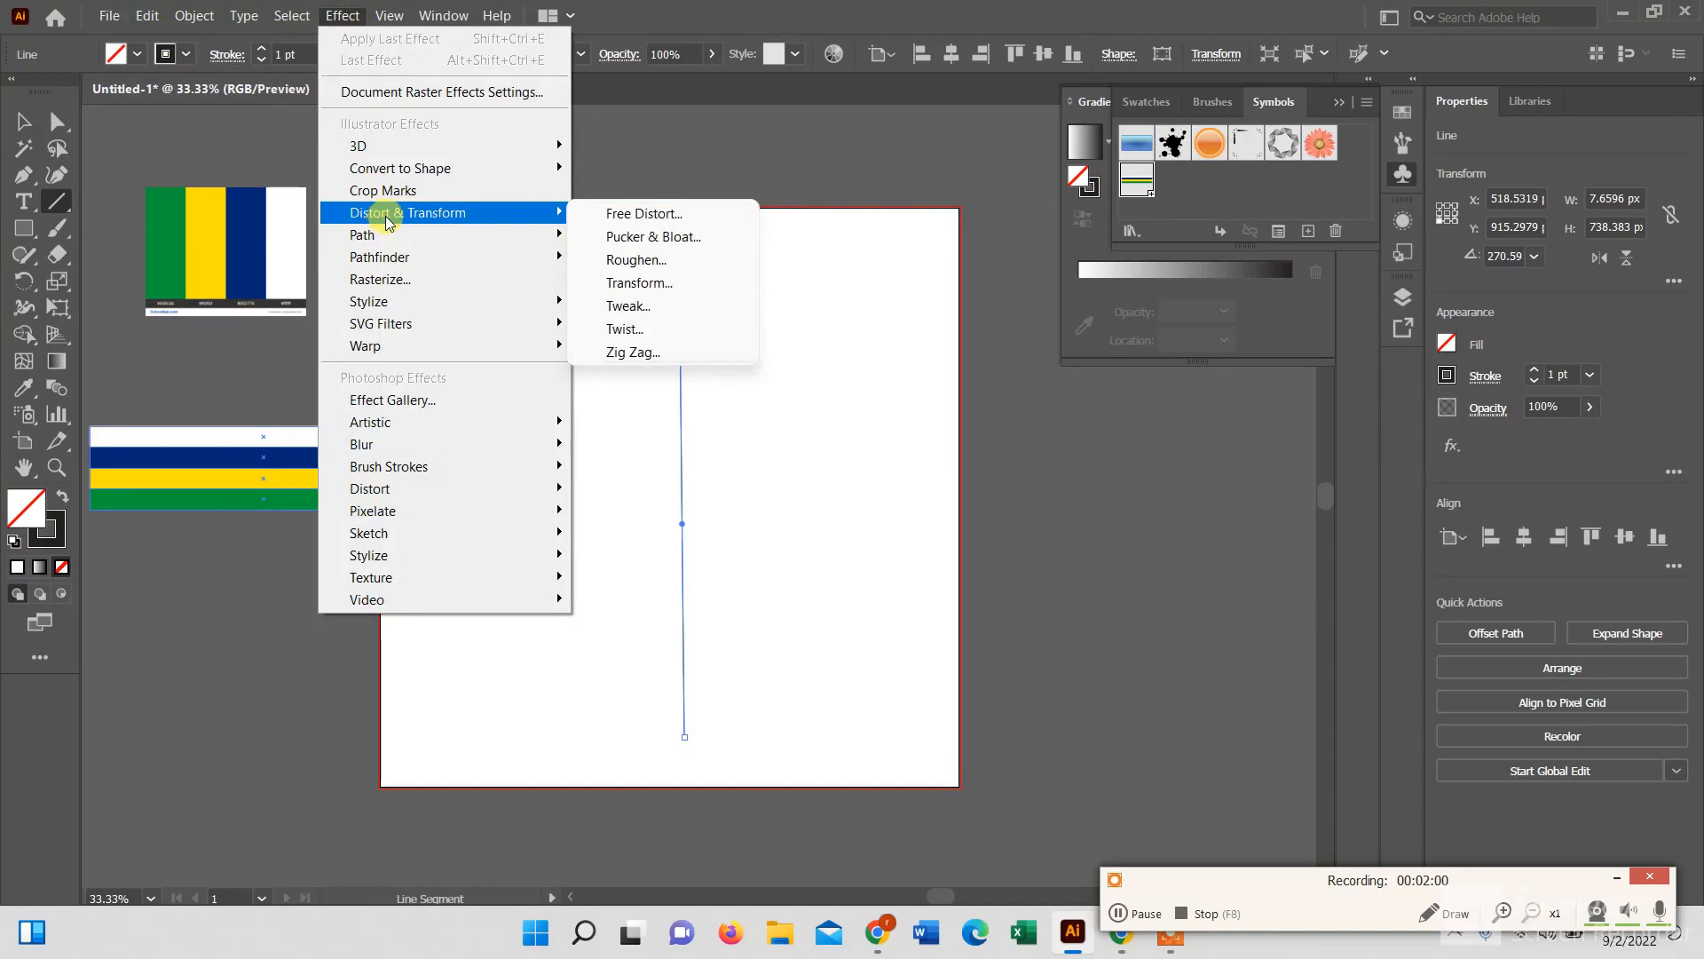
pyautogui.click(630, 352)
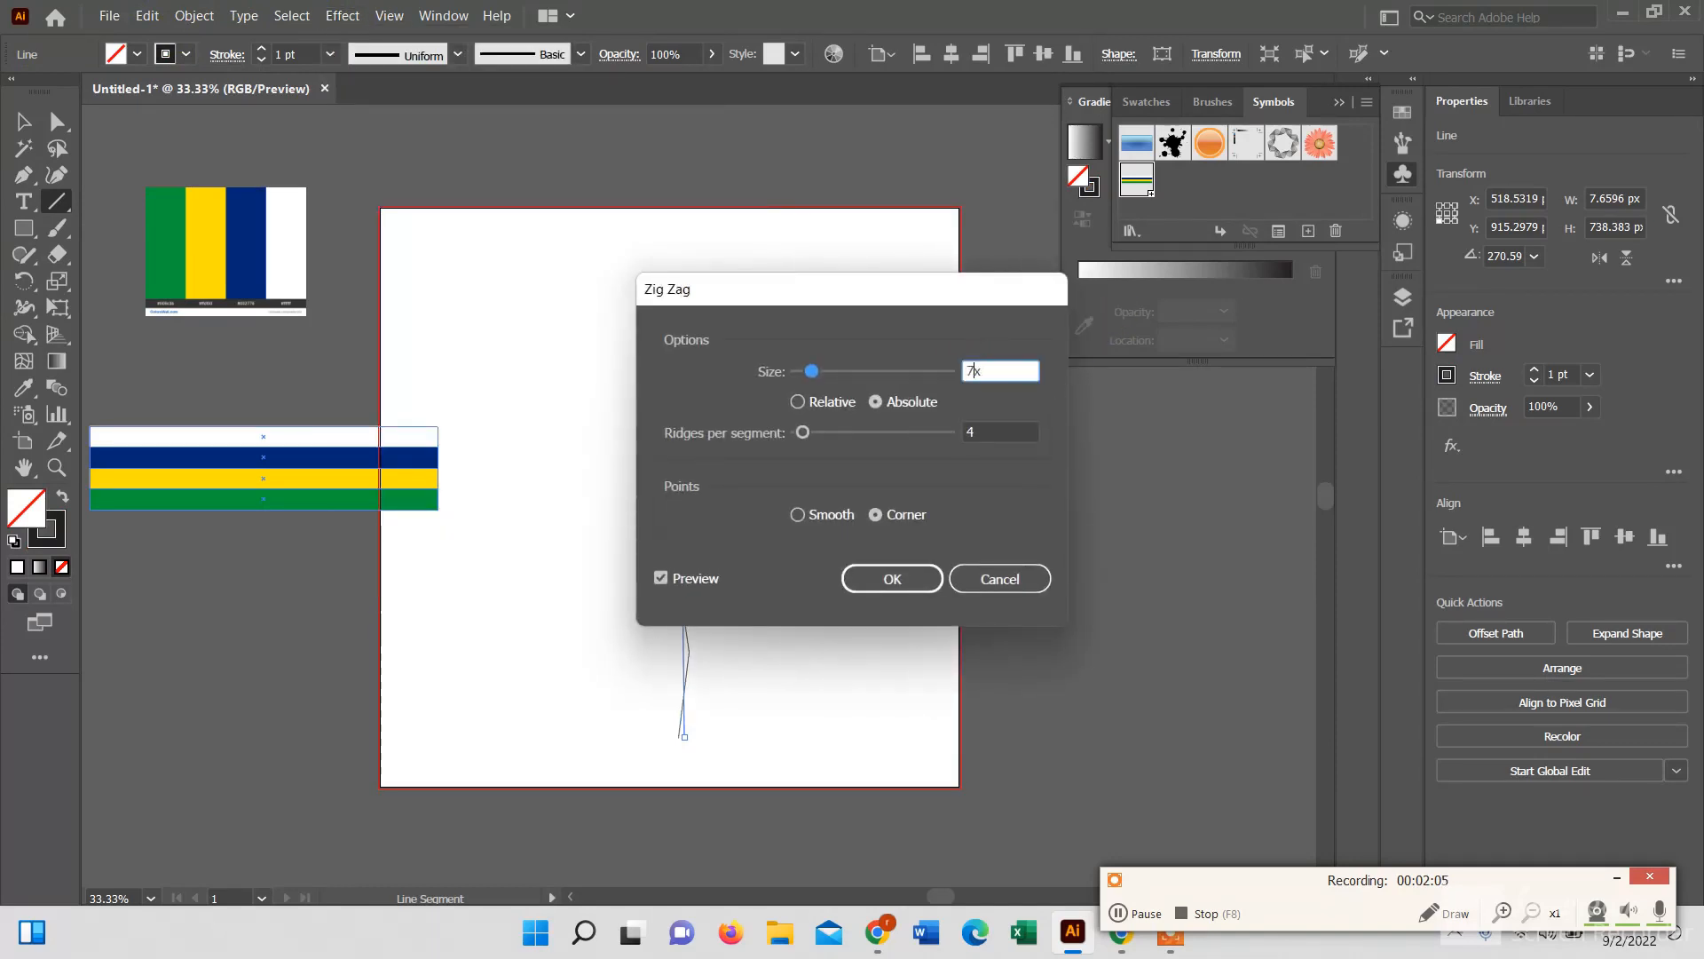
pyautogui.click(1004, 432)
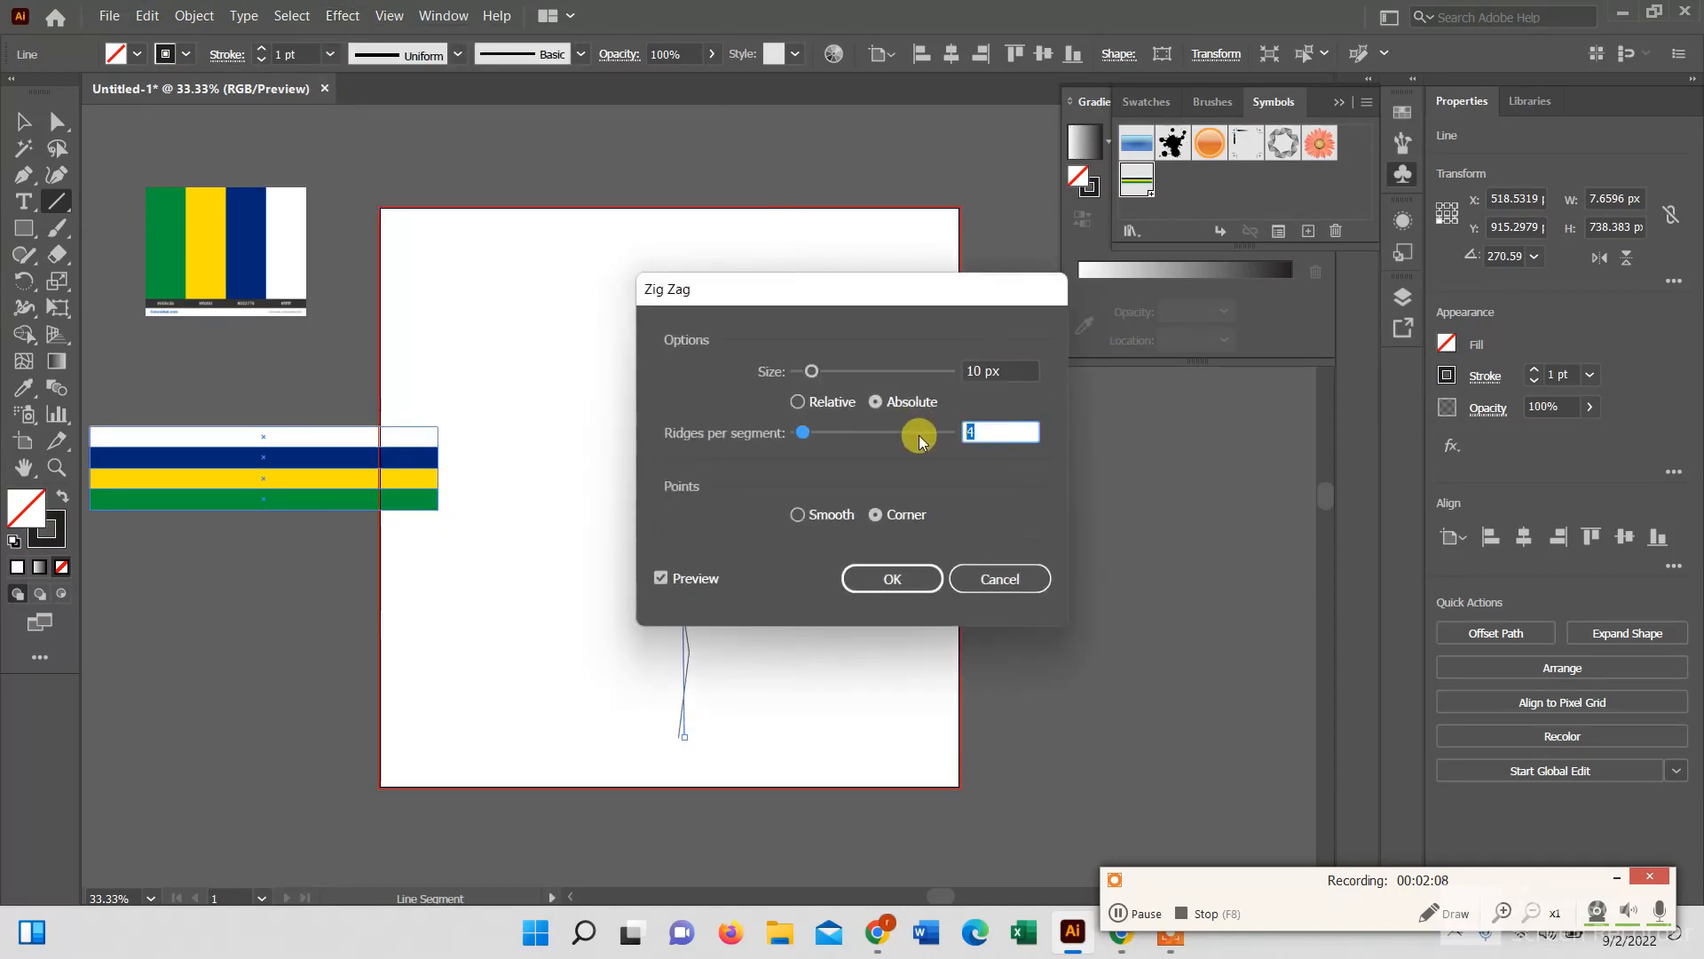
pyautogui.write('2')
pyautogui.moveTo(863, 287); pyautogui.dragTo(1075, 235)
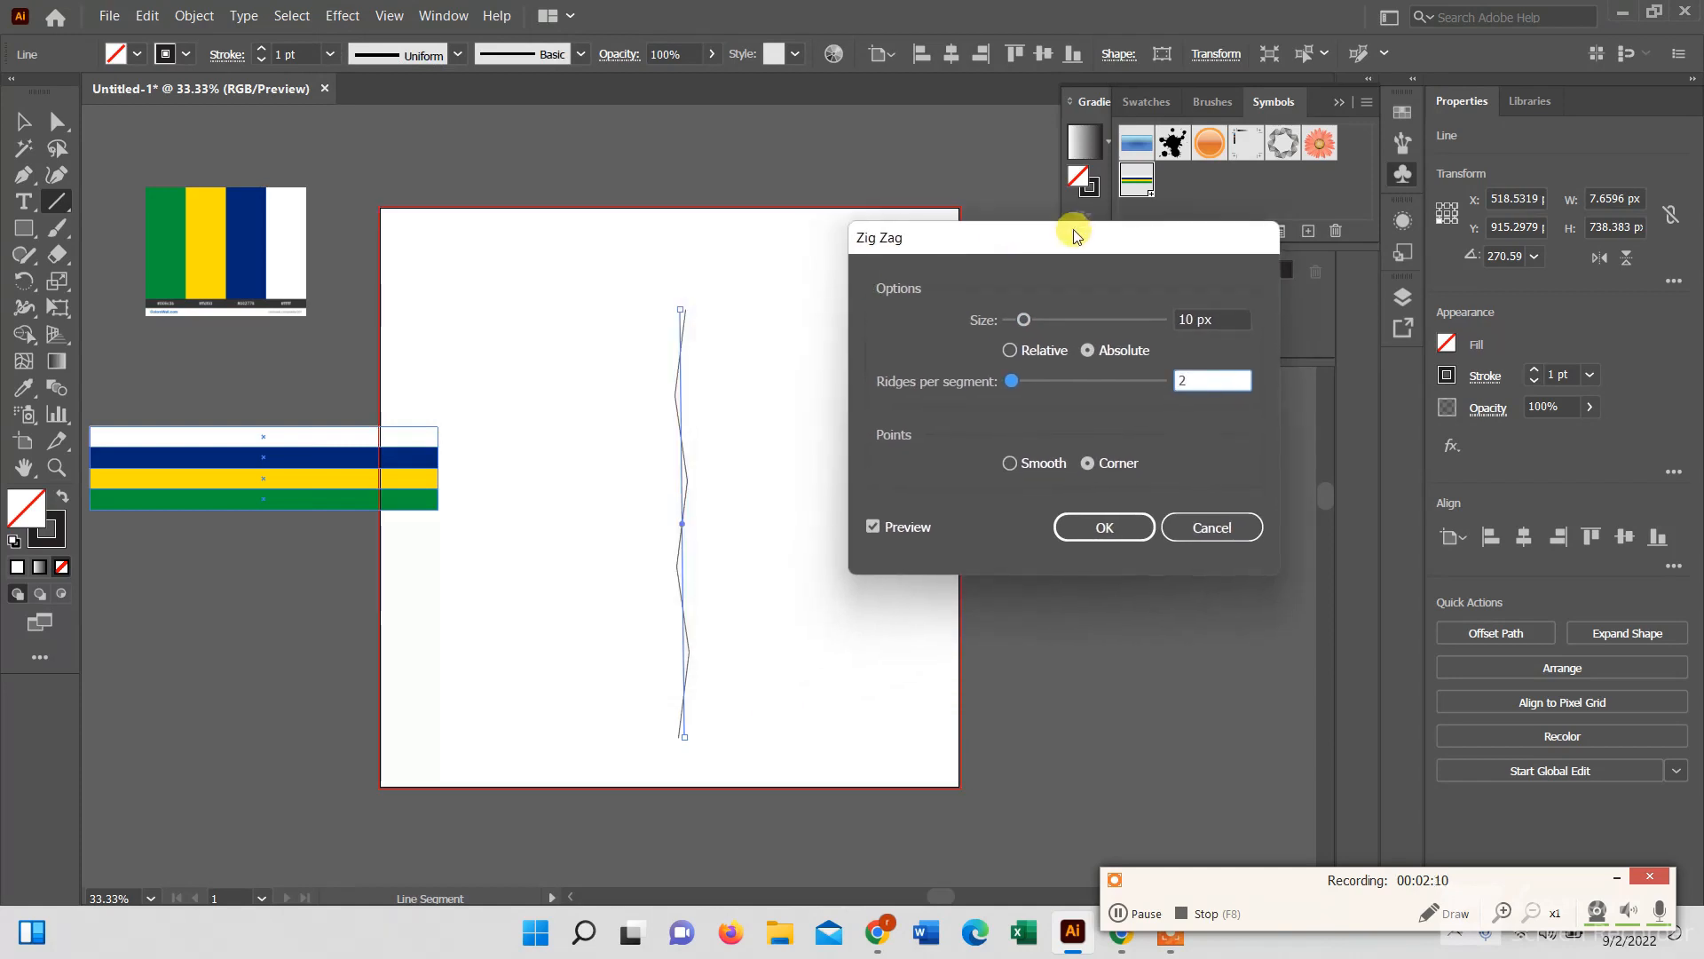
pyautogui.click(881, 529)
pyautogui.click(1140, 382)
pyautogui.write('4')
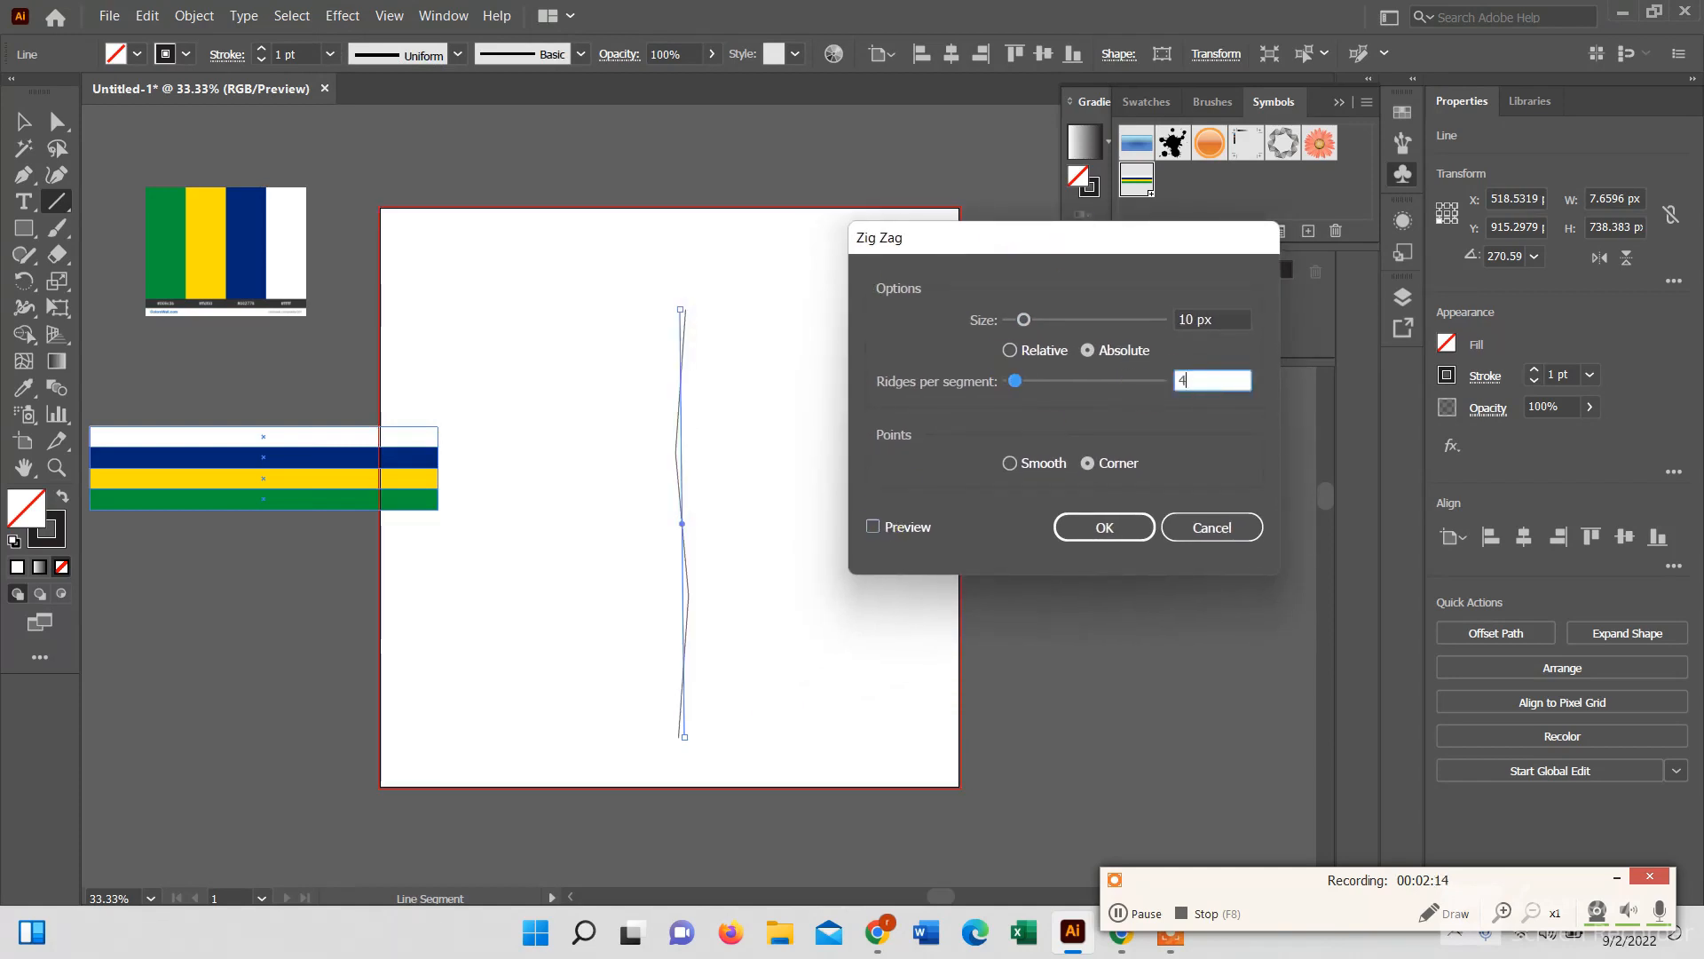
pyautogui.click(874, 527)
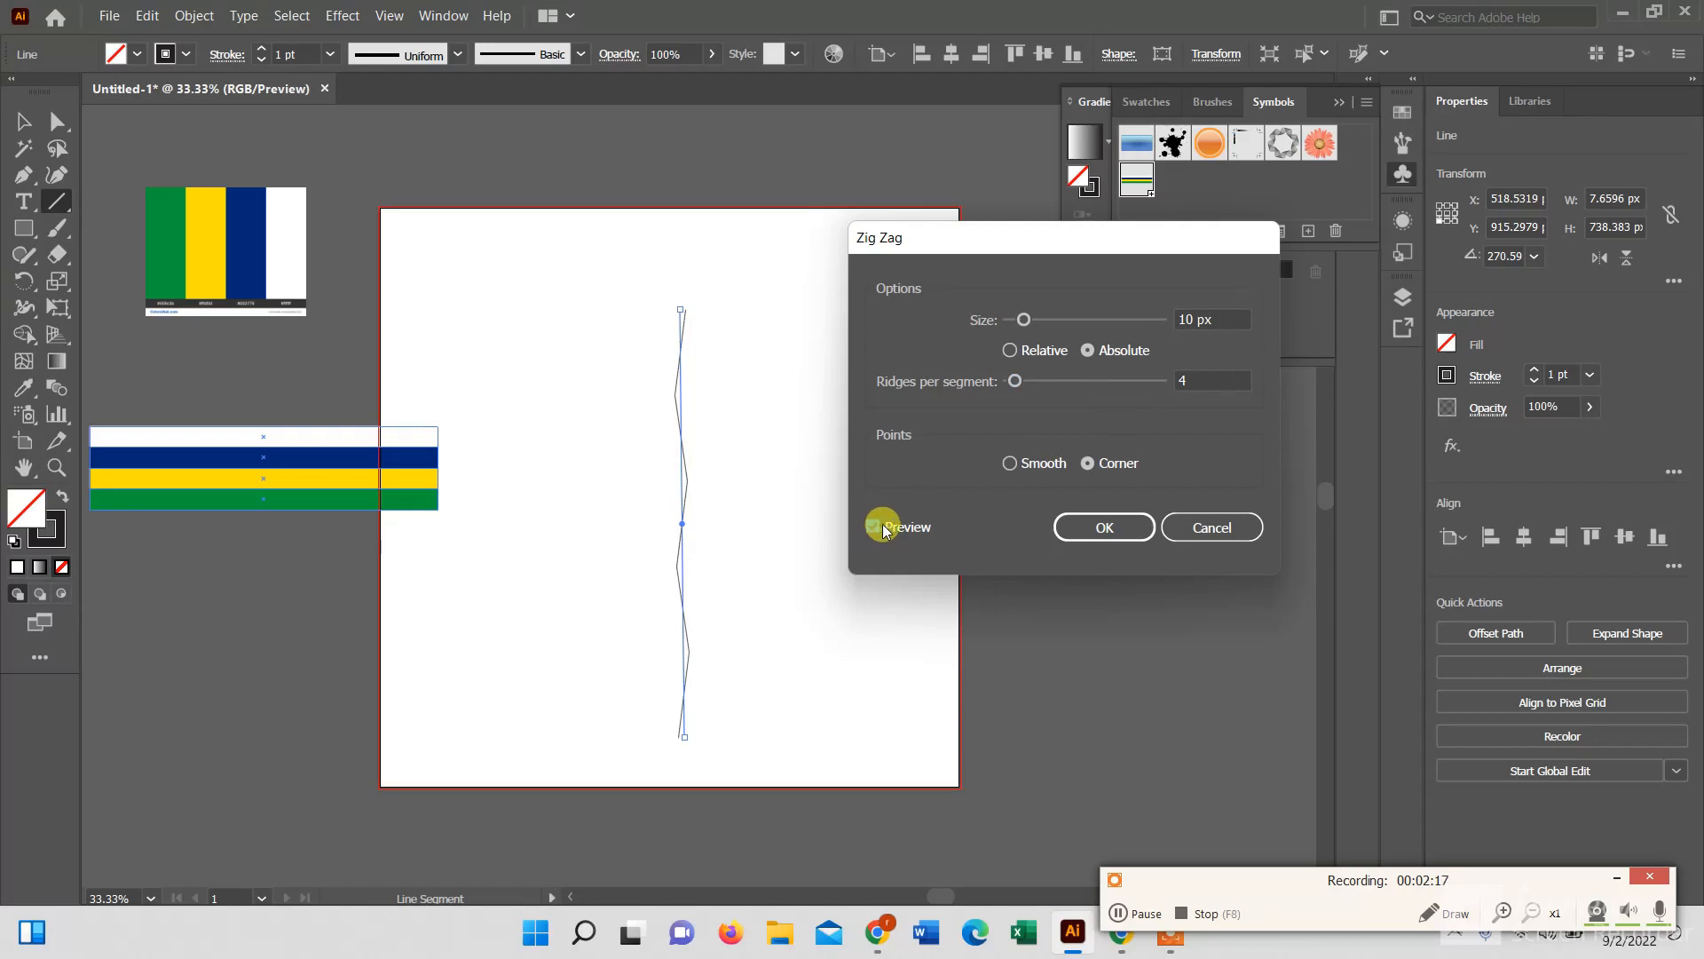
# Apply the Zig Zag effect with a size of 75 px and smooth points, and expand the line's appearance into a wavy path.
pyautogui.moveTo(1192, 317); pyautogui.dragTo(1141, 332)
pyautogui.write('75')
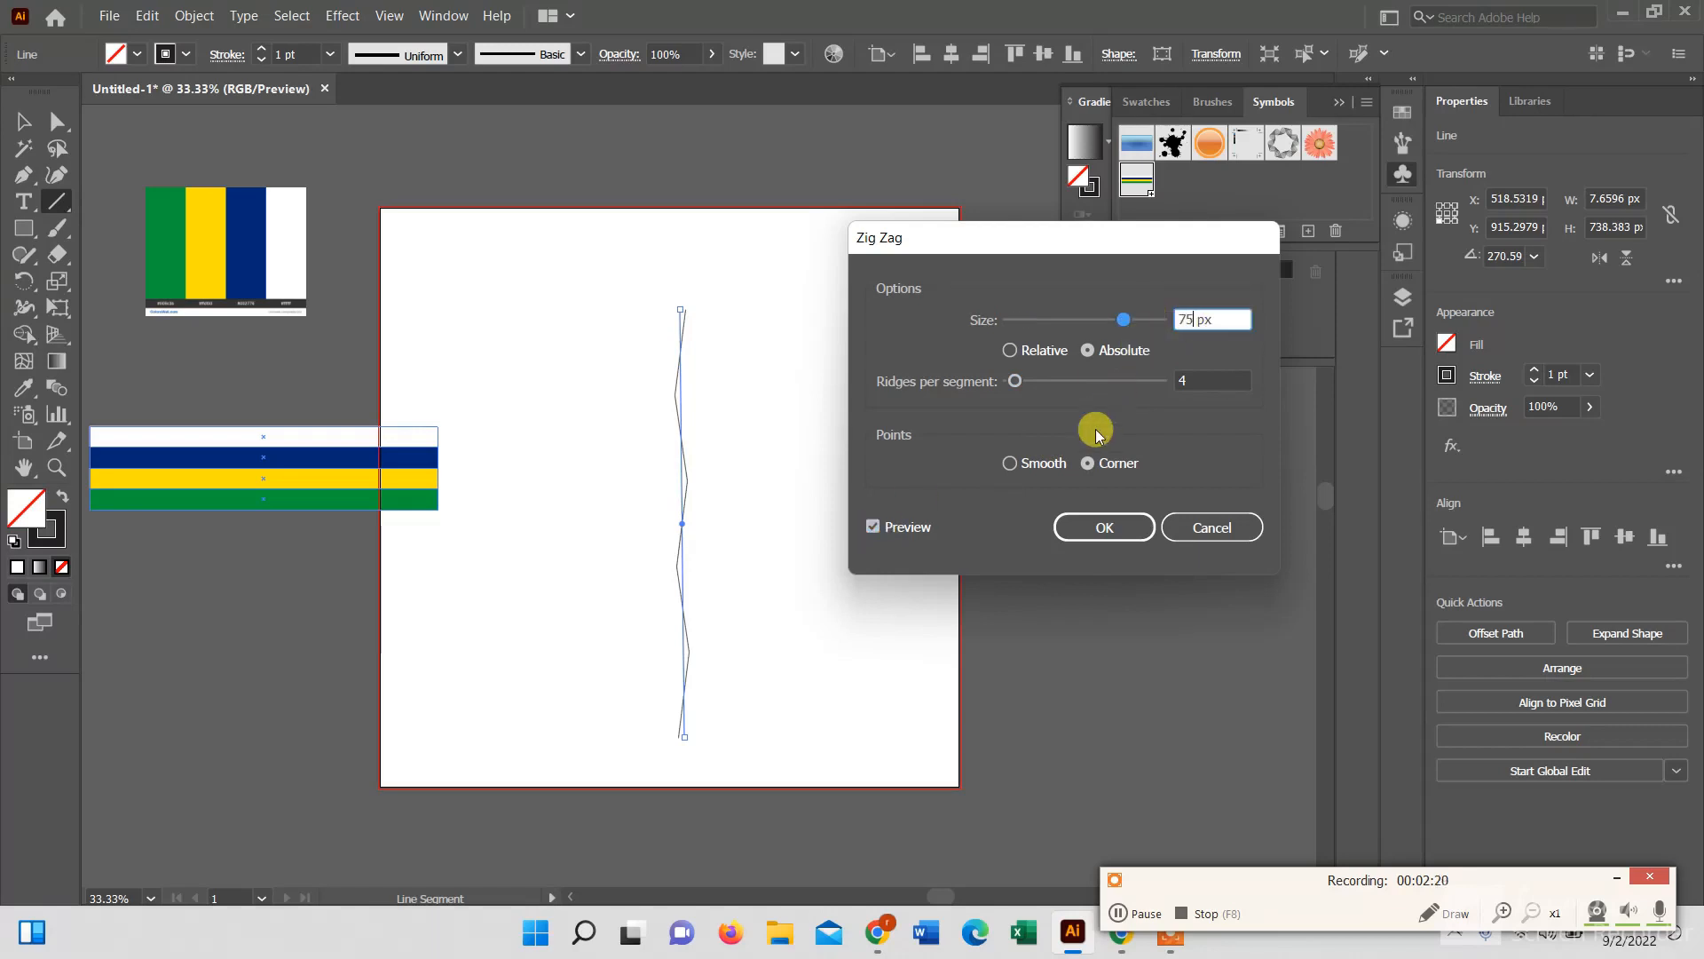
pyautogui.click(875, 528)
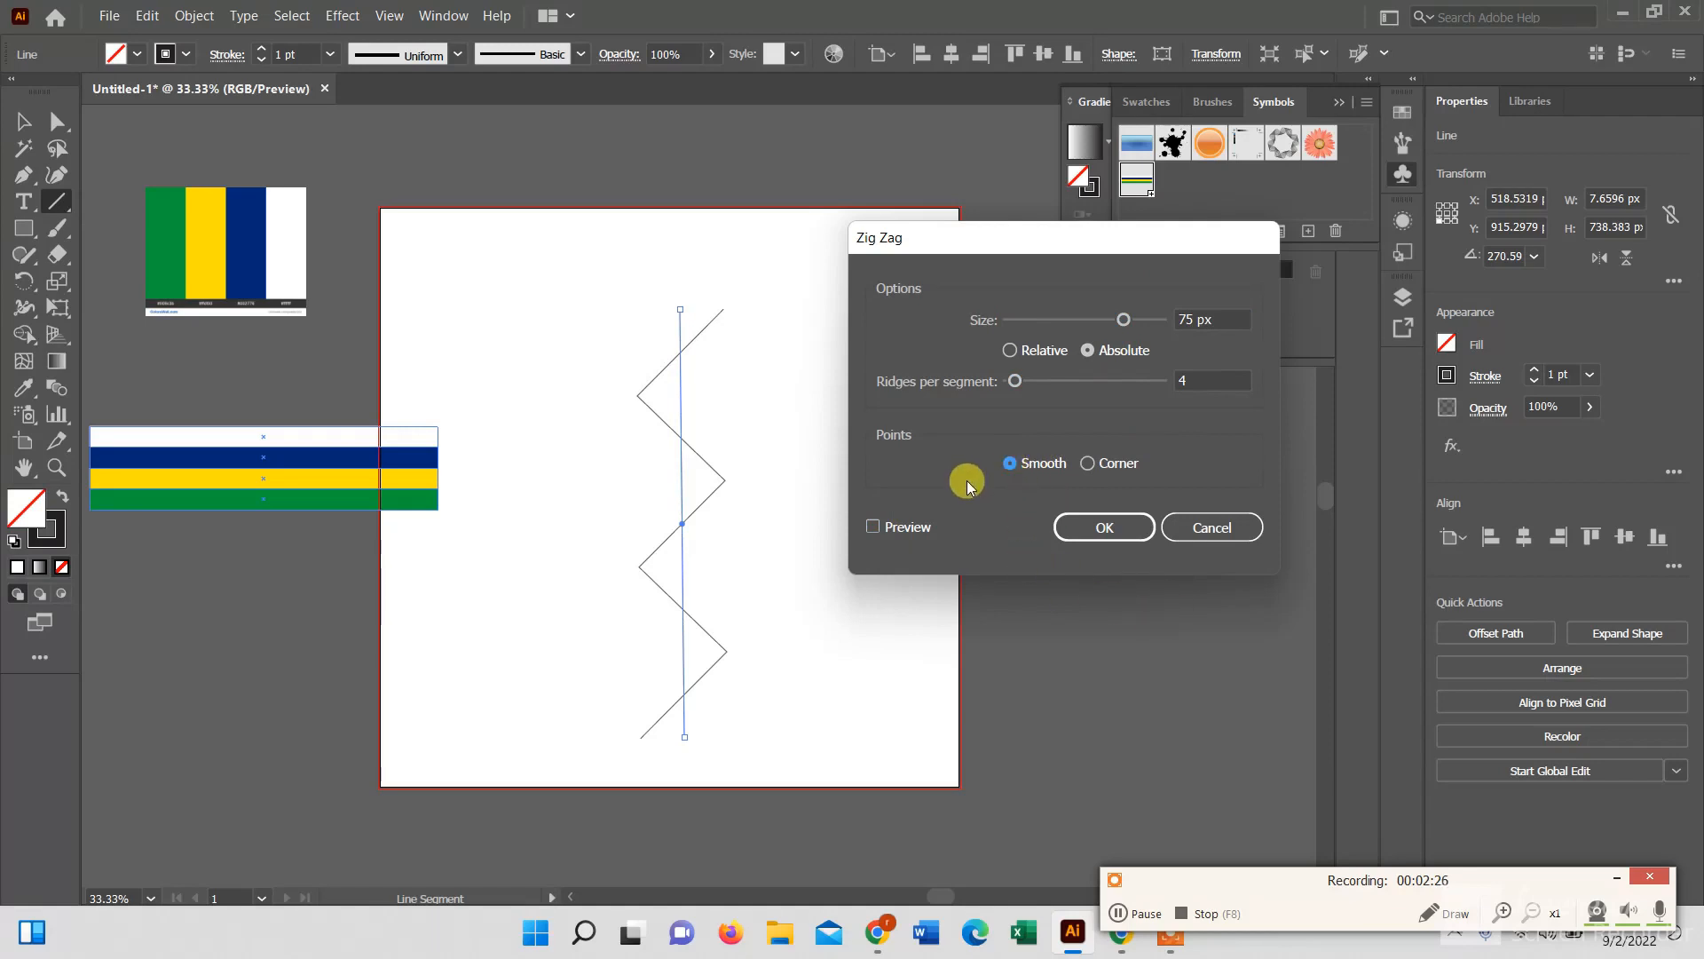
pyautogui.click(891, 525)
pyautogui.click(1104, 527)
pyautogui.click(193, 16)
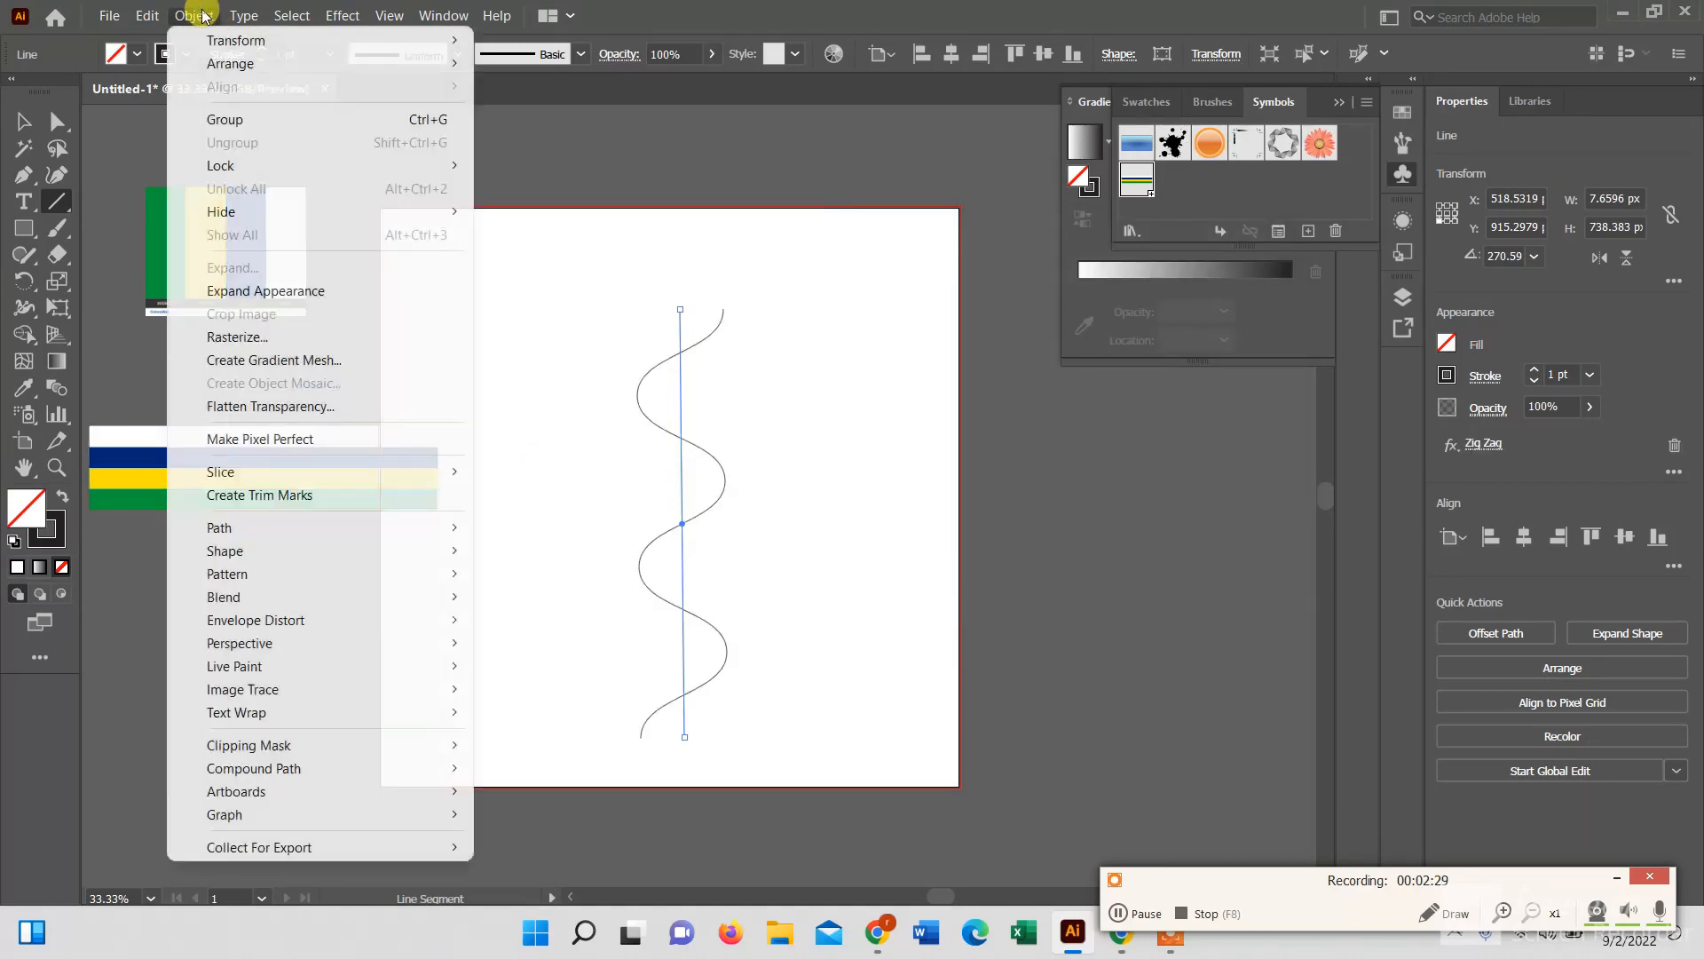
pyautogui.click(275, 292)
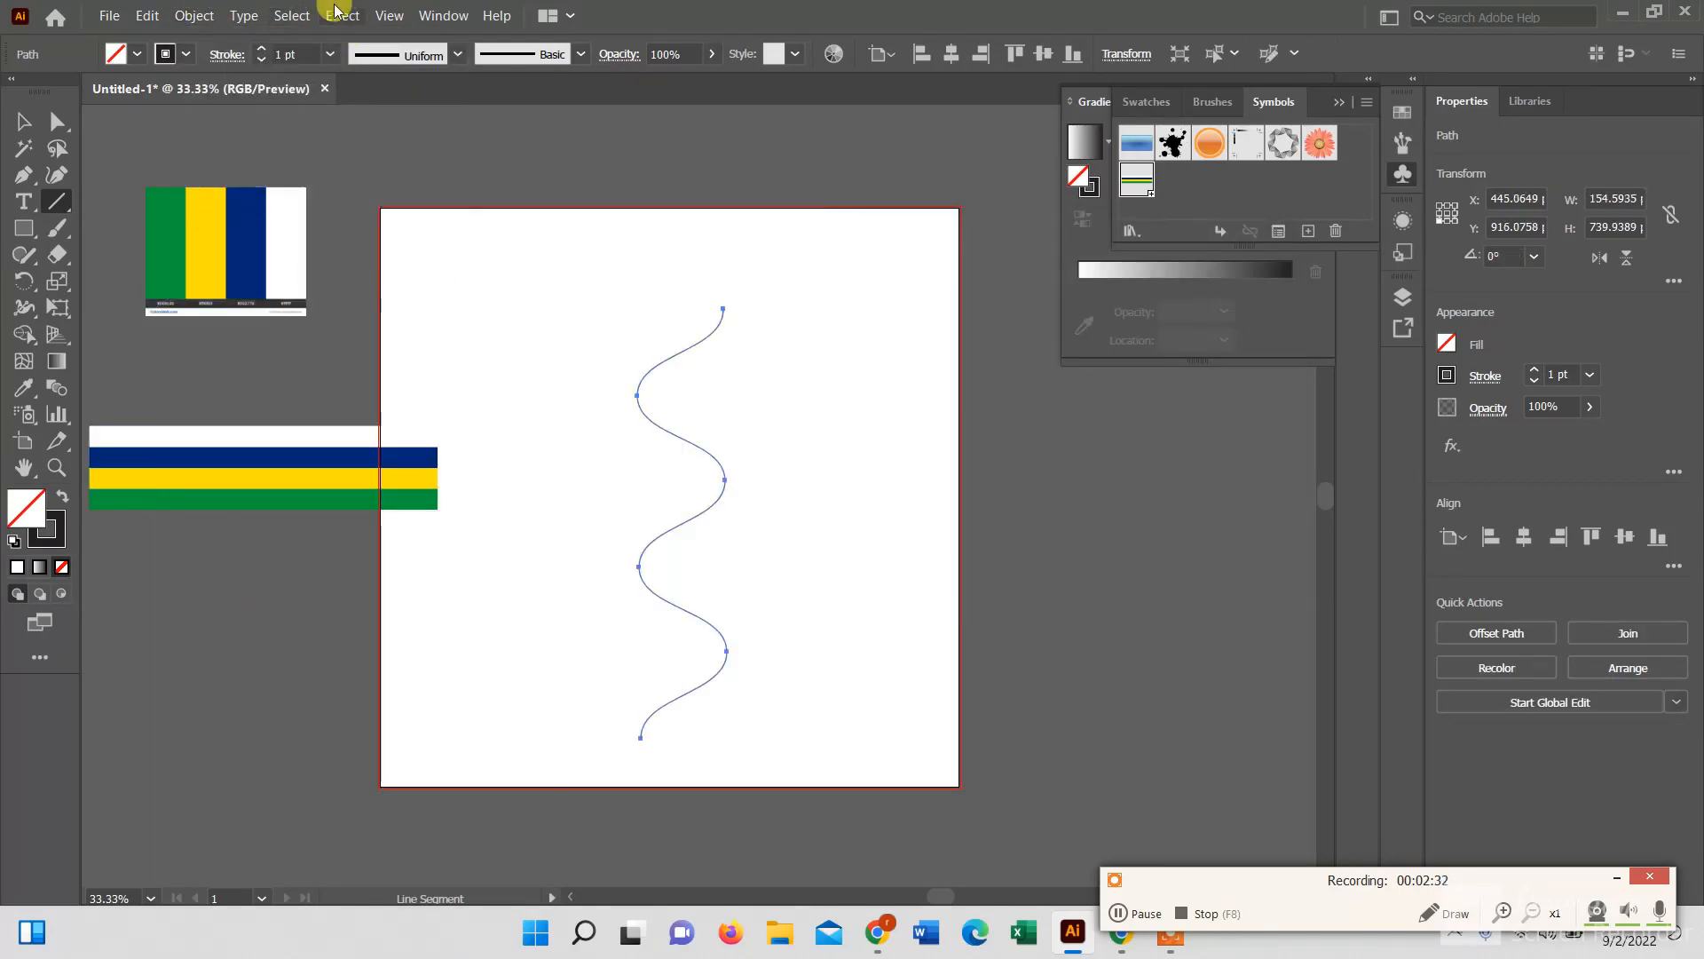
# Apply 3D Extrude & Bevel to the wavy path with rotations of -25°, 0° and -25° and an extrude depth of 225 pt.
pyautogui.click(336, 11)
pyautogui.moveTo(373, 145)
pyautogui.click(670, 145)
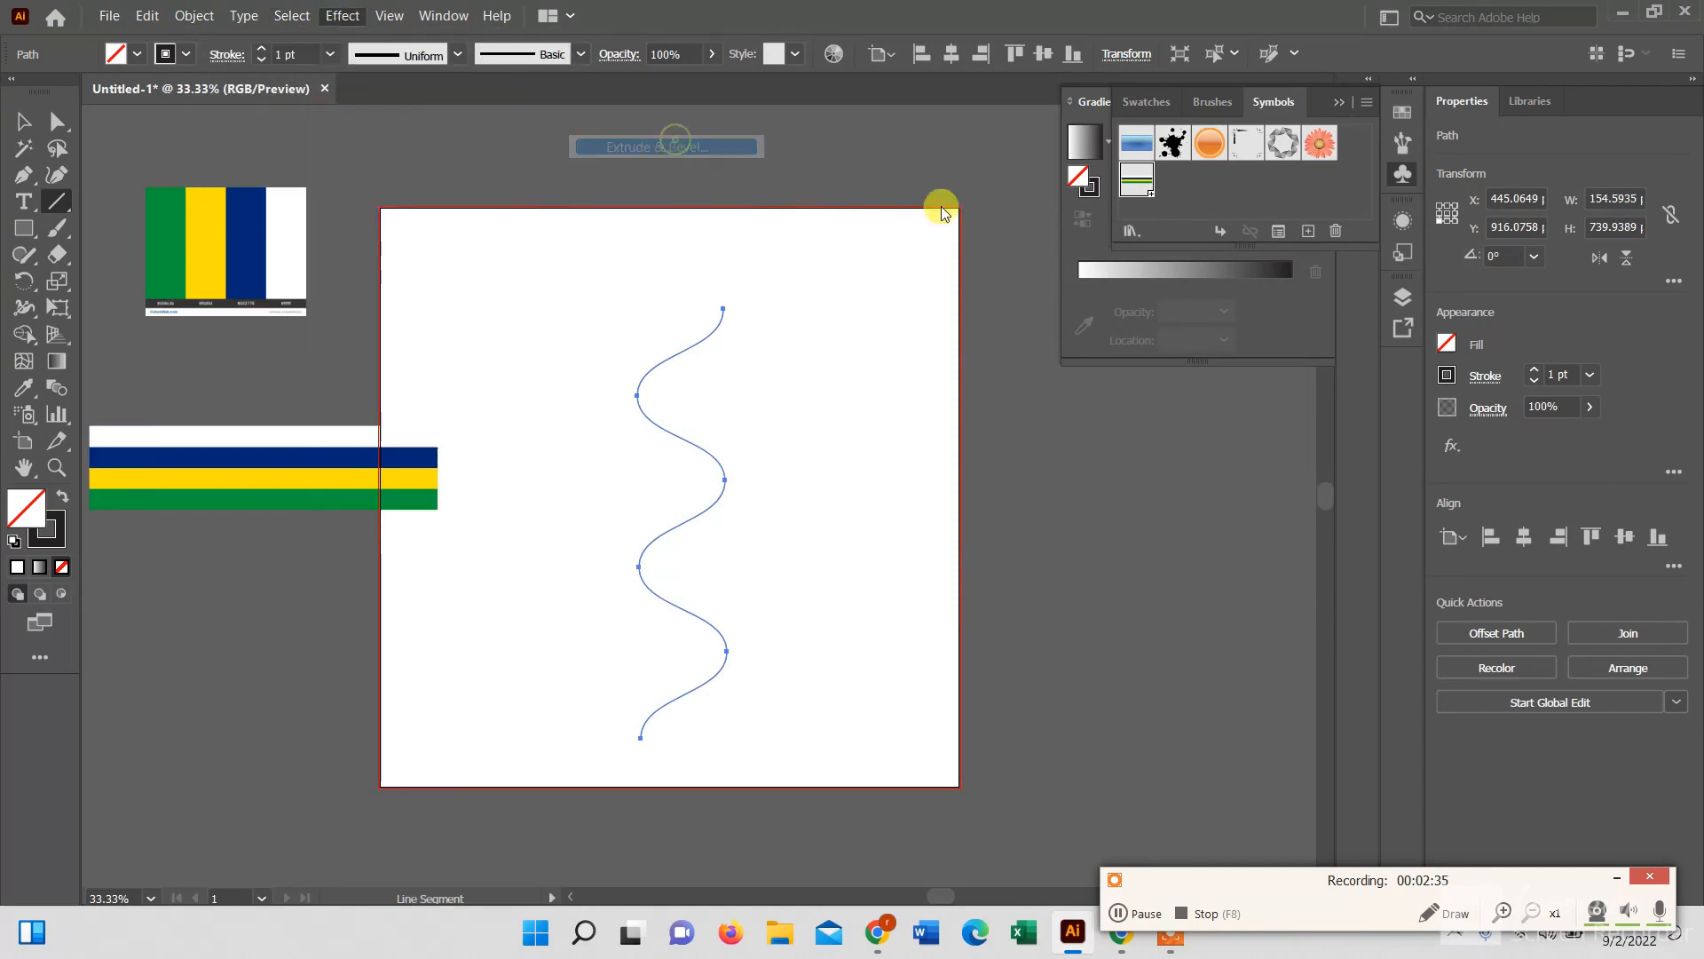
pyautogui.doubleClick(1343, 218)
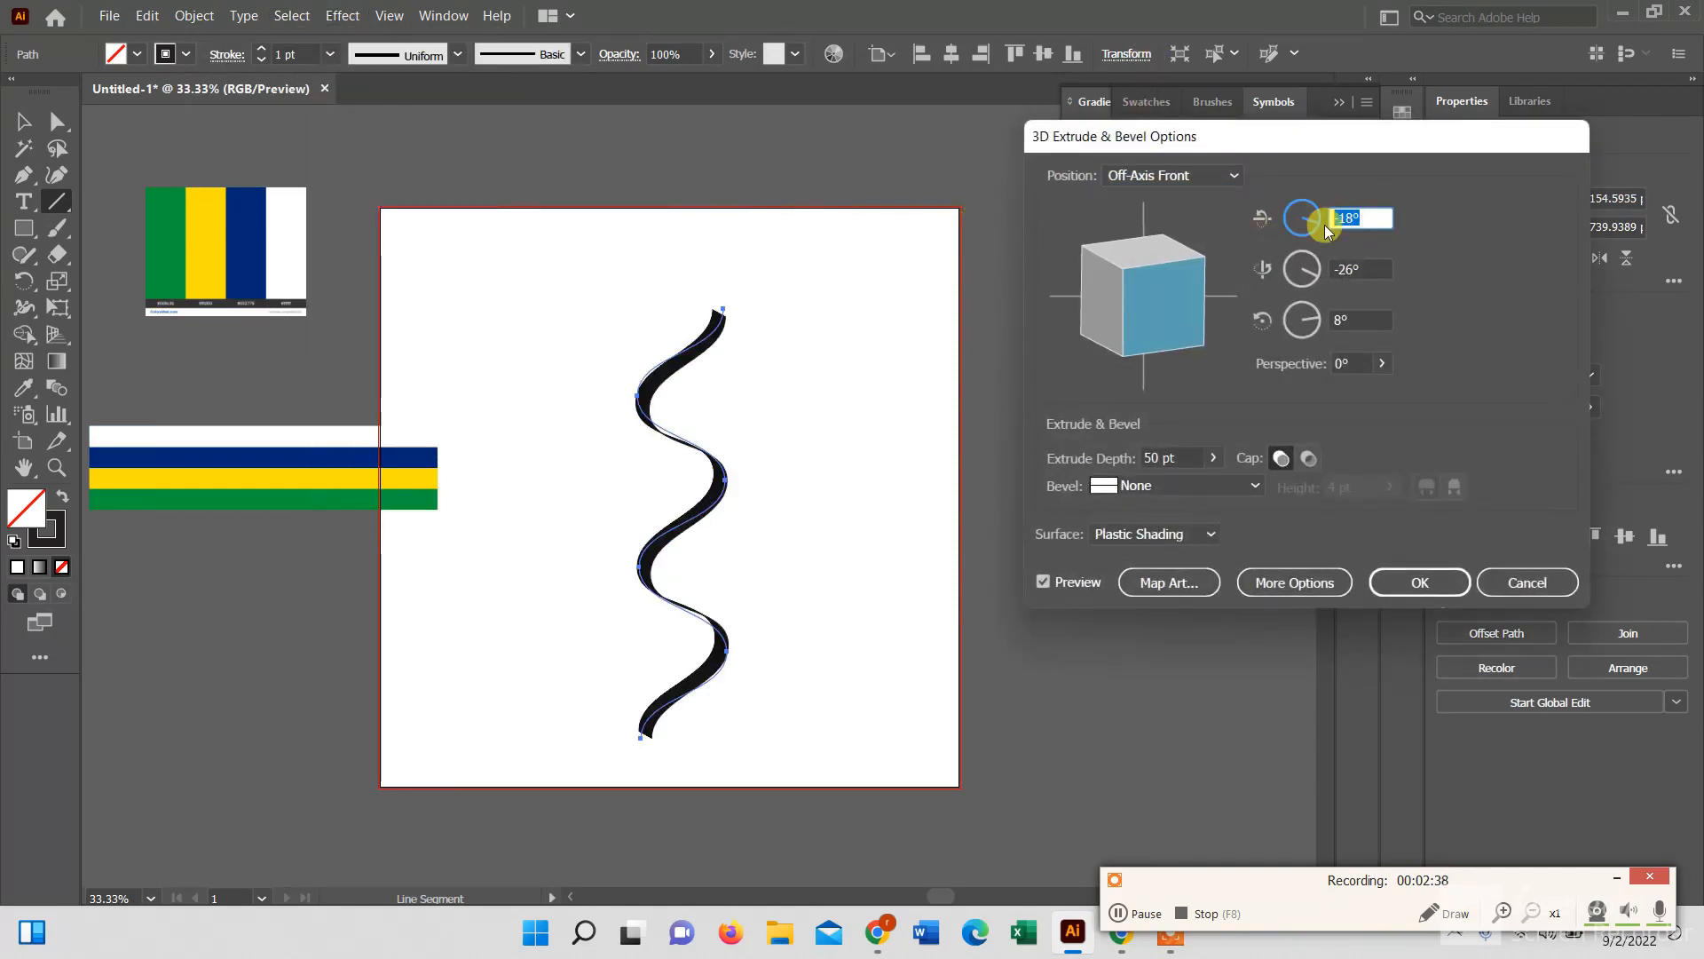
pyautogui.write('-25')
pyautogui.press('Tab')
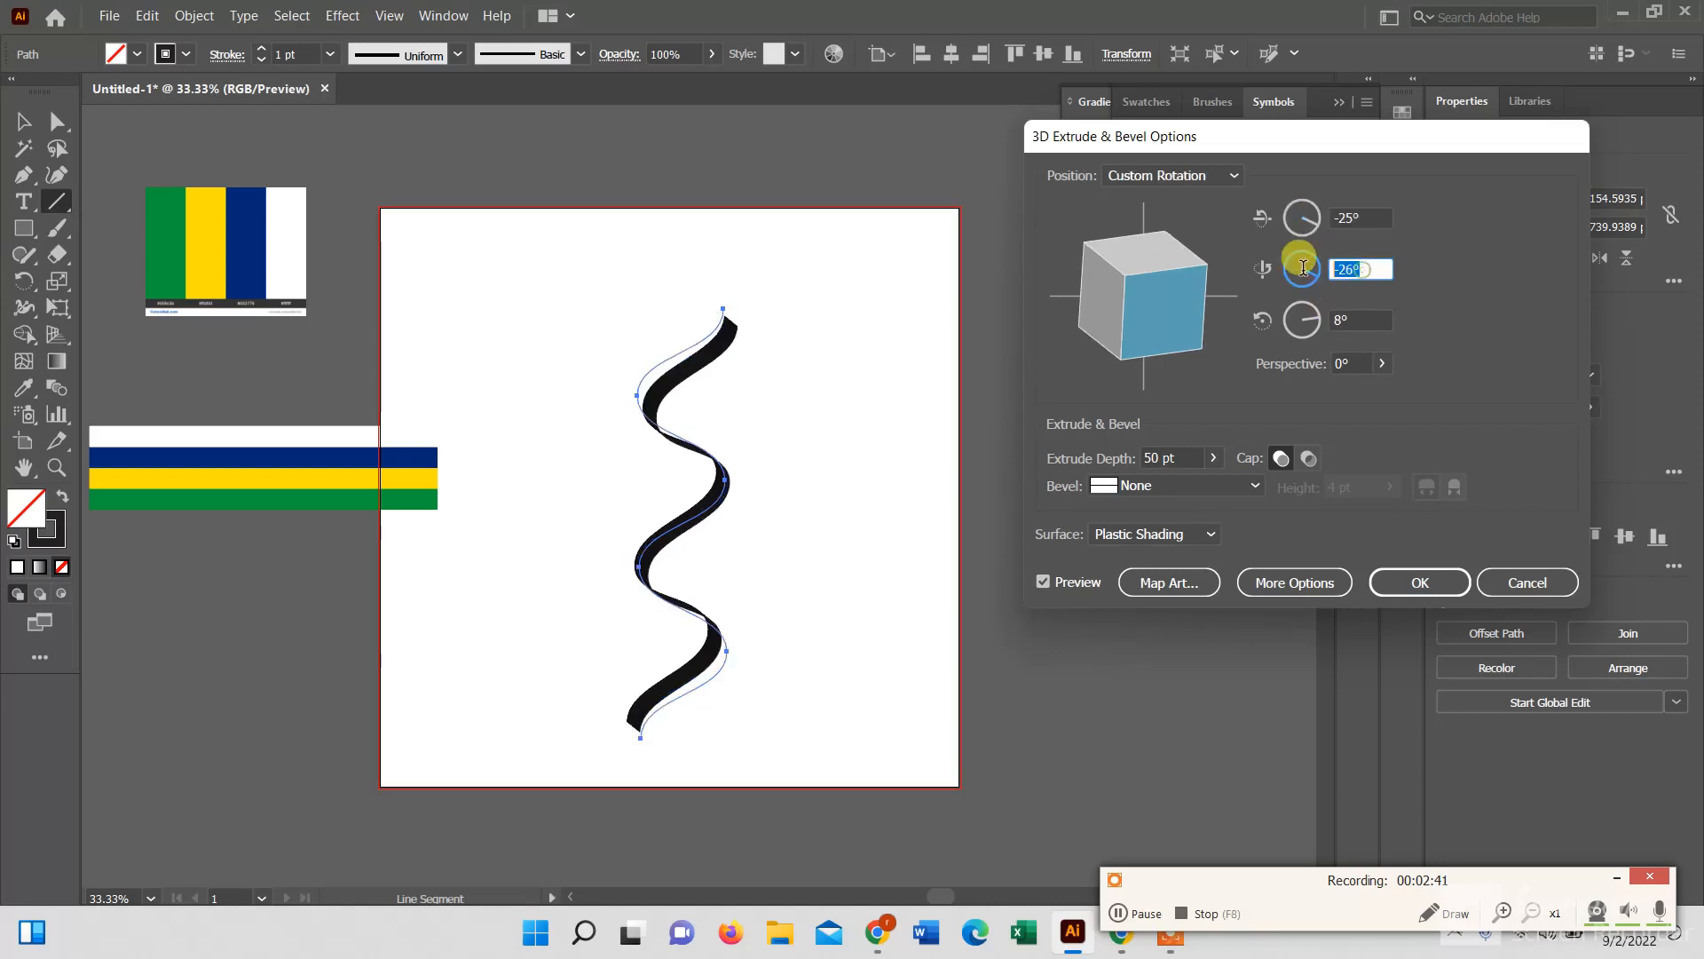
pyautogui.write('0')
pyautogui.press('Tab')
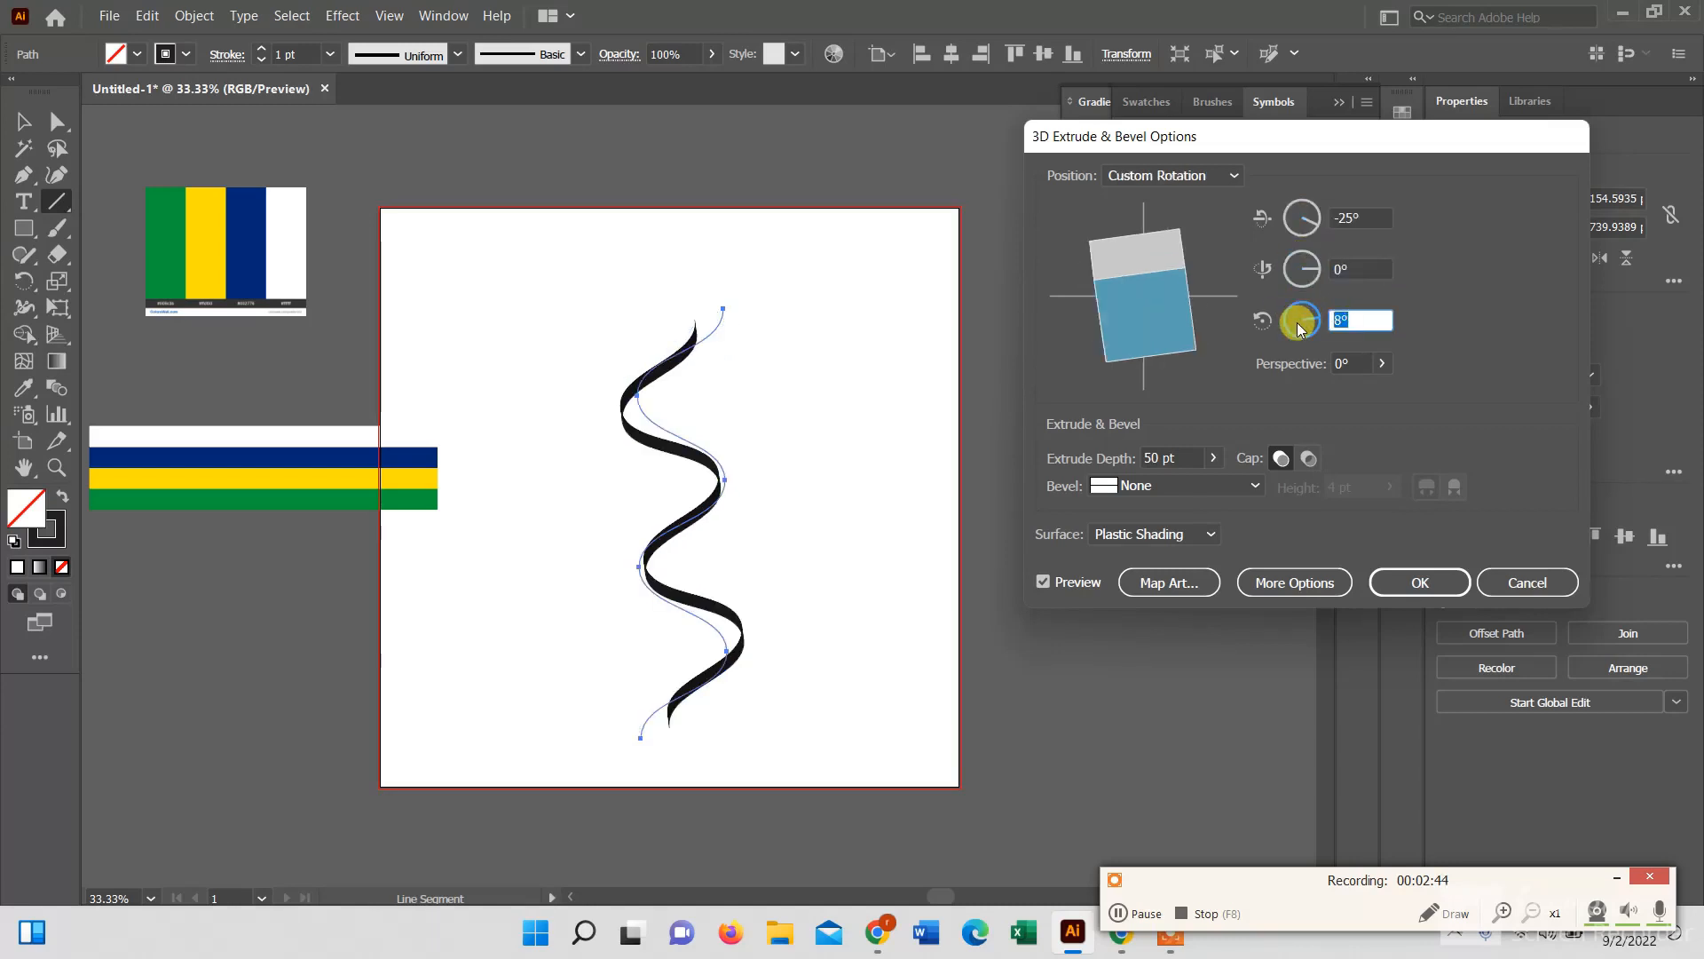
pyautogui.write('-25')
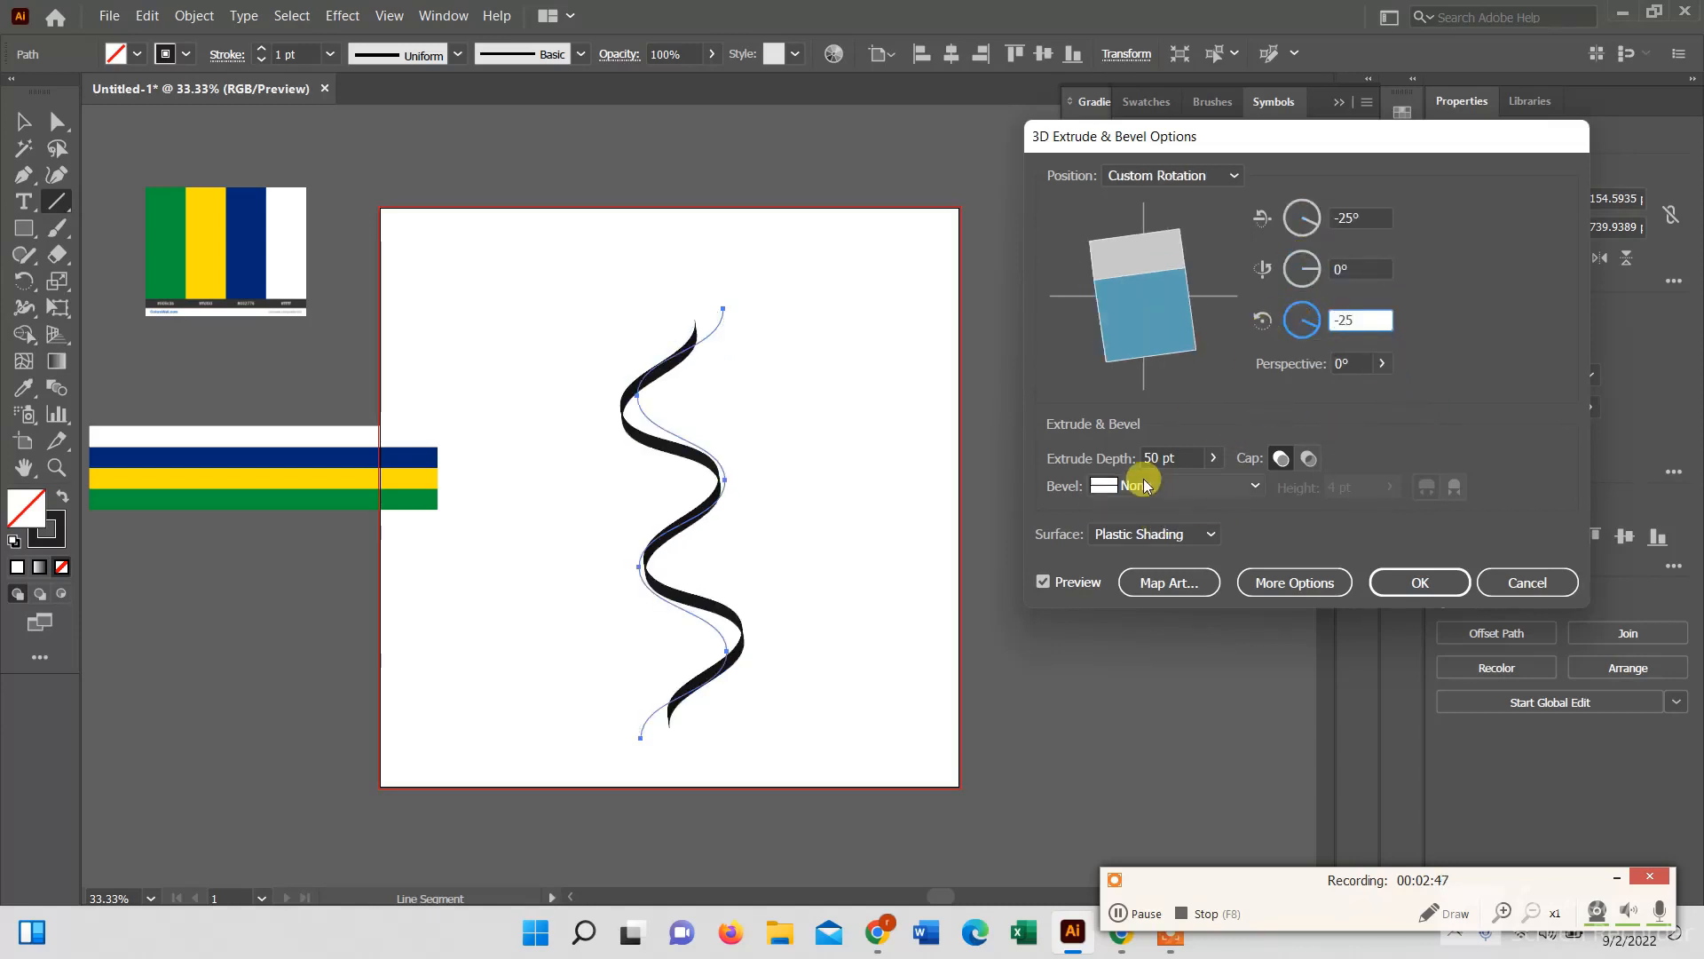
pyautogui.moveTo(1184, 457); pyautogui.dragTo(1105, 467)
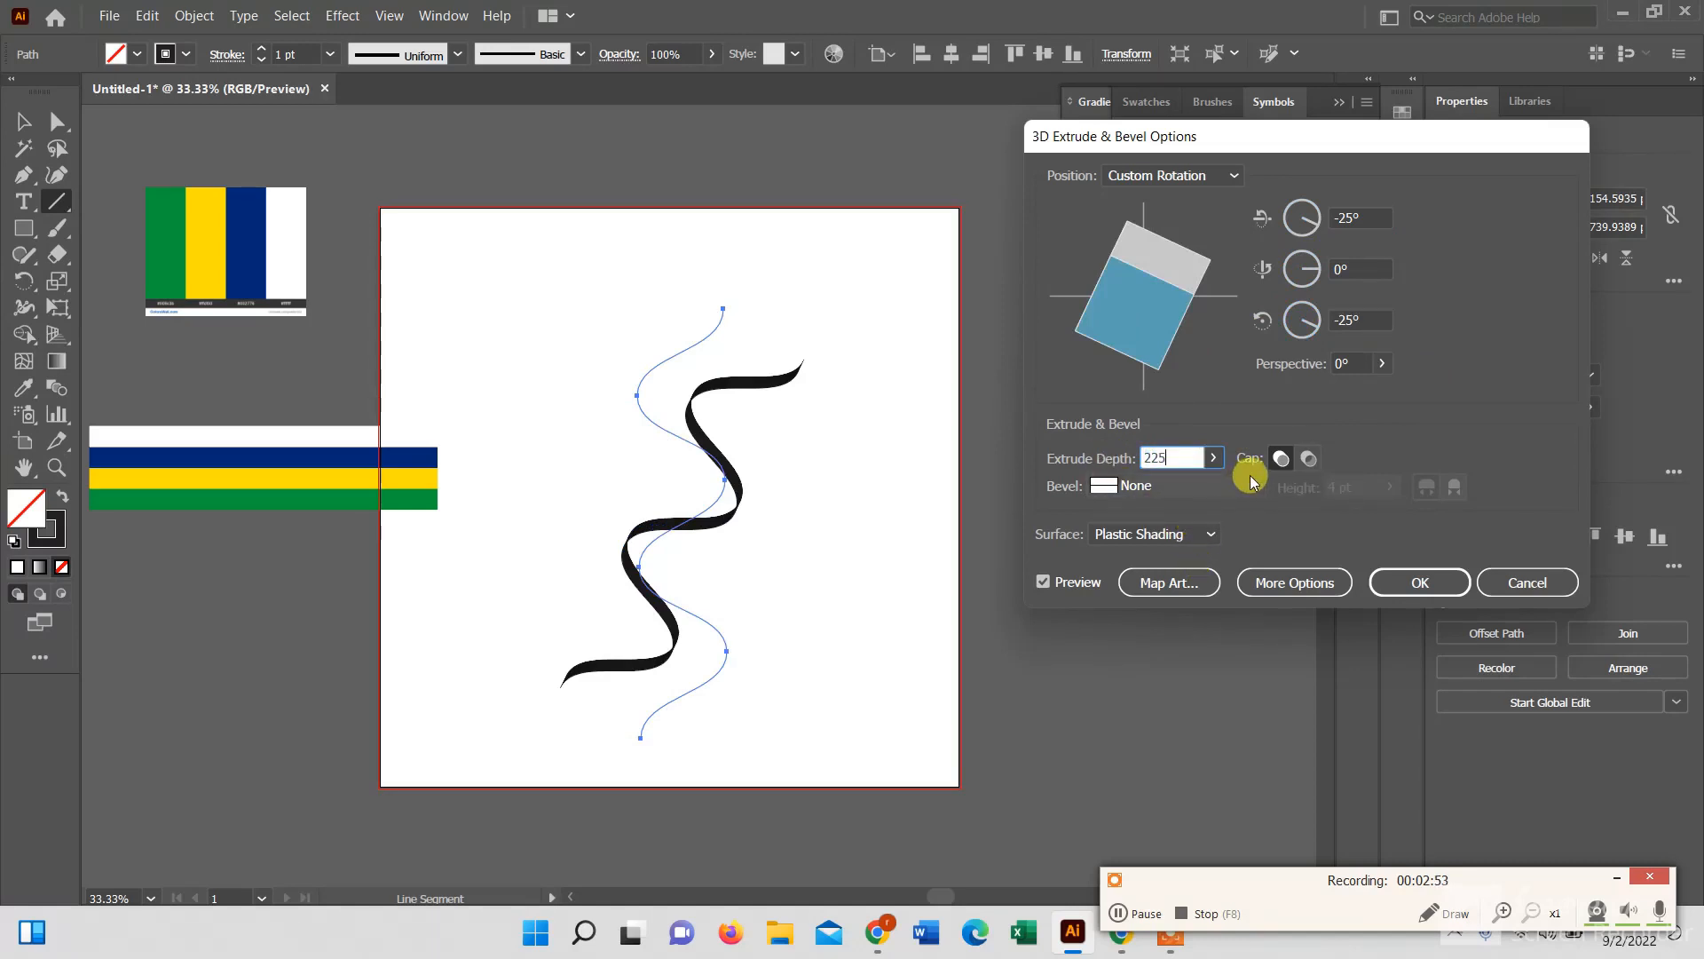
# Map New Symbol onto surface 3 of 4 of the extruded ribbon, scaled to fit, with the geometry made invisible.
pyautogui.click(1184, 584)
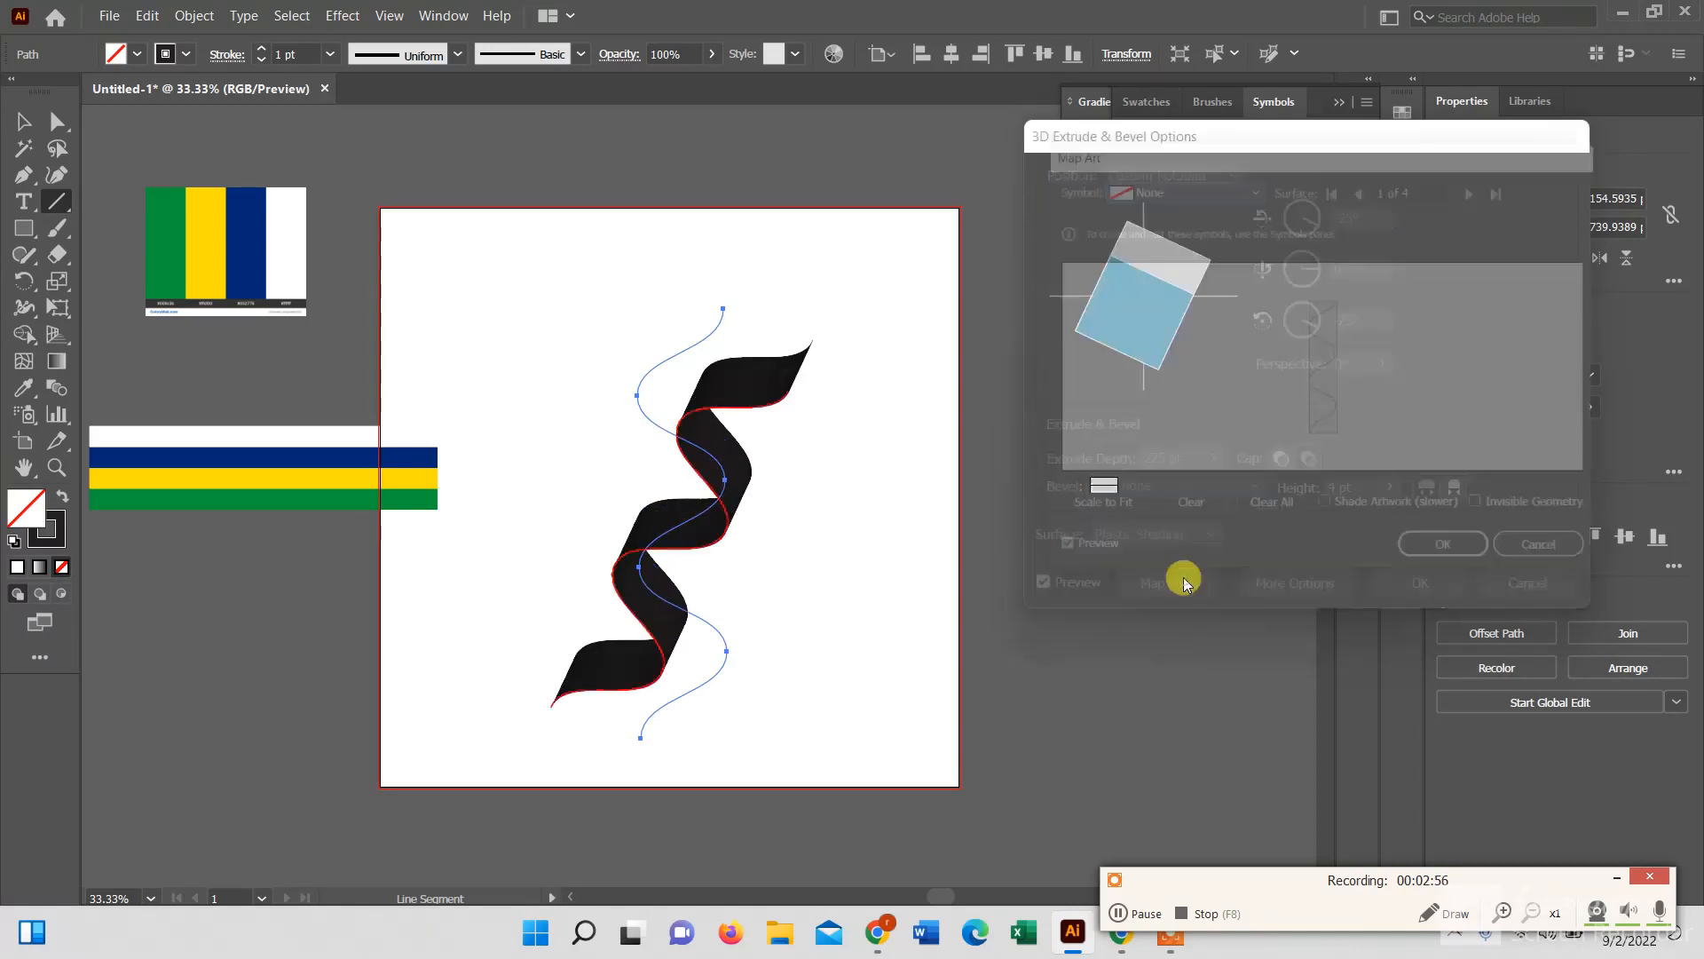
pyautogui.click(1497, 181)
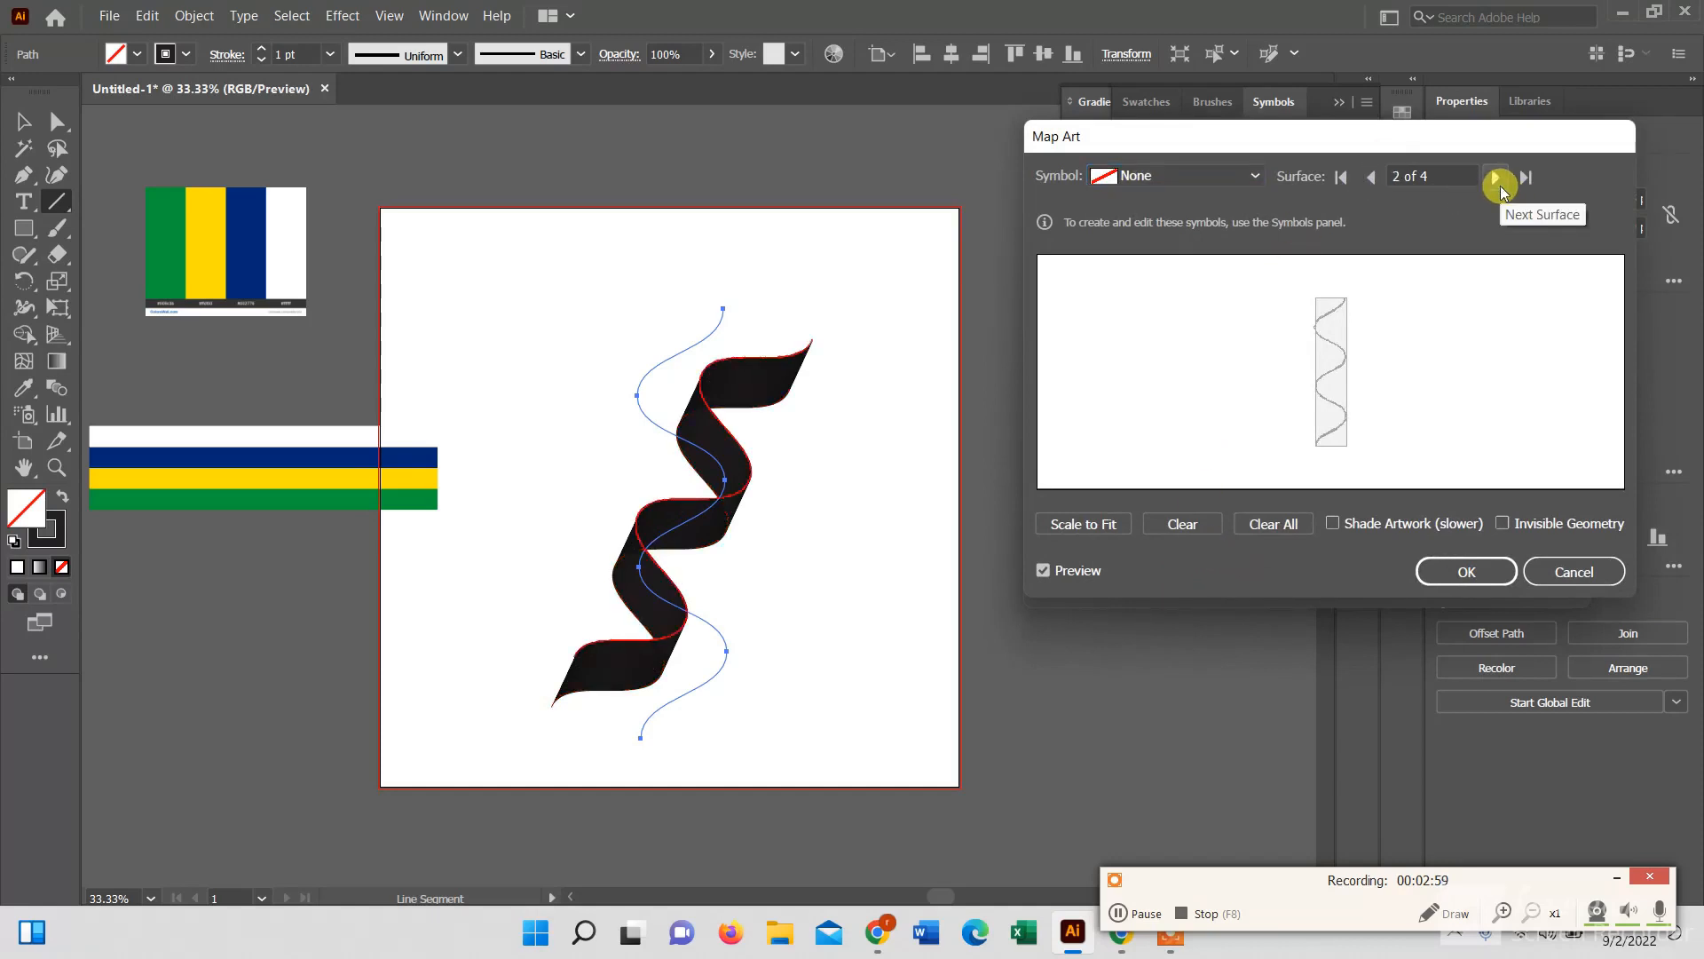
pyautogui.click(1497, 182)
pyautogui.click(1198, 177)
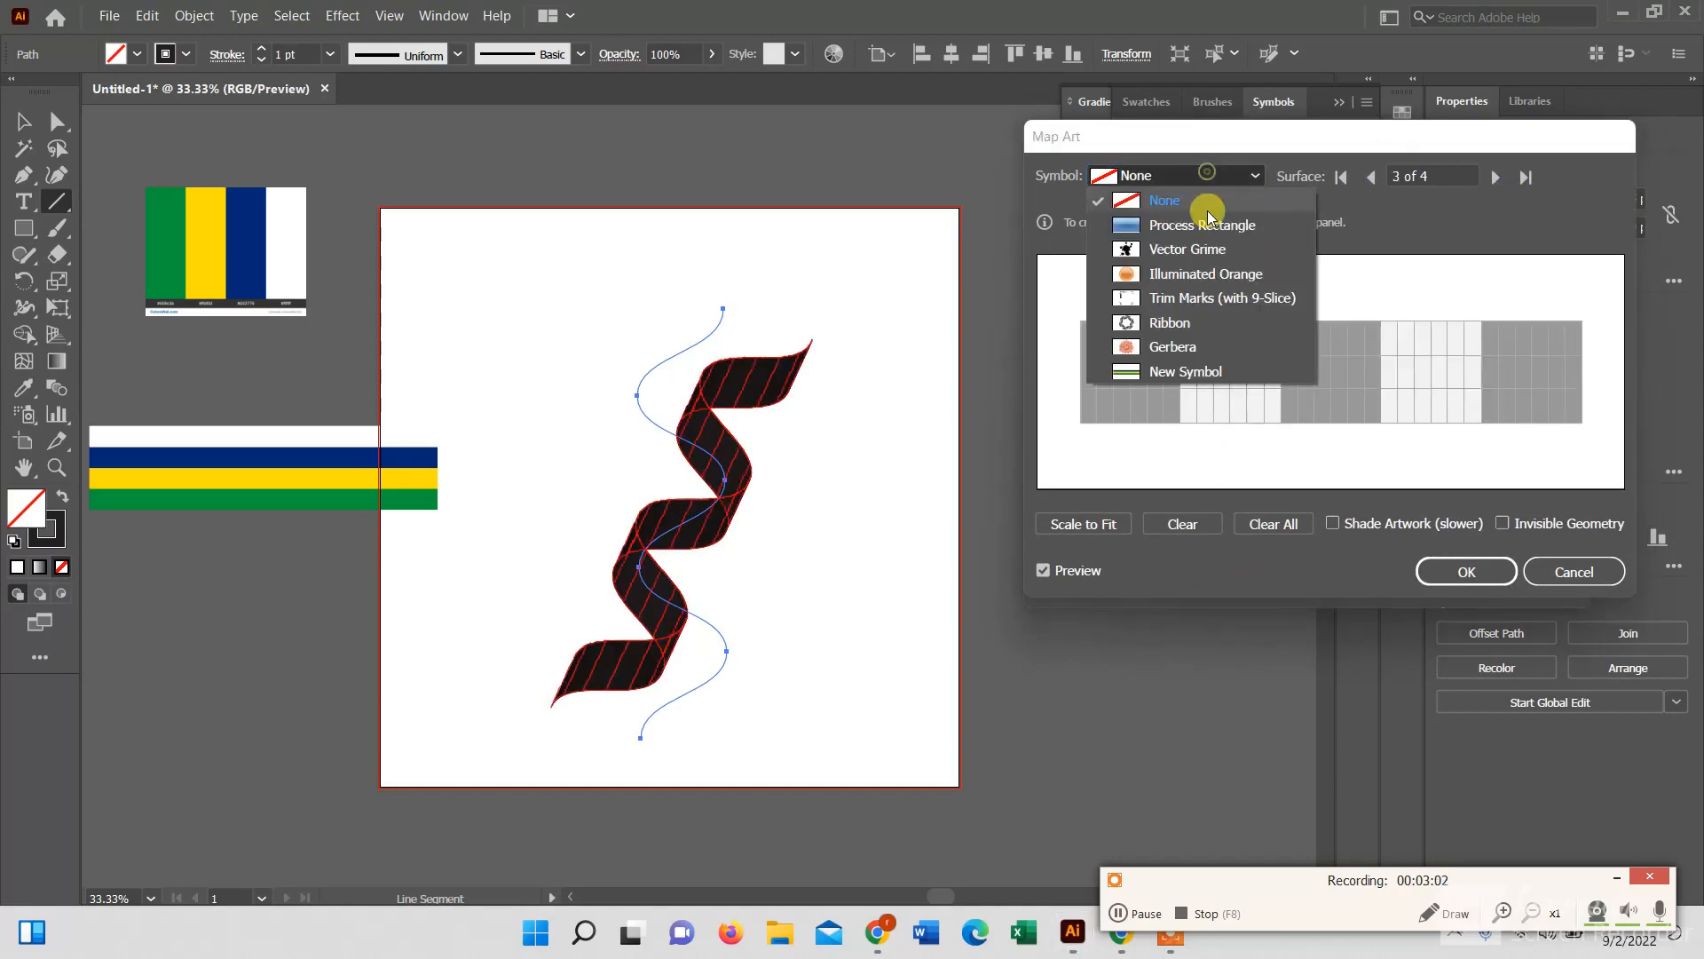
pyautogui.click(1190, 371)
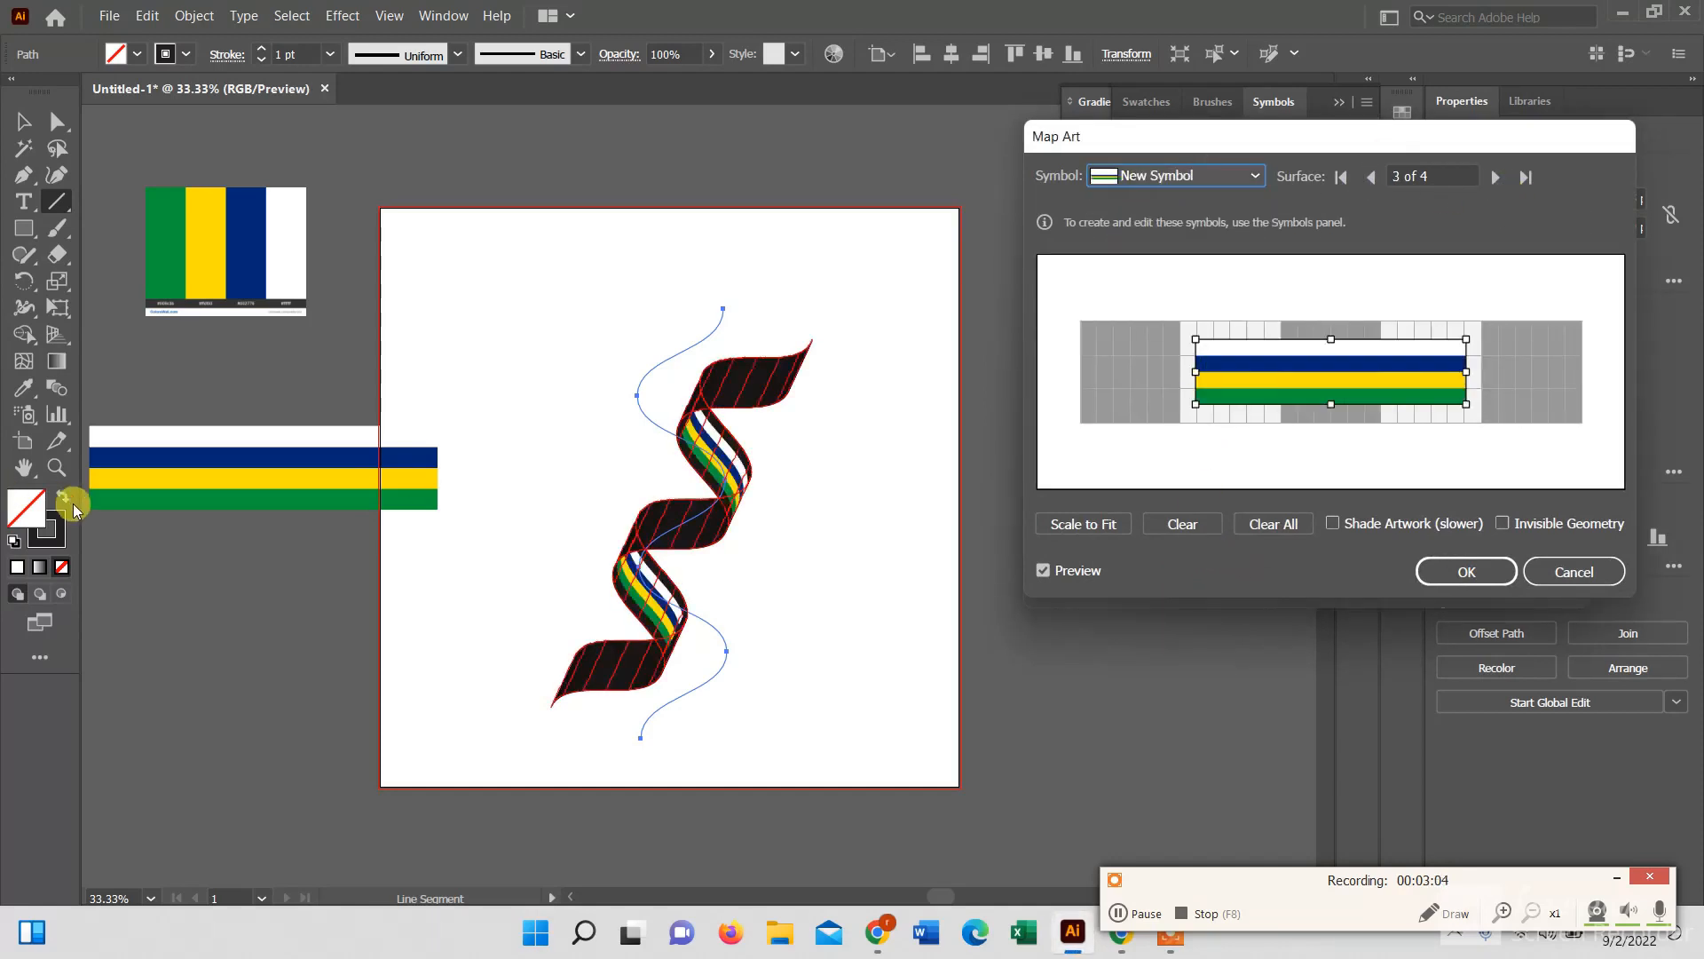
pyautogui.click(1061, 524)
pyautogui.click(1502, 524)
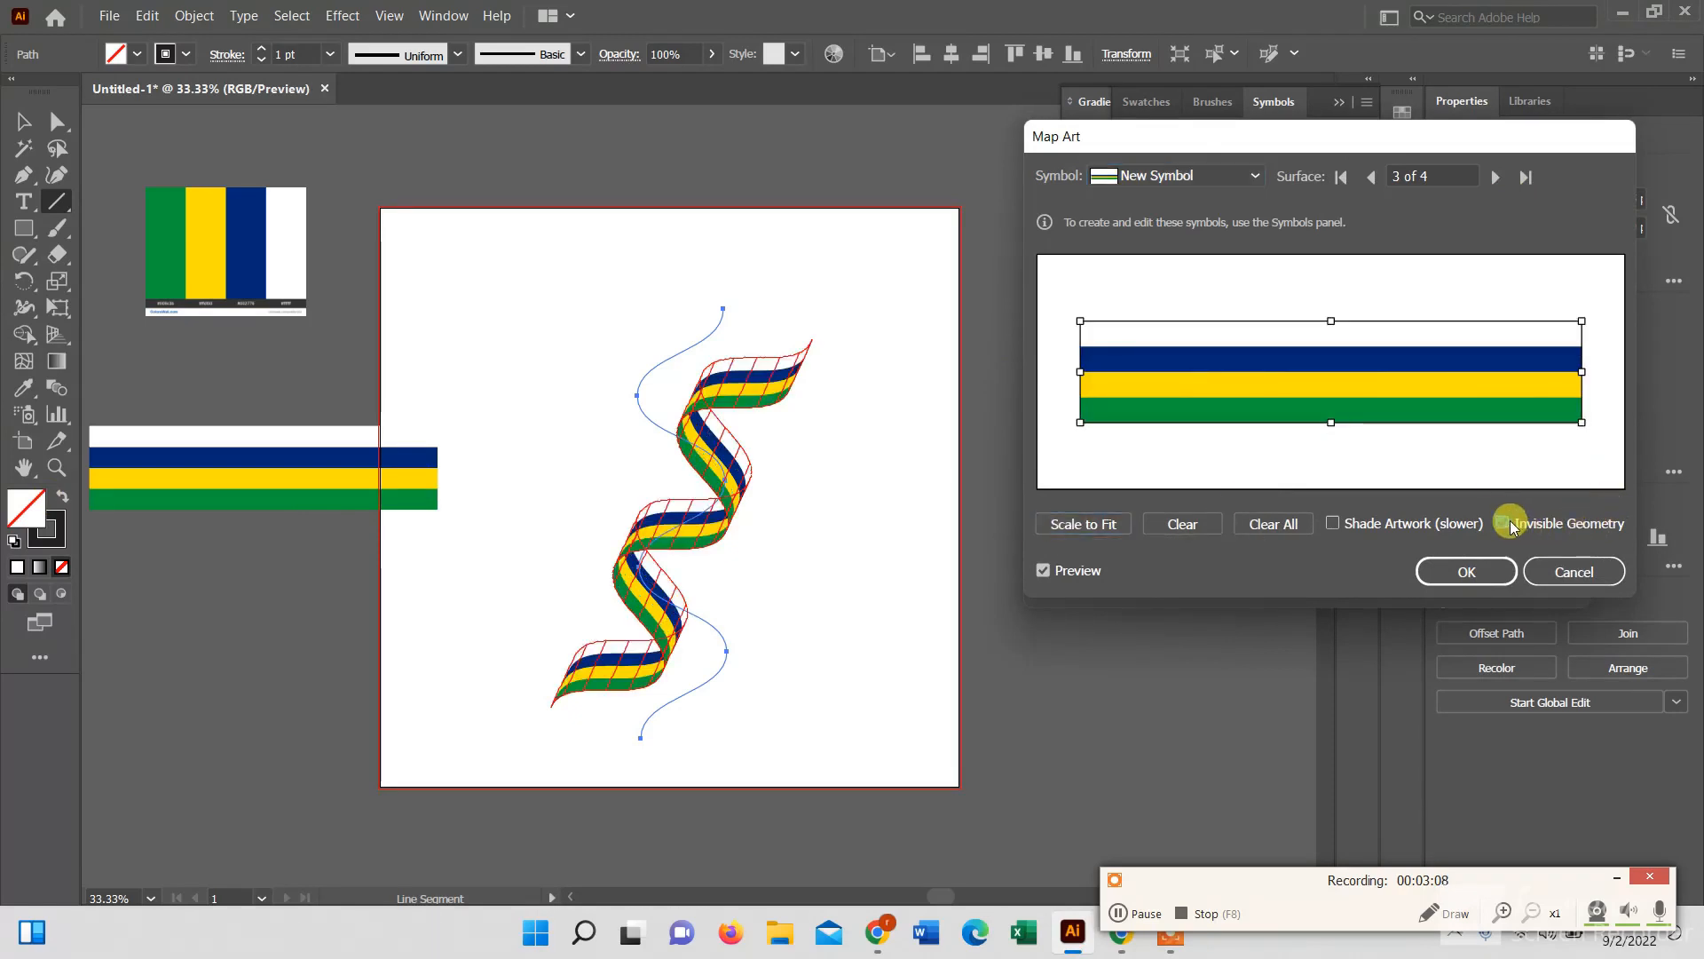
pyautogui.click(1466, 571)
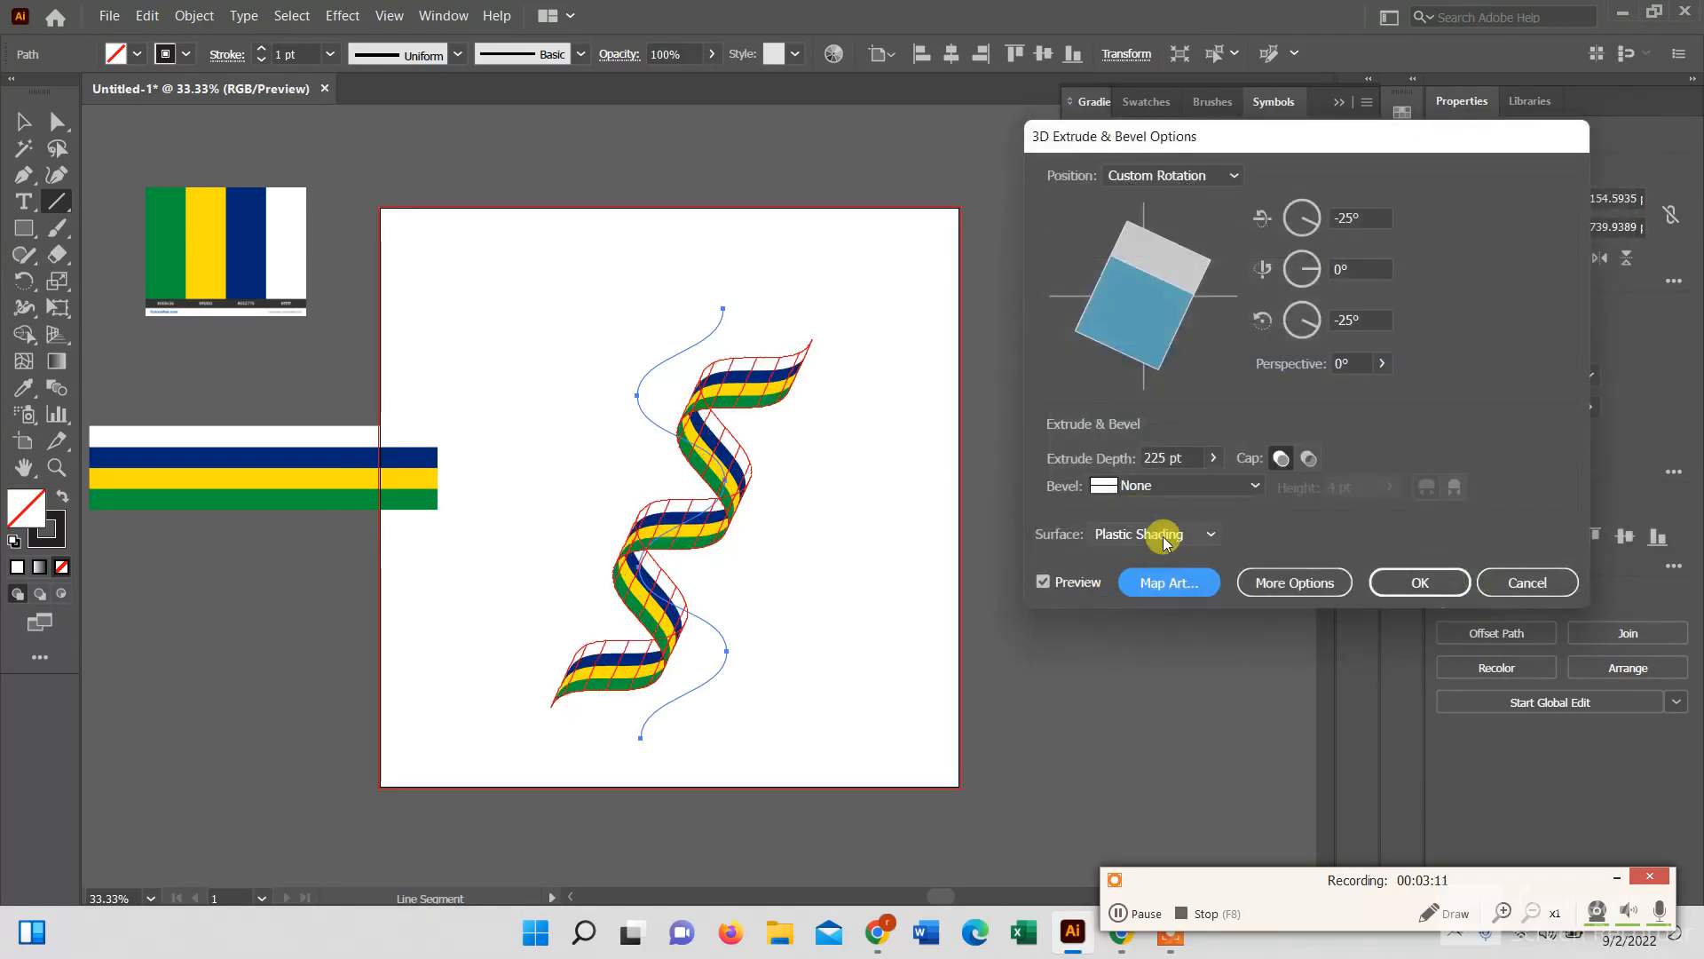
# Set the ribbon's surface to No Shading, apply the 3D effect, and expand the ribbon's appearance.
pyautogui.click(1156, 534)
pyautogui.click(1144, 584)
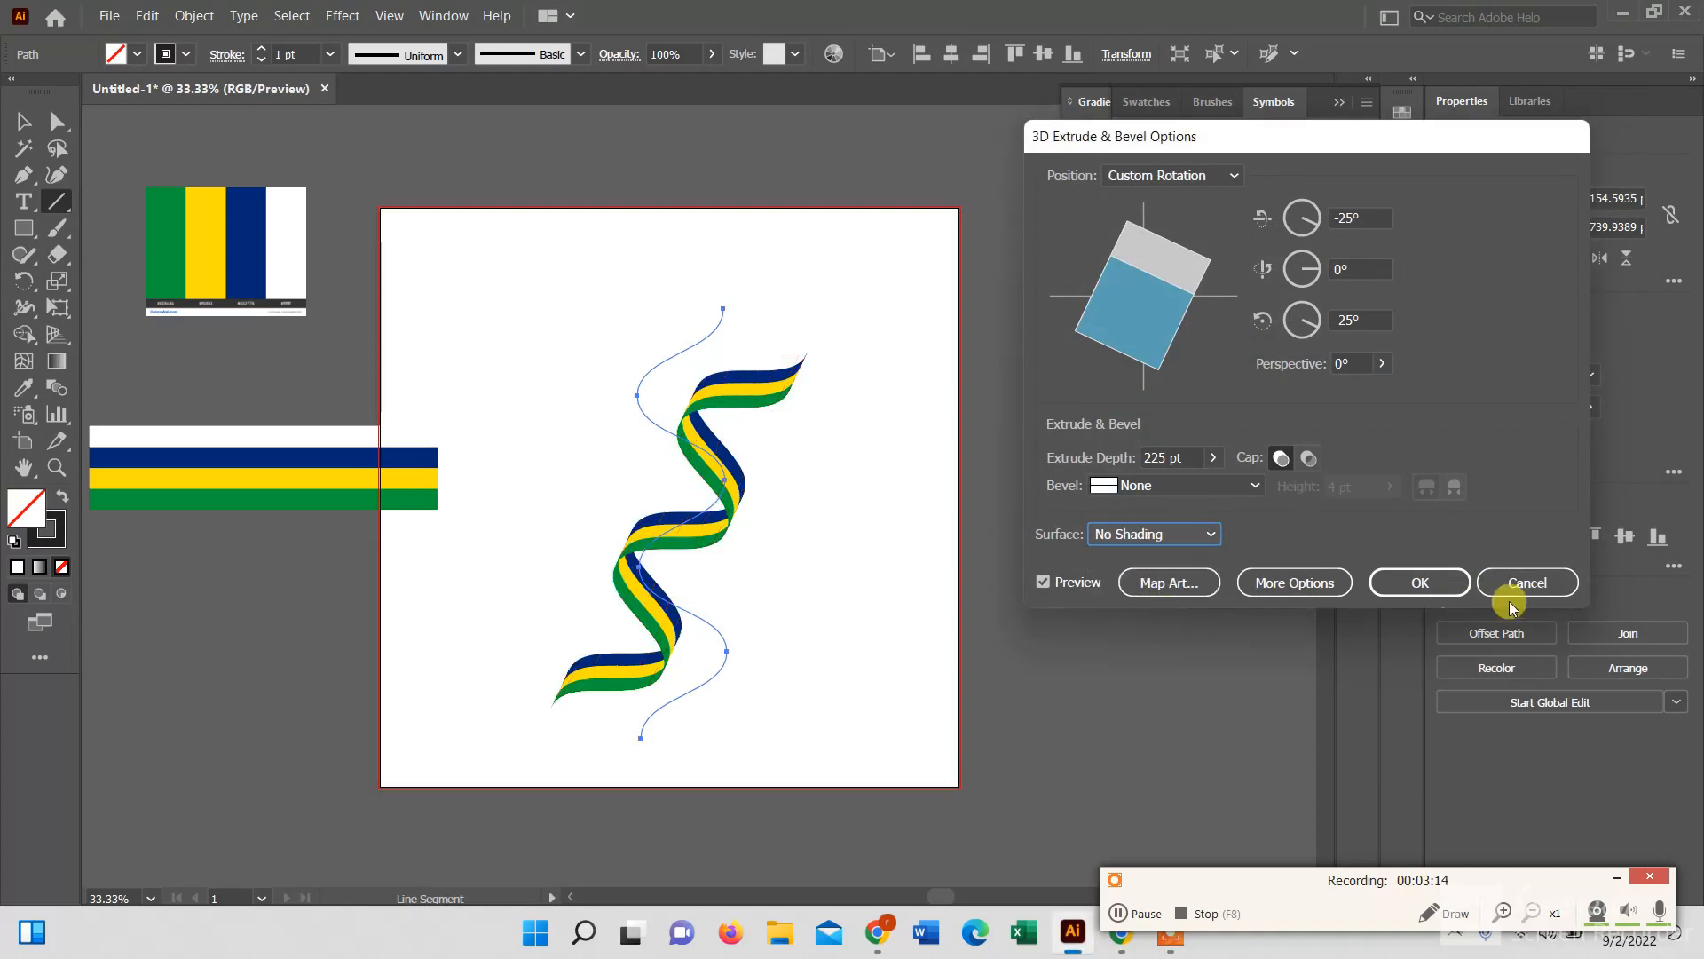
pyautogui.click(1418, 583)
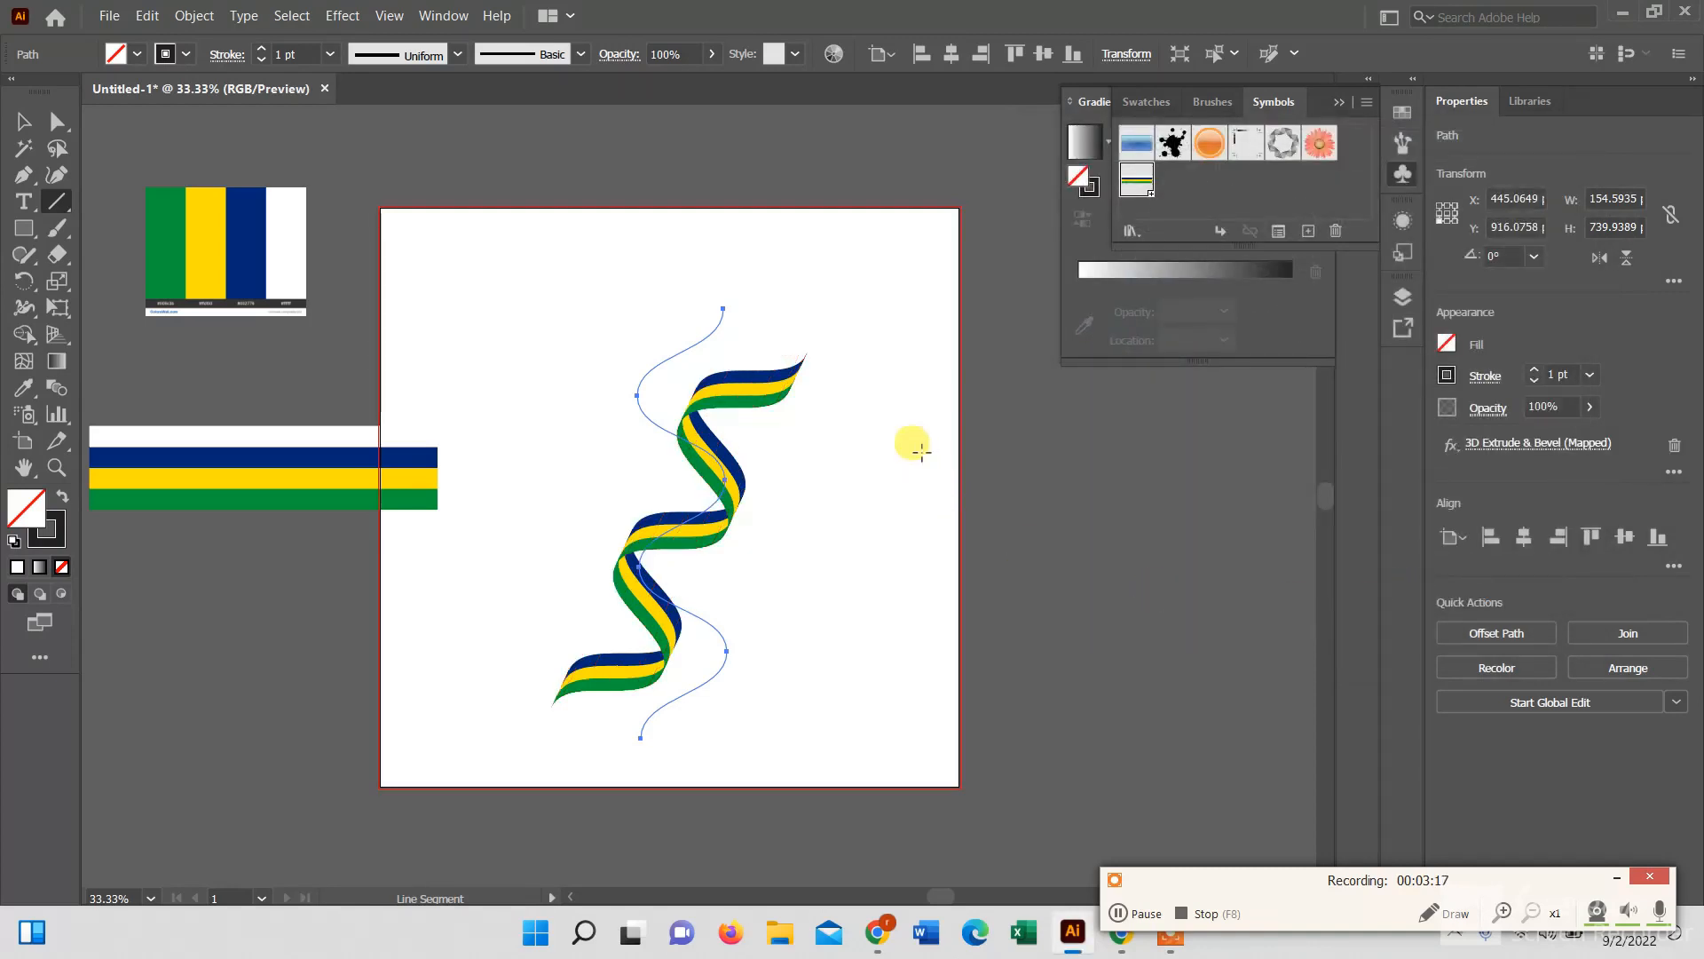
pyautogui.click(194, 15)
pyautogui.click(271, 290)
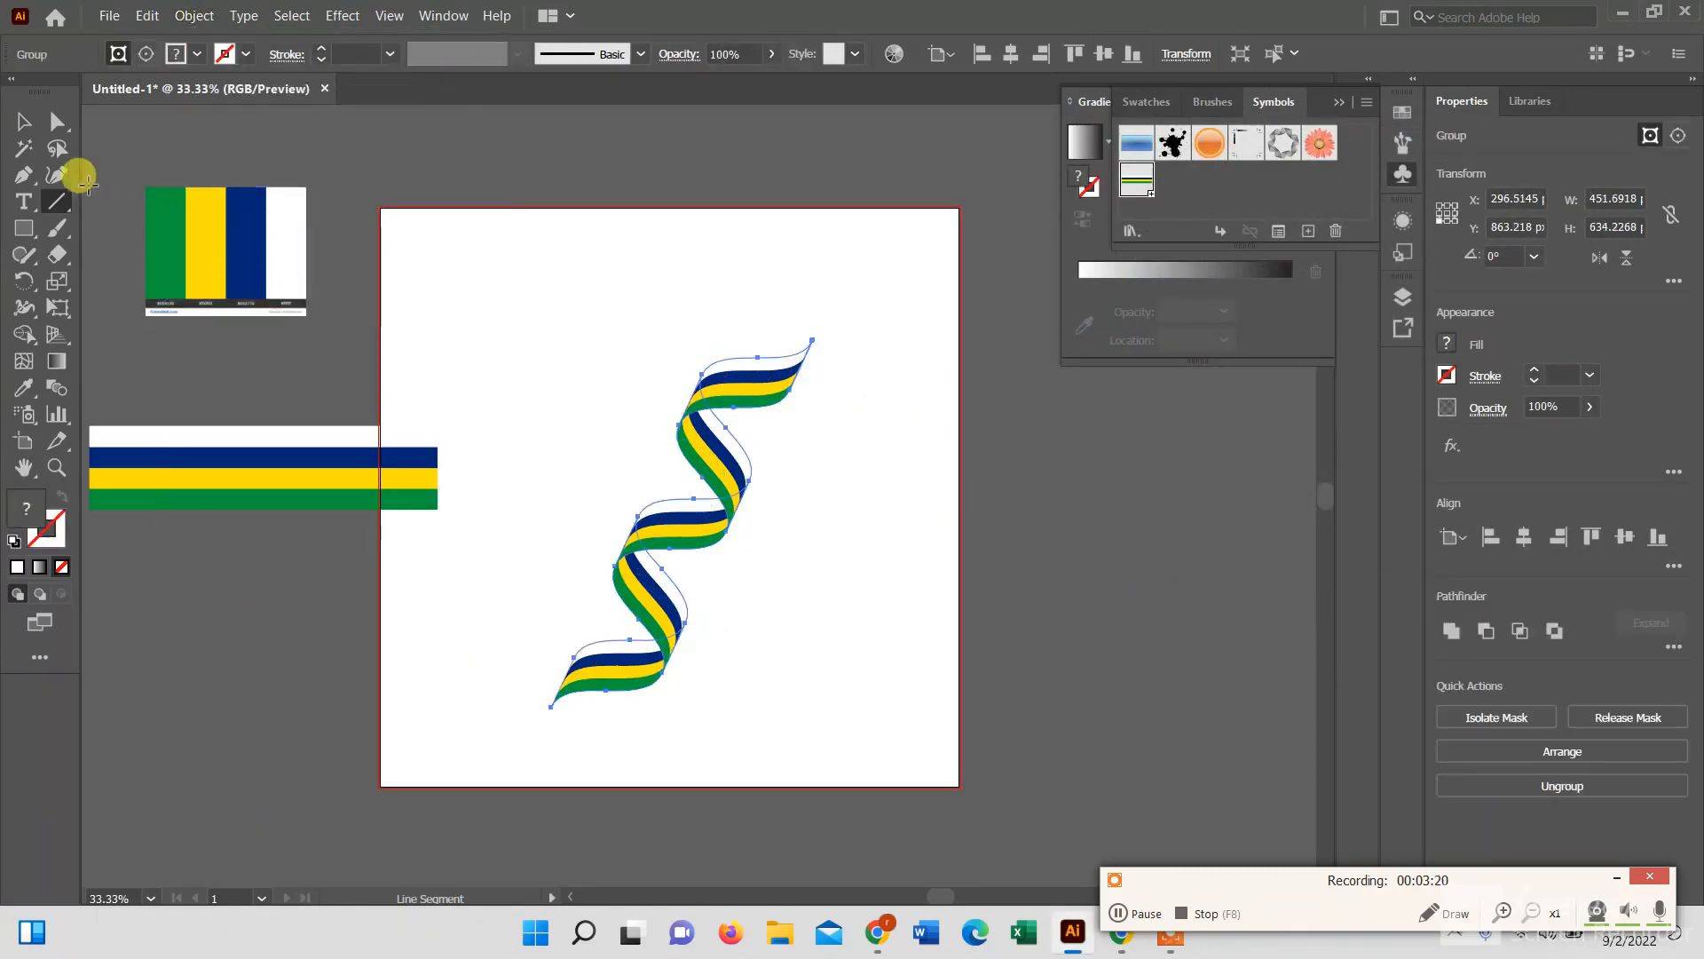
# Rotate the expanded ribbon to about 89° so that it descends diagonally across the middle of the artboard.
pyautogui.click(23, 122)
pyautogui.moveTo(822, 329); pyautogui.dragTo(493, 401)
pyautogui.moveTo(868, 641); pyautogui.dragTo(870, 644)
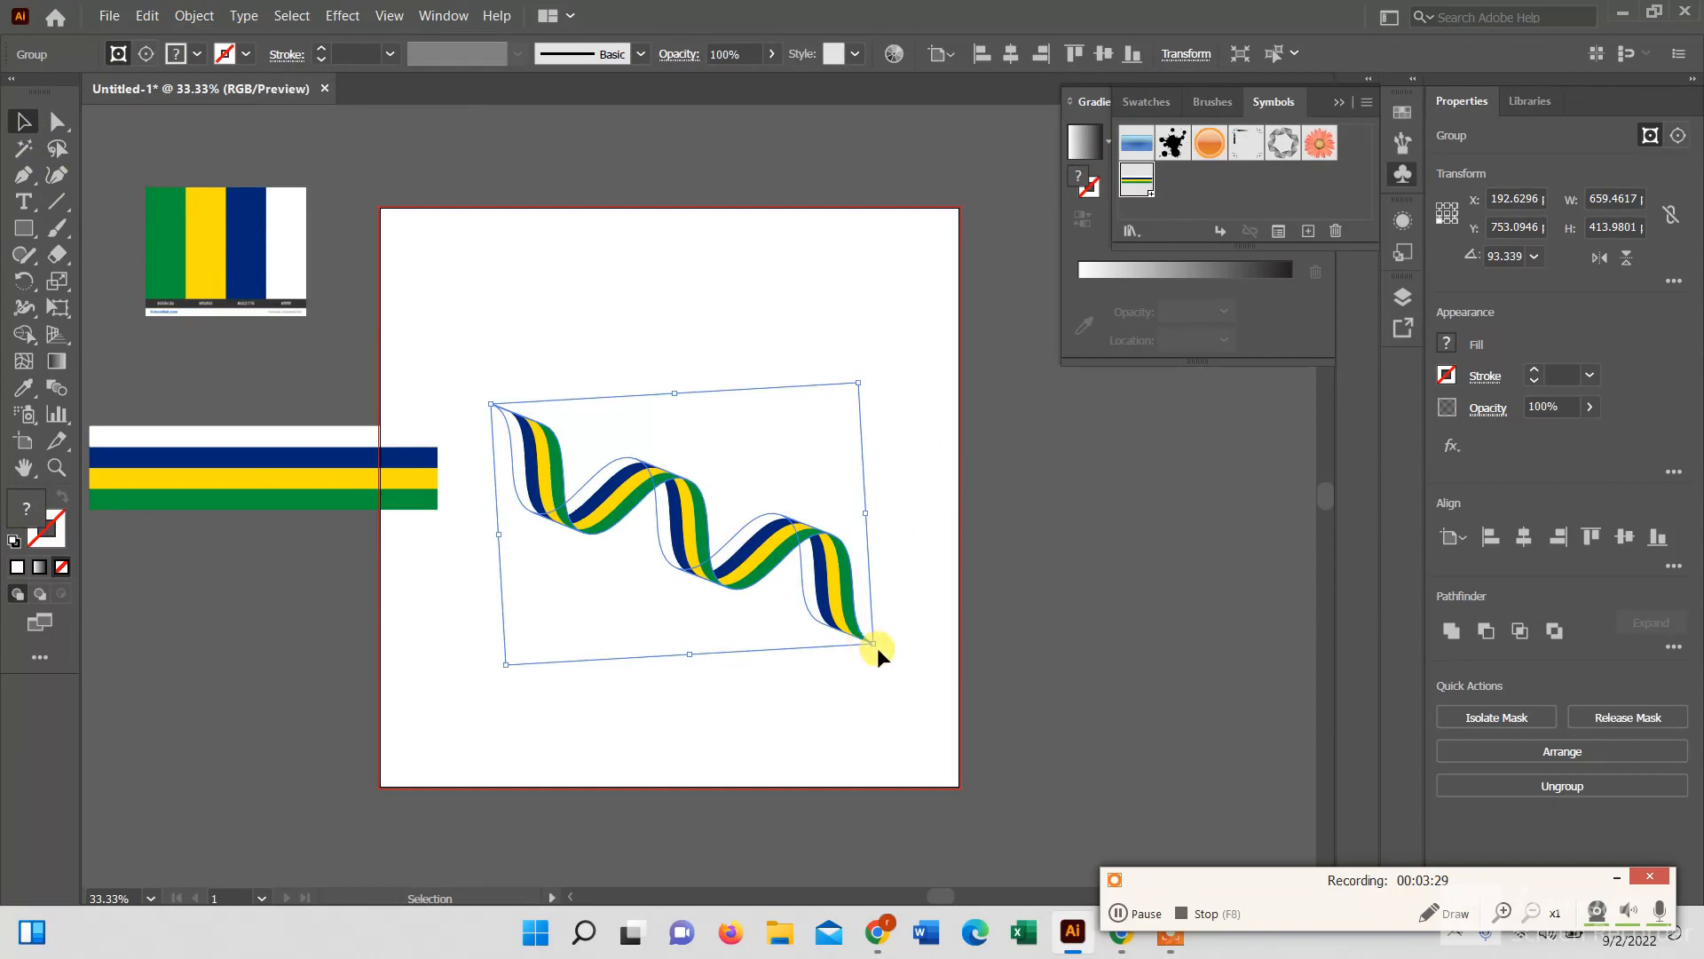
pyautogui.click(884, 647)
pyautogui.click(836, 610)
pyautogui.moveTo(877, 643); pyautogui.dragTo(864, 659)
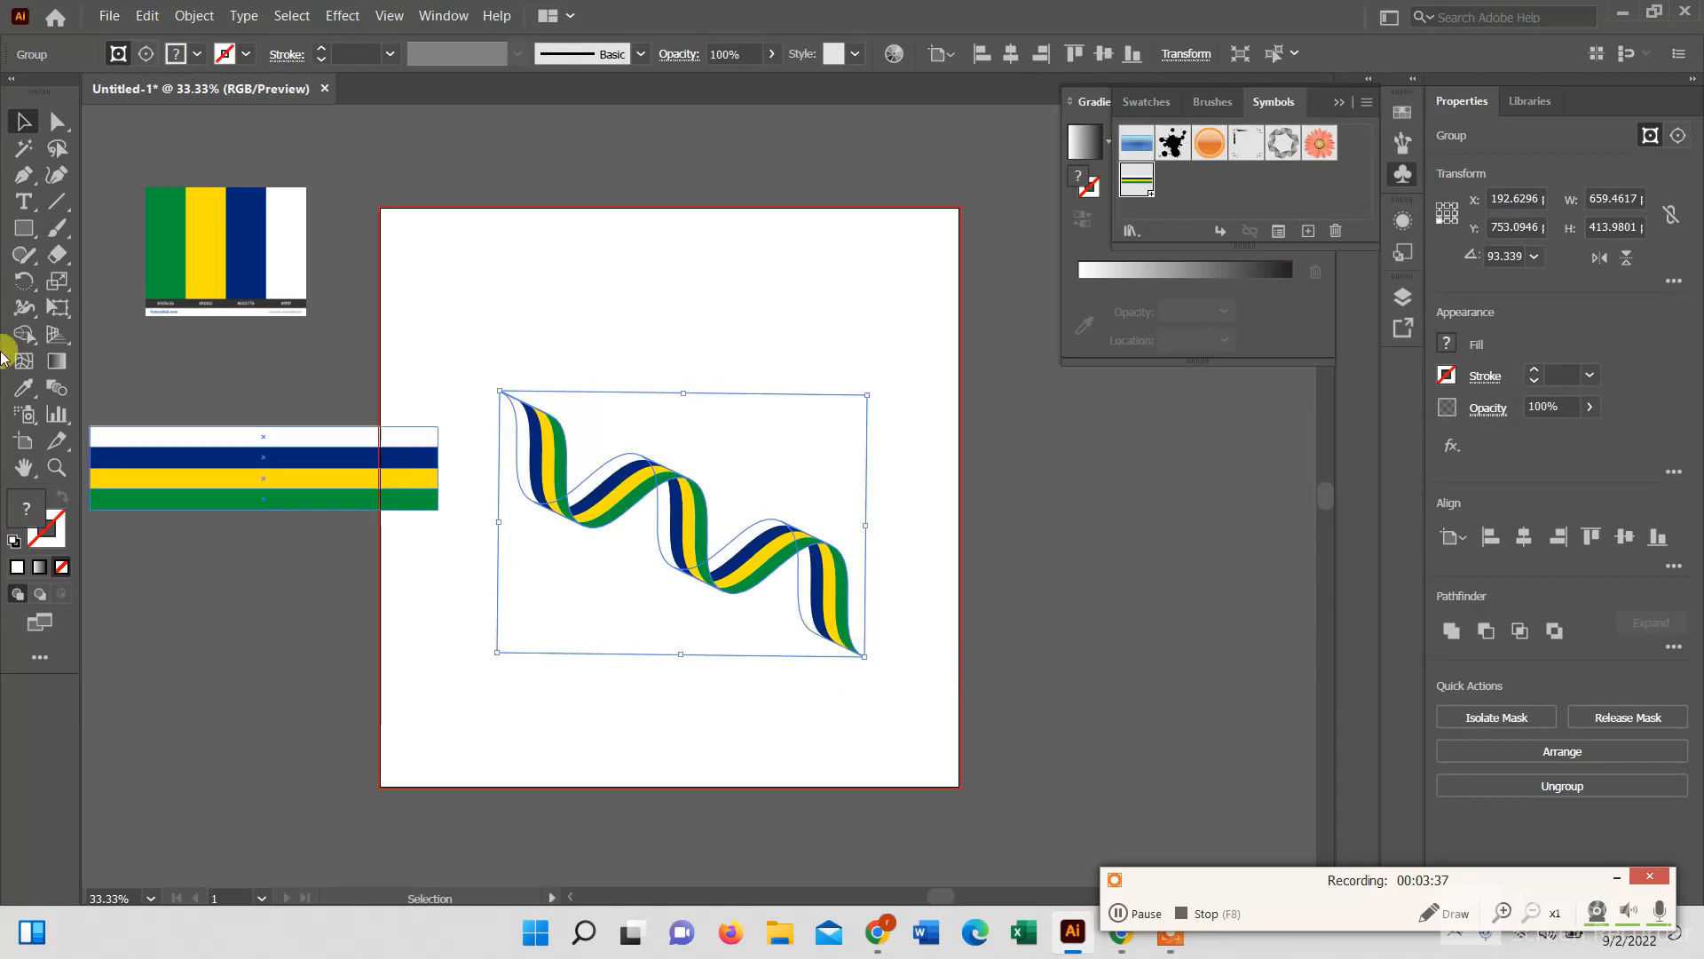
# Create a 1000 × 1000 px rectangle as a background for the ribbon.
pyautogui.click(21, 229)
pyautogui.click(859, 350)
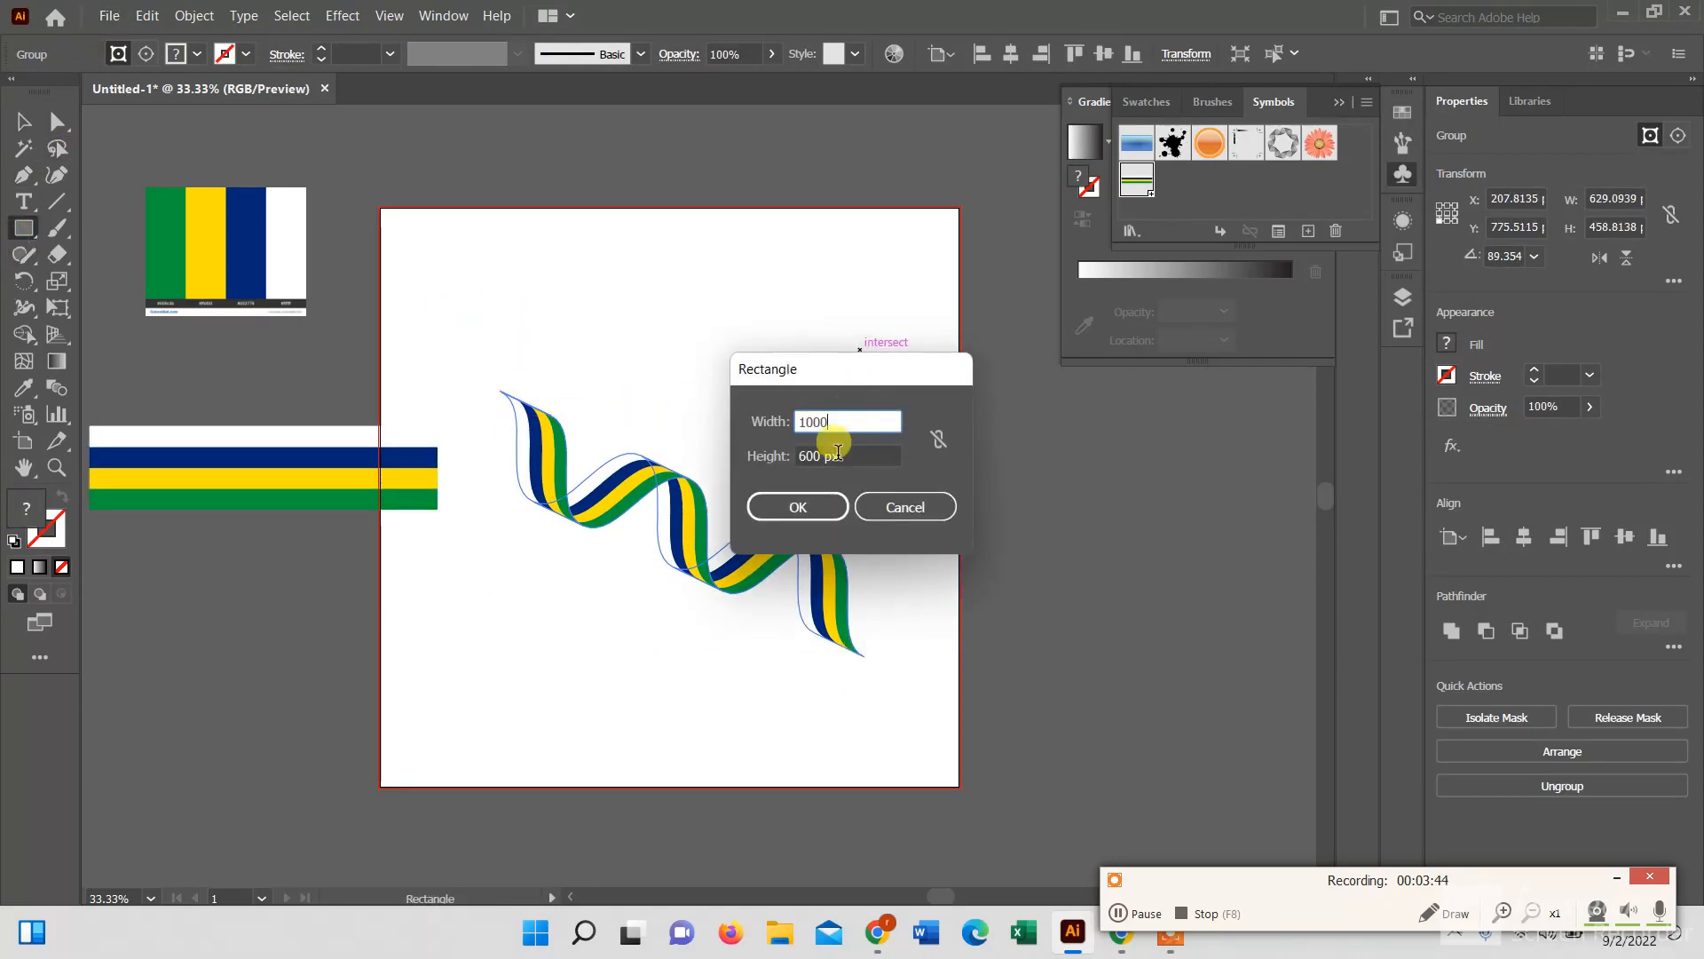
pyautogui.write('1000')
pyautogui.moveTo(826, 454); pyautogui.dragTo(785, 454)
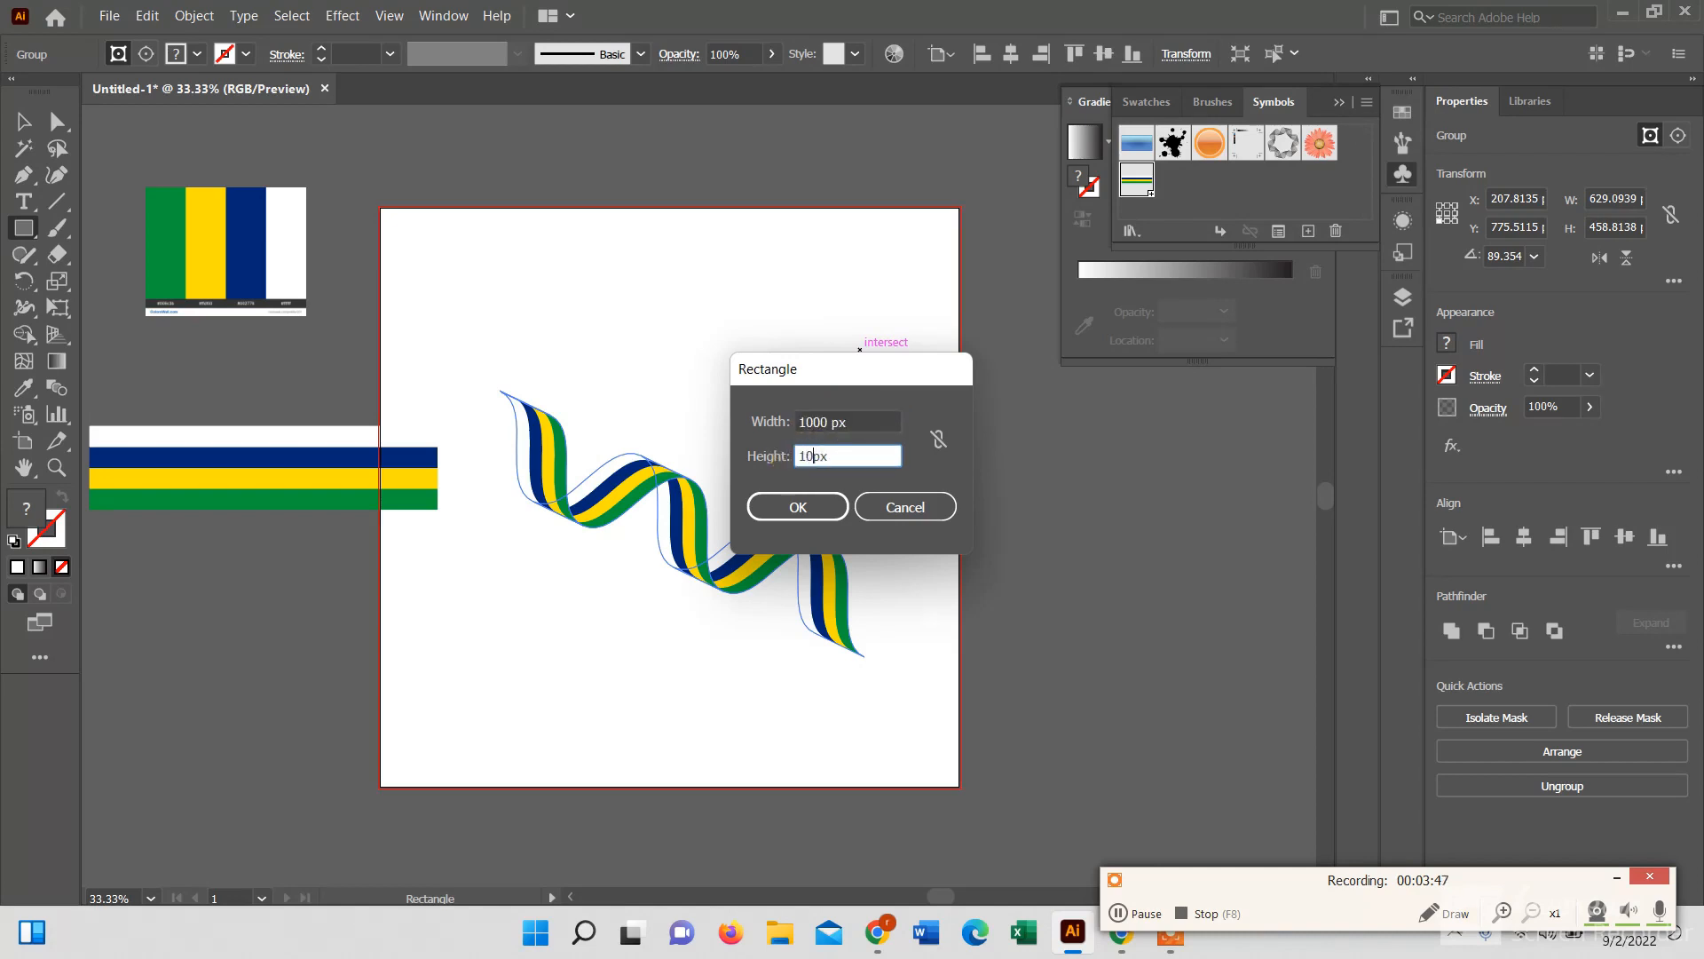
pyautogui.click(797, 506)
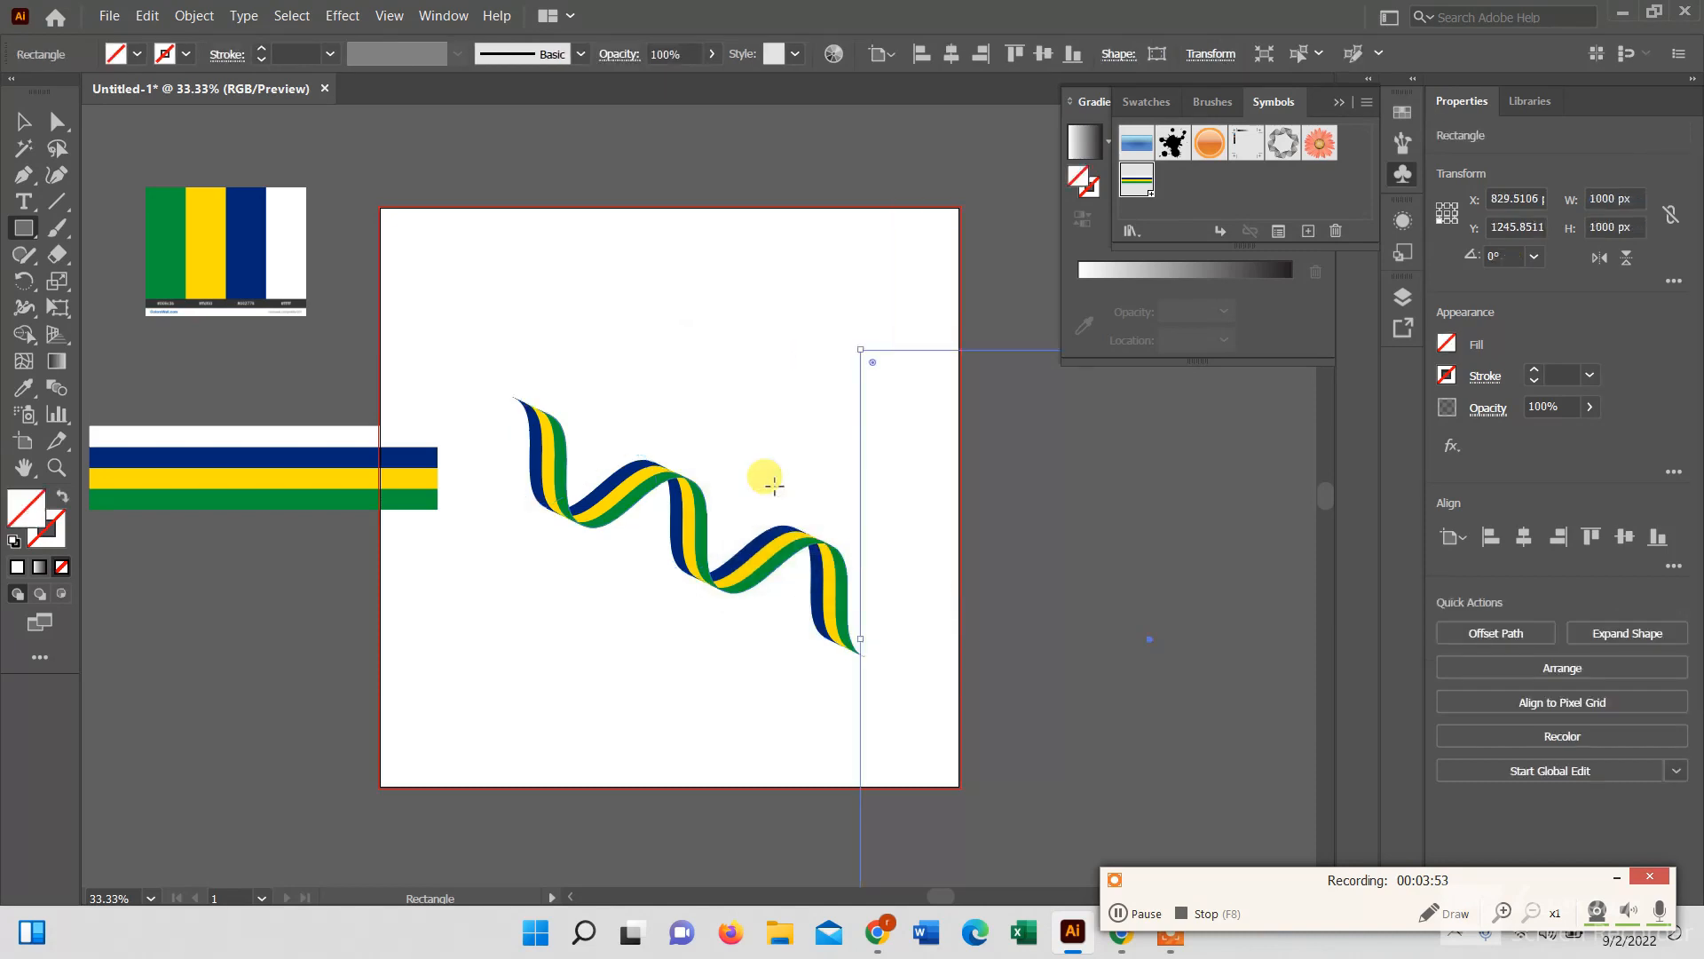
# Fill the square with green and align it to the artboard's horizontal centre and top edge.
pyautogui.click(139, 53)
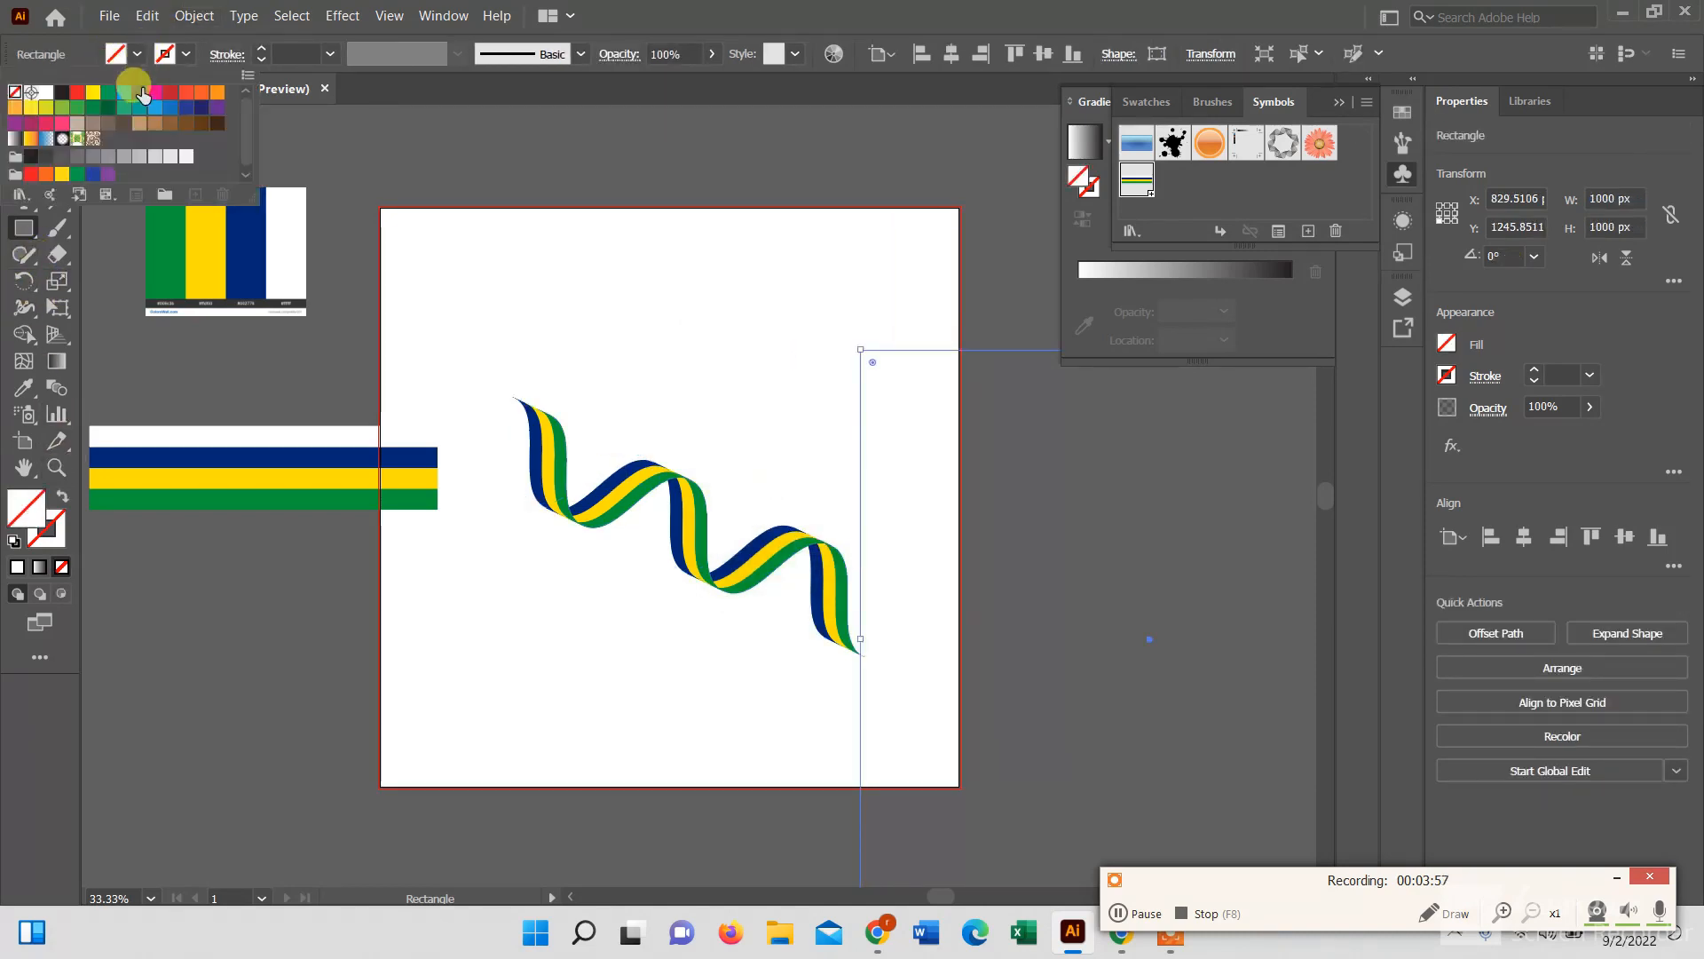
pyautogui.click(125, 156)
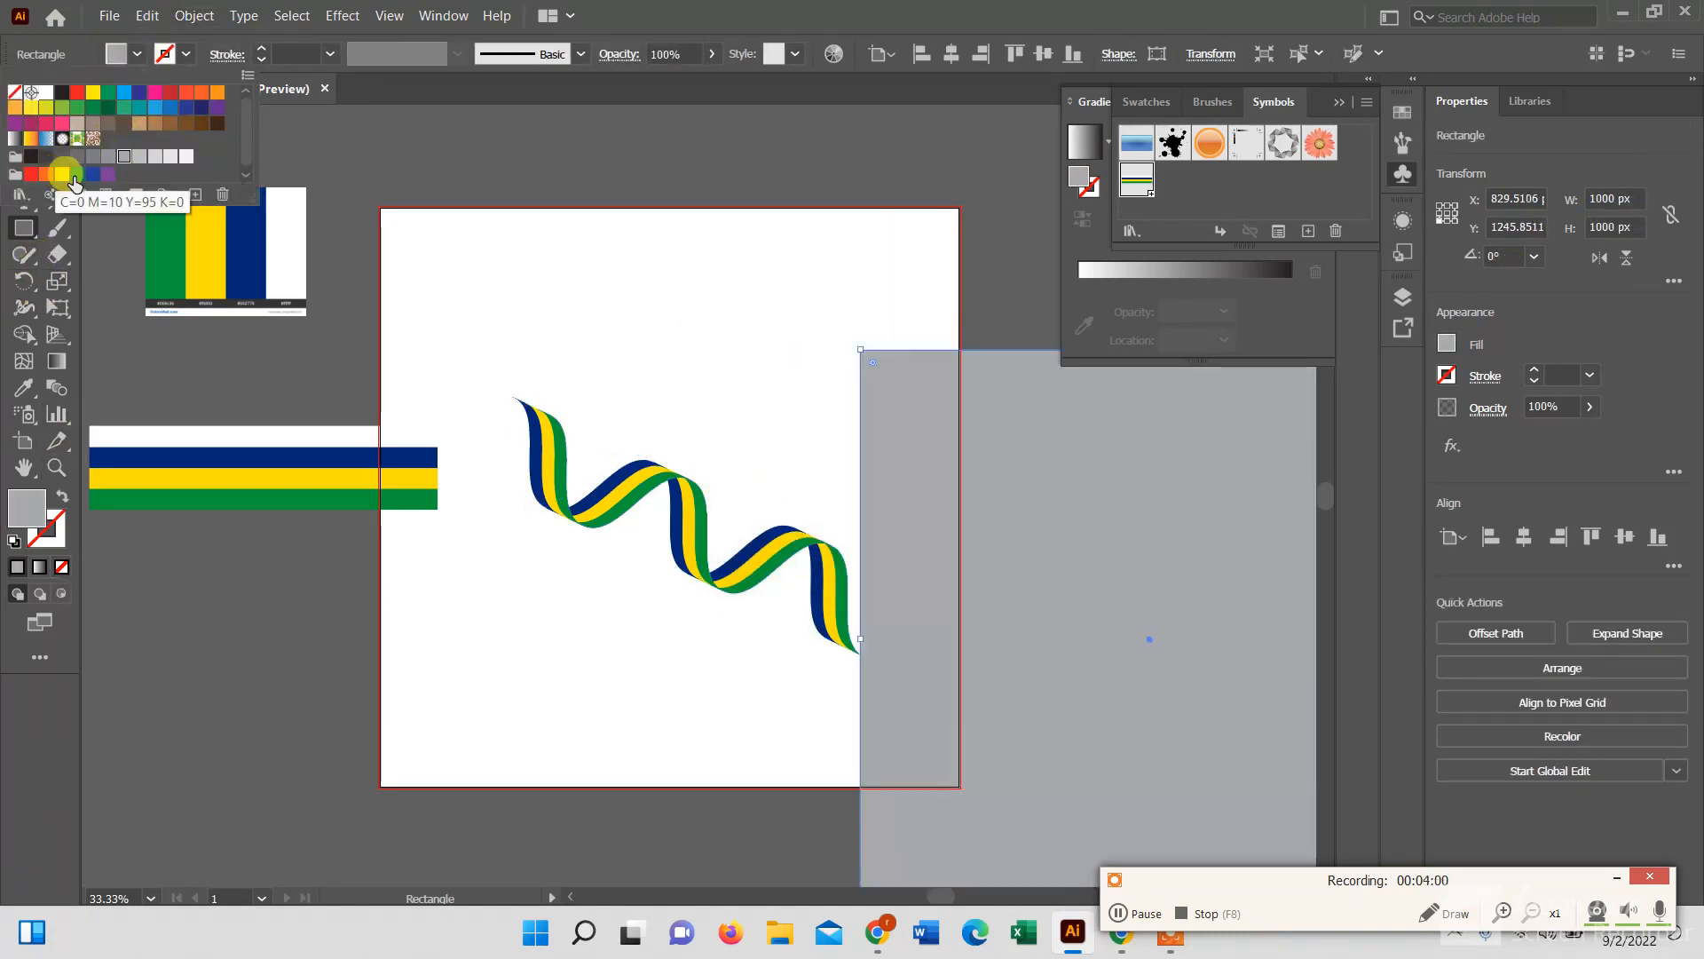
pyautogui.click(77, 174)
pyautogui.click(950, 59)
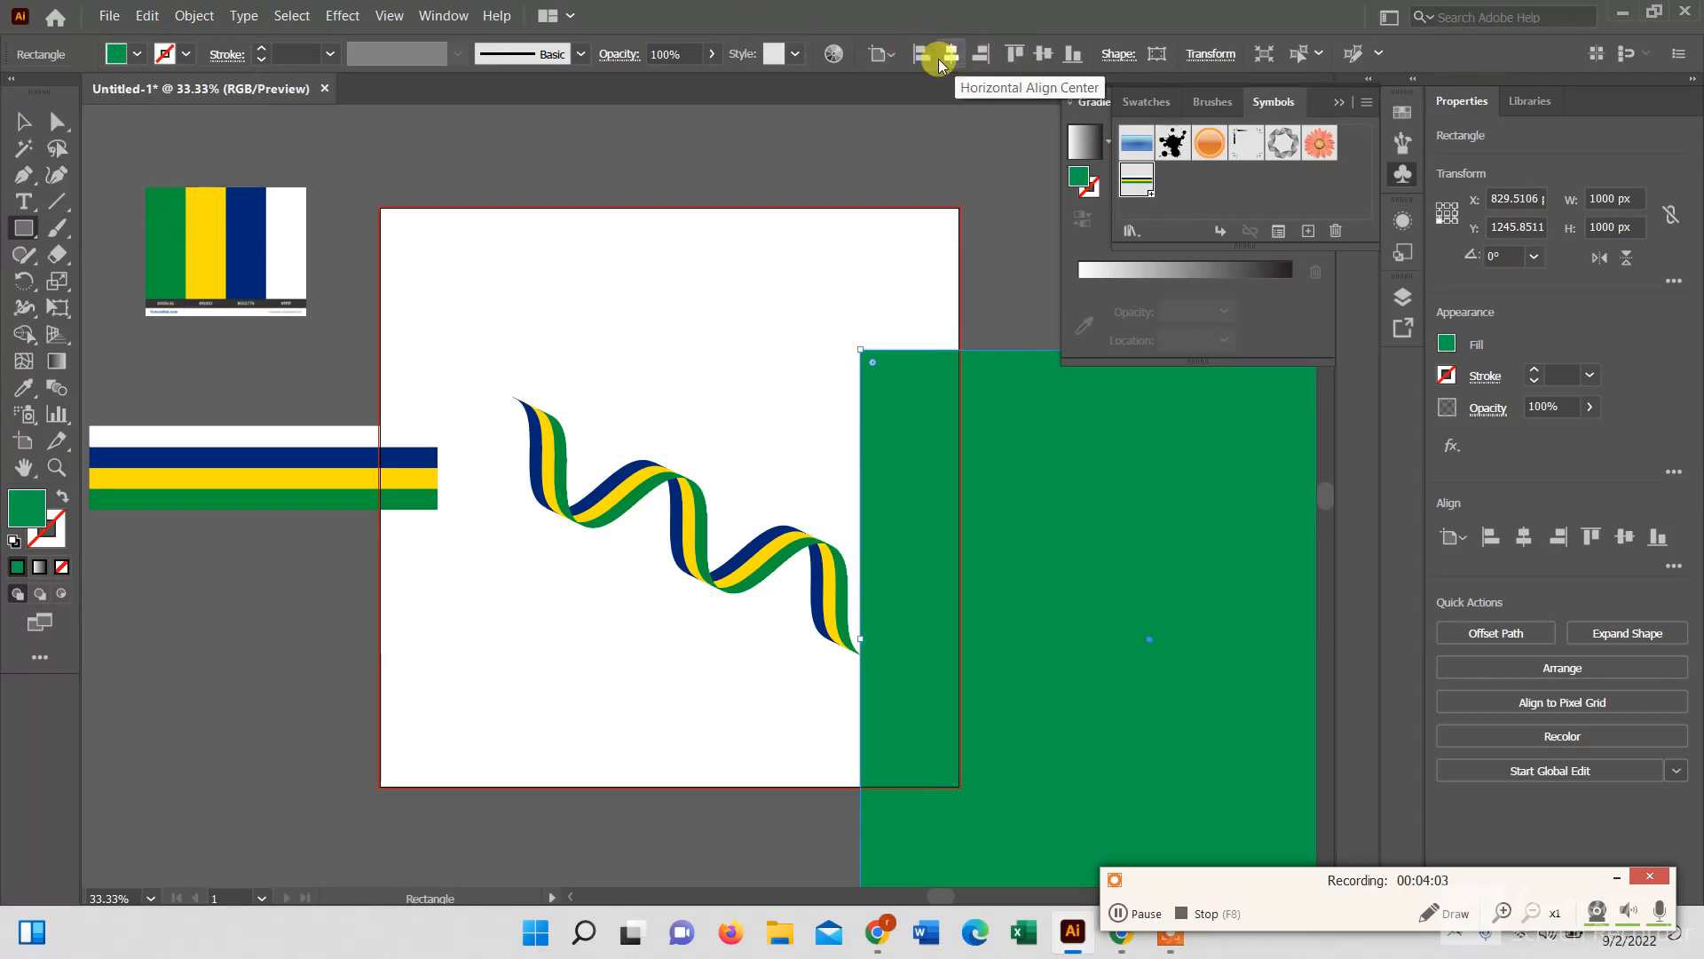
pyautogui.click(1016, 53)
# Send the green background square behind all other artwork.
pyautogui.click(24, 121)
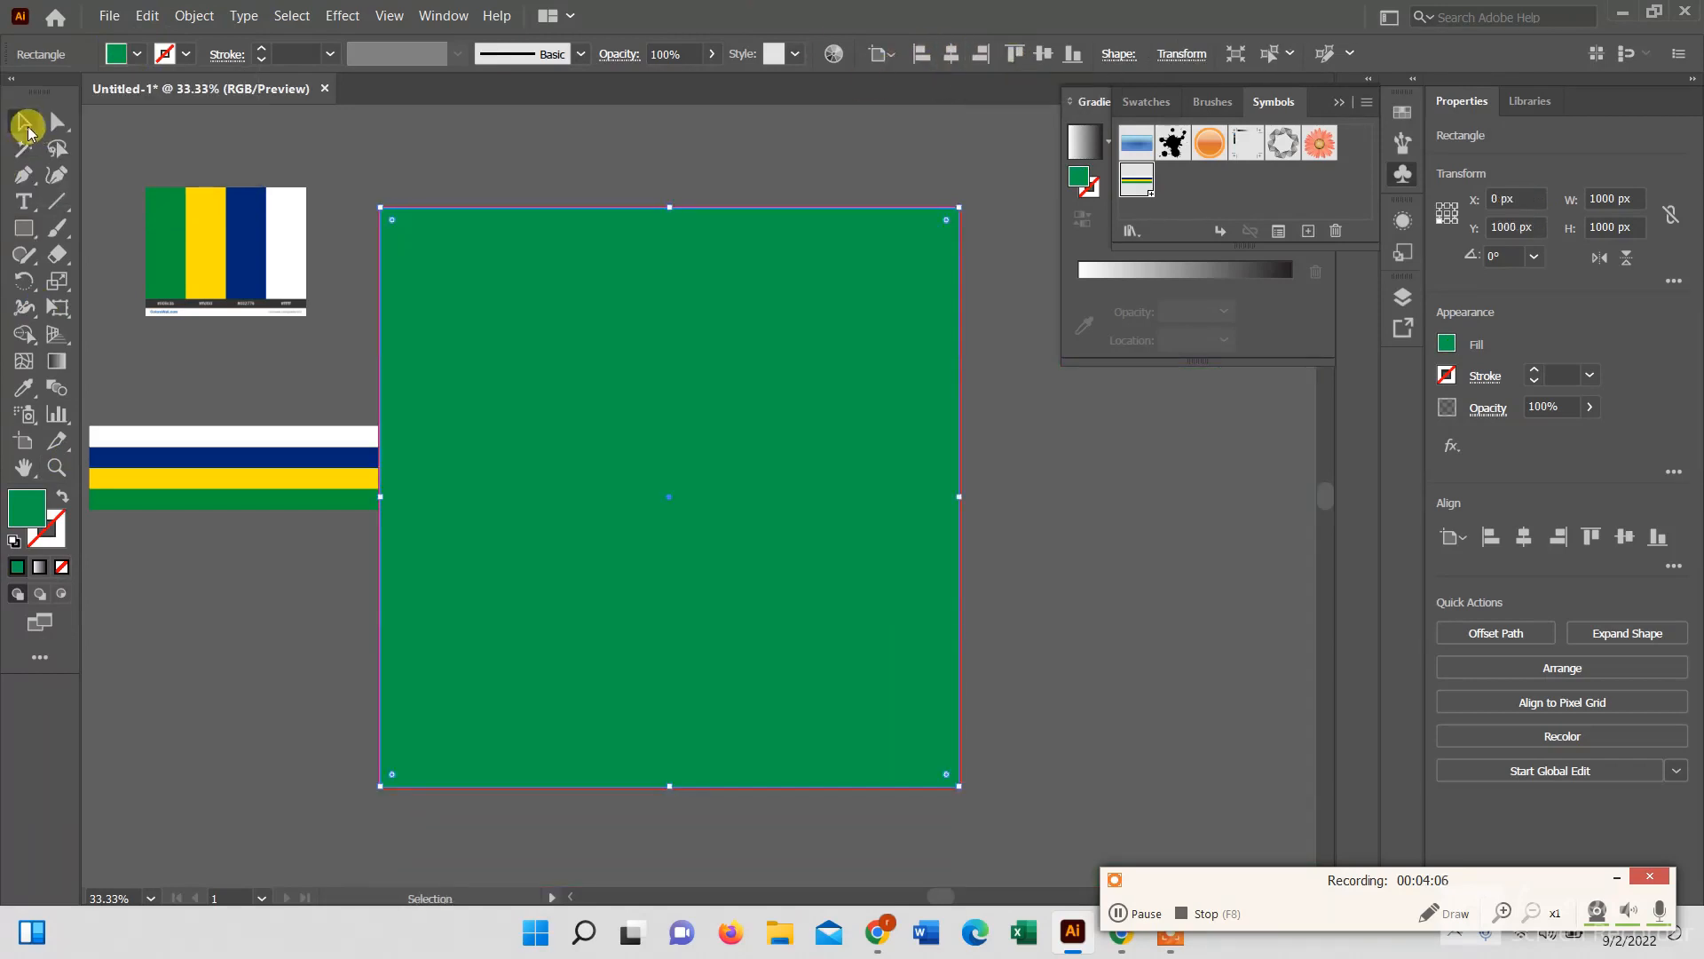
pyautogui.rightClick(768, 357)
pyautogui.moveTo(923, 753)
pyautogui.click(1181, 845)
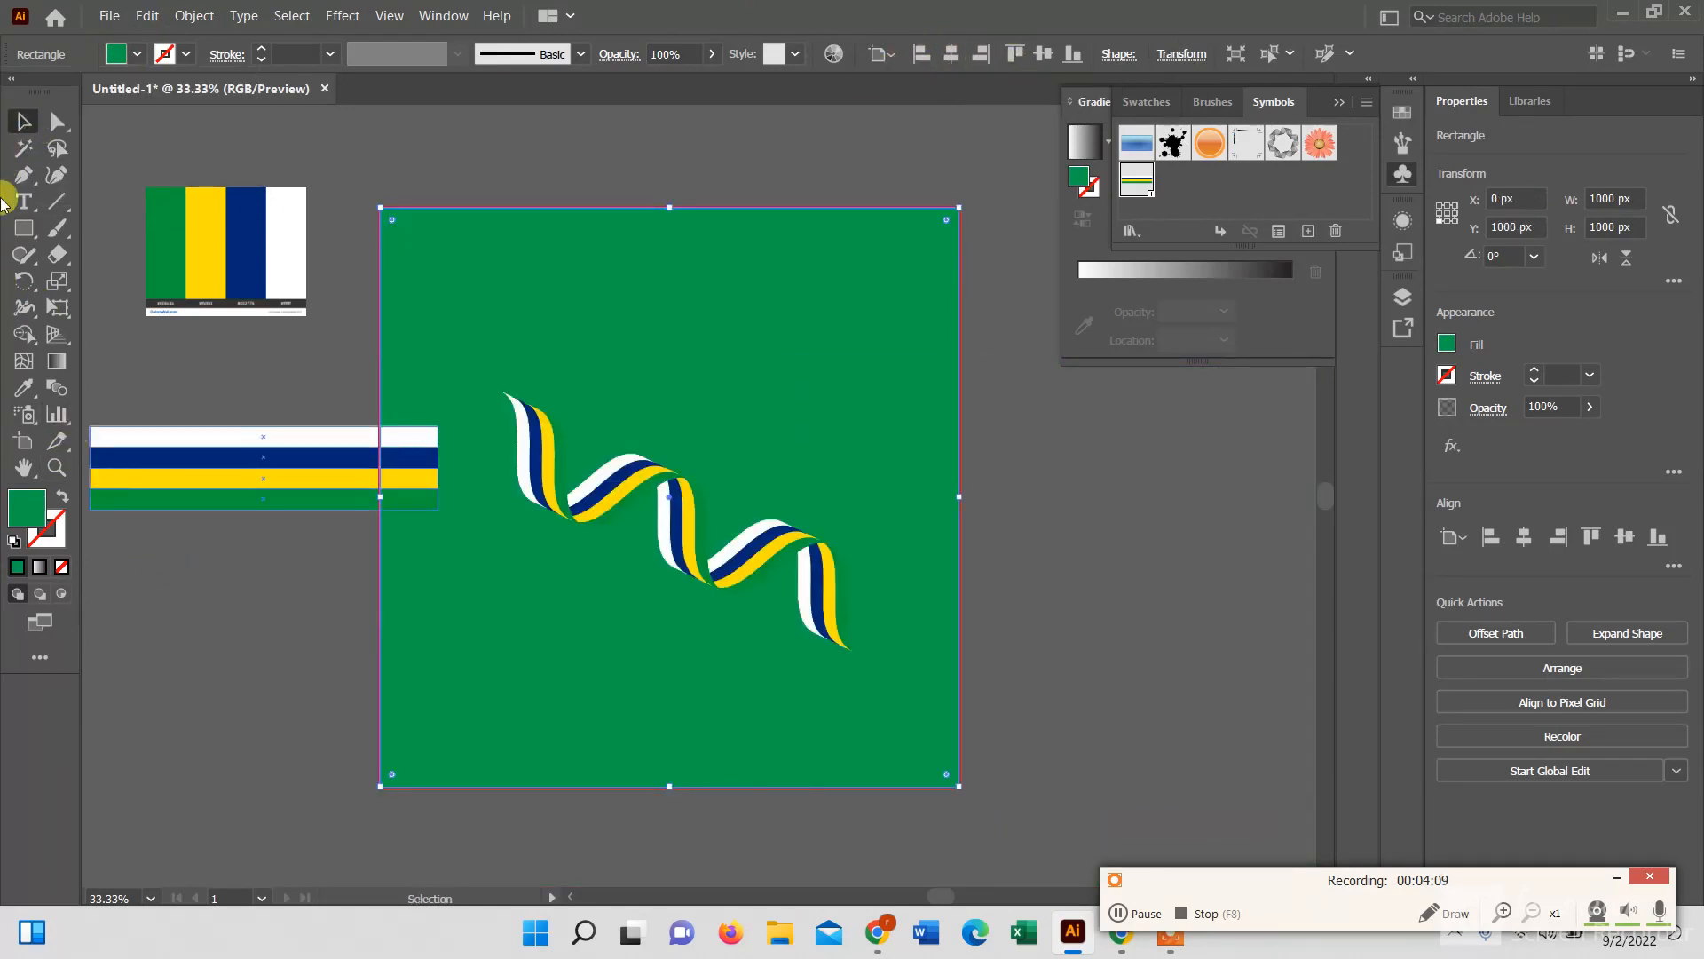
# Change the background square's fill to black and move the striped symbol bars clear of the artboard.
pyautogui.doubleClick(36, 504)
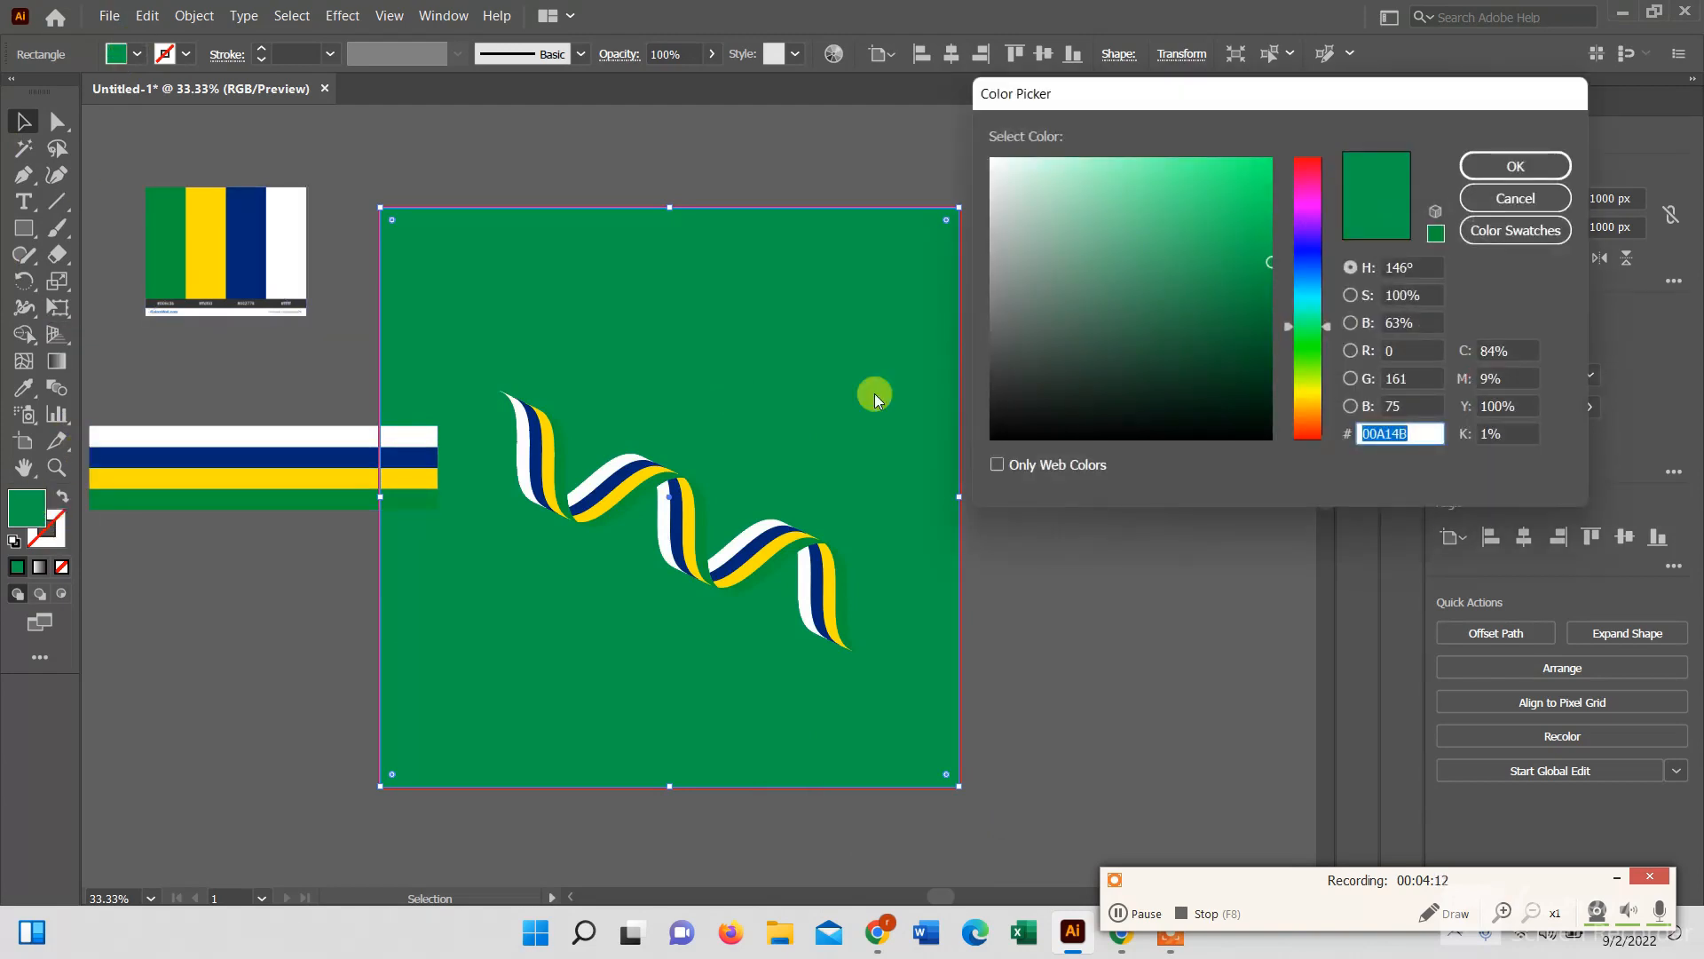
pyautogui.click(1515, 198)
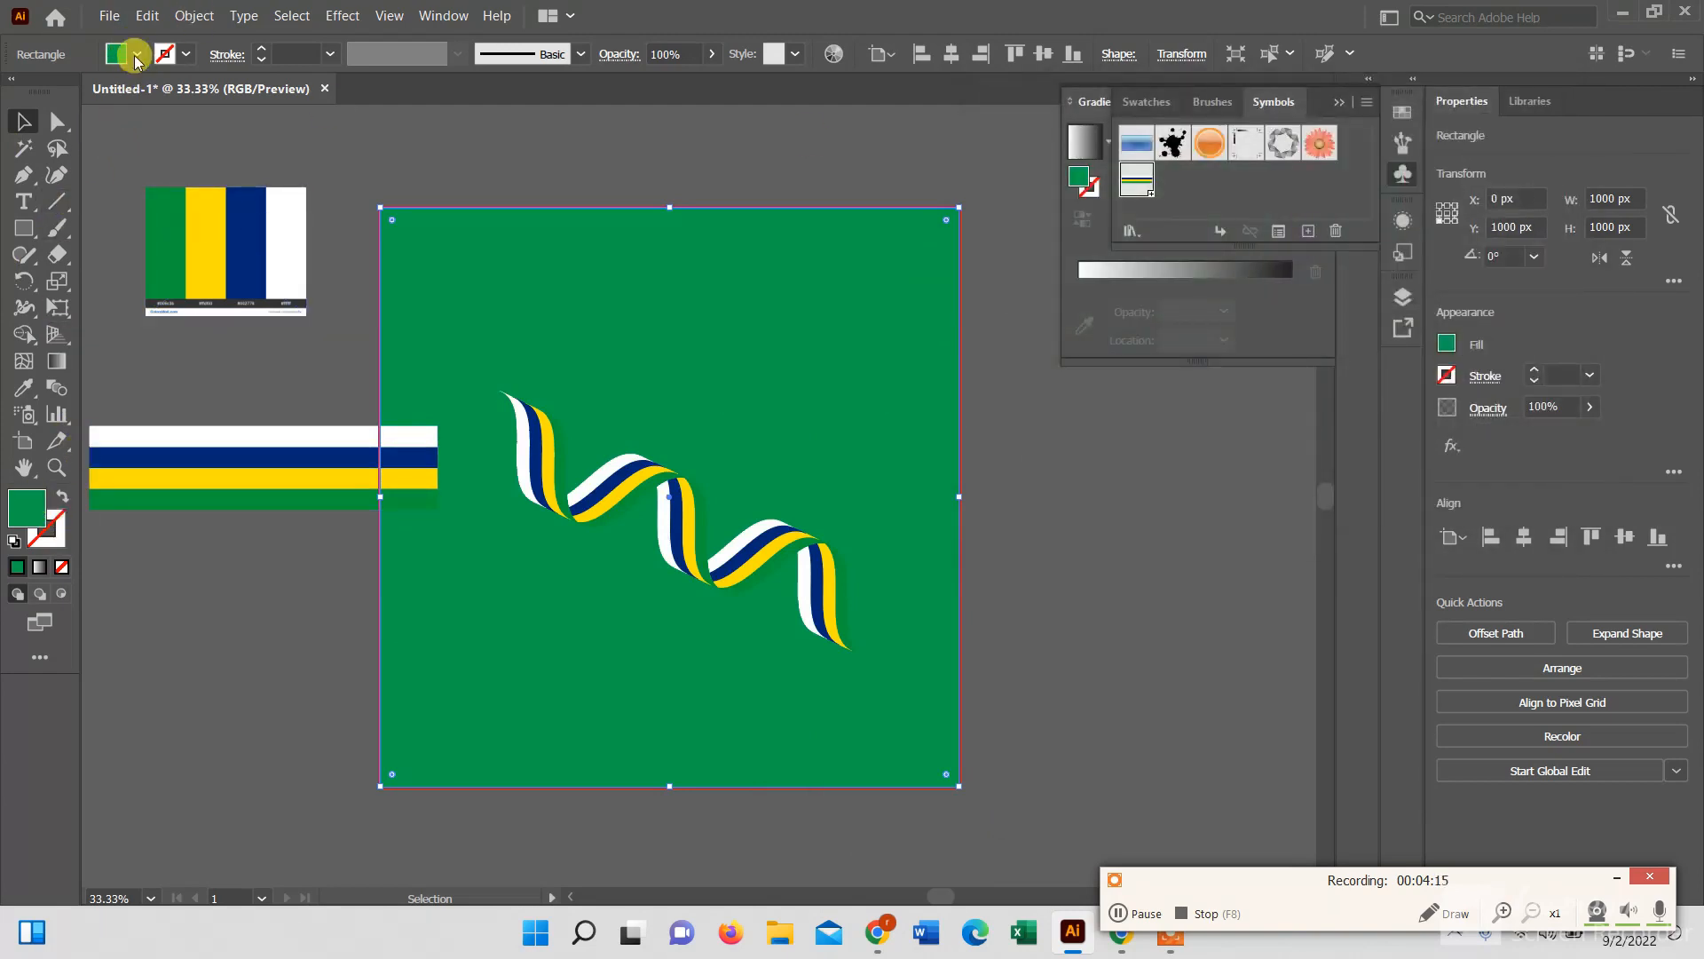
pyautogui.click(136, 54)
pyautogui.click(21, 157)
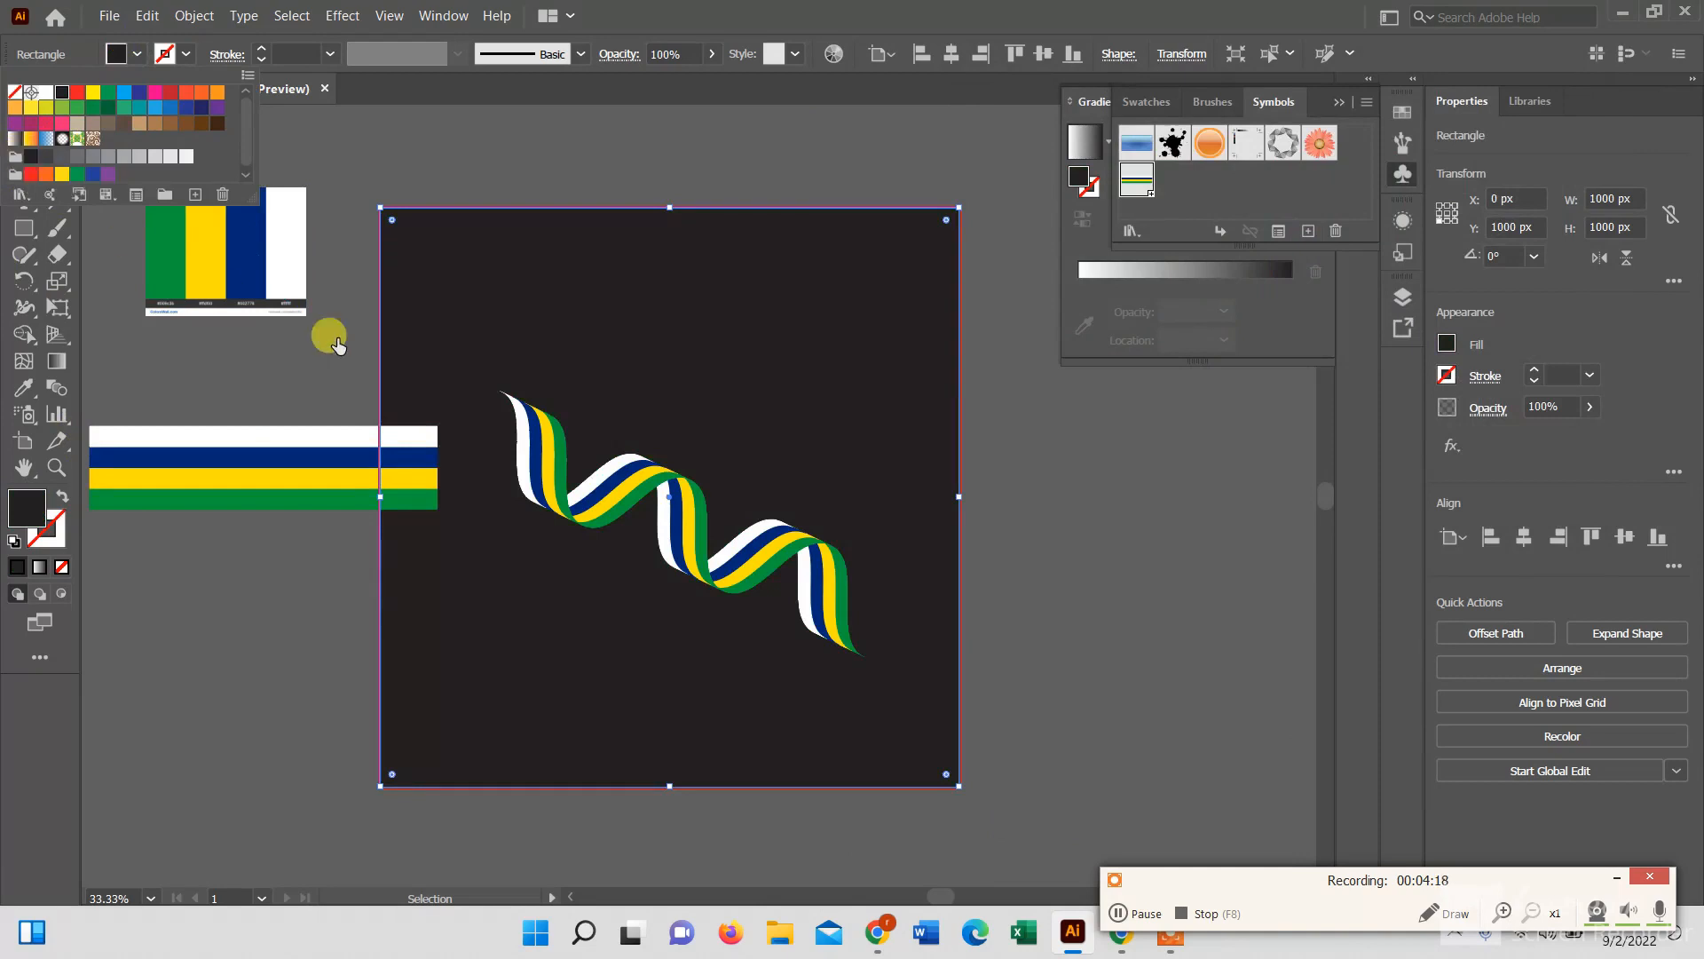
pyautogui.click(20, 157)
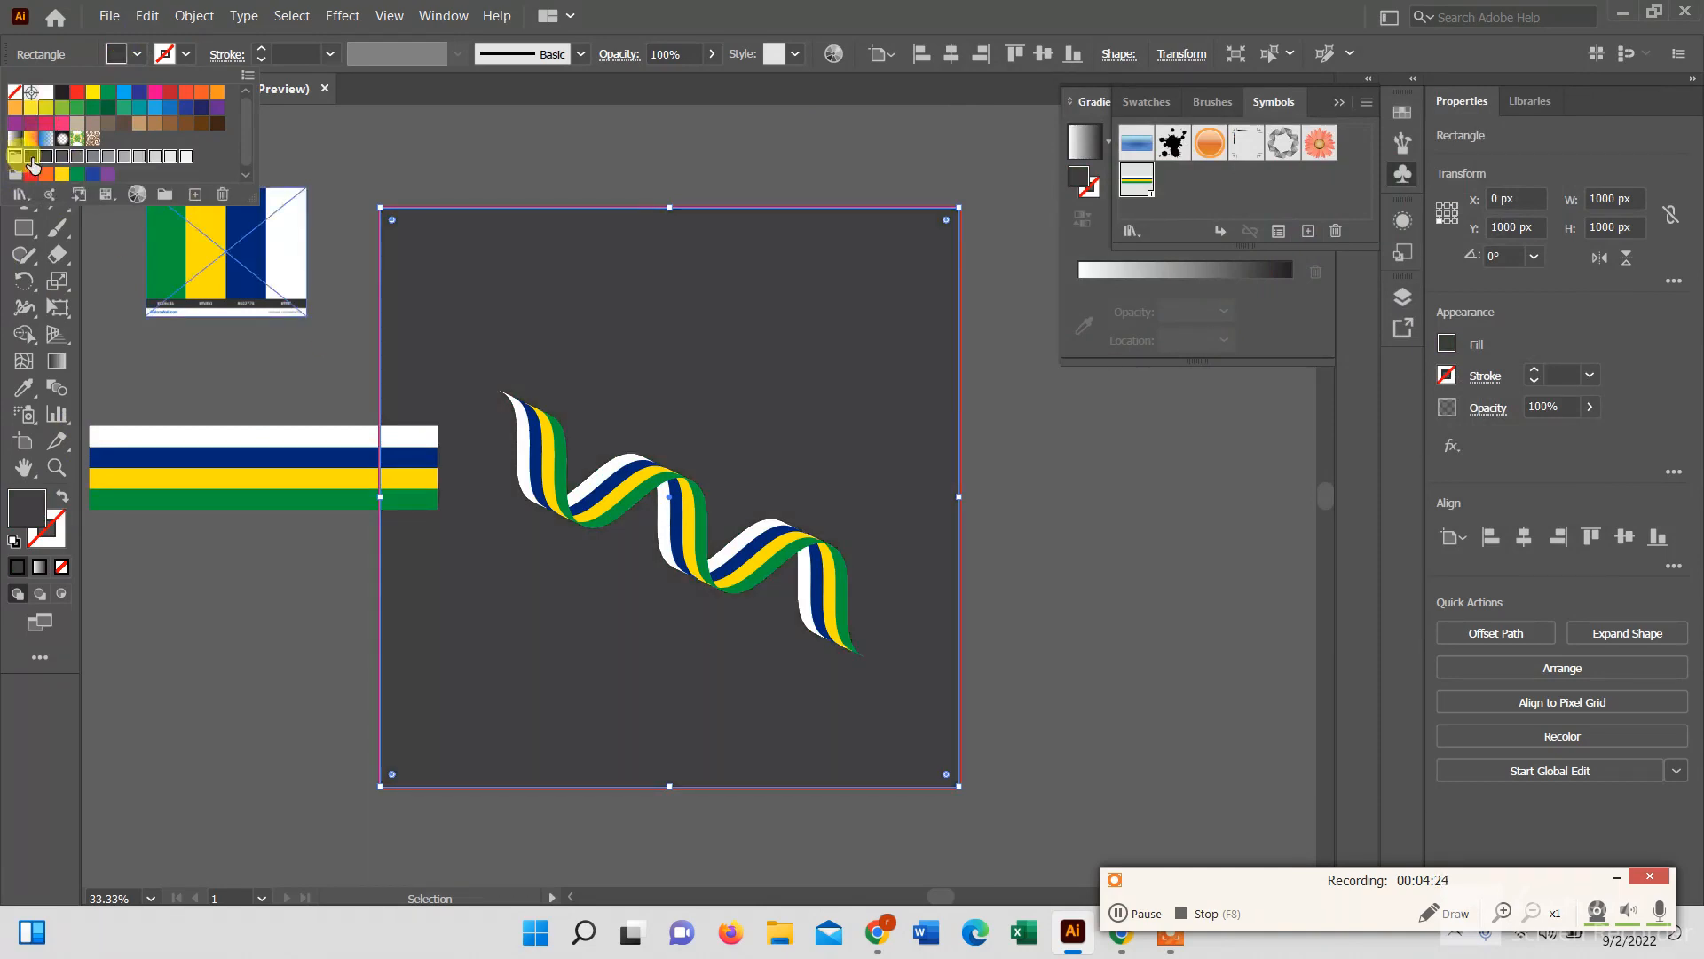
pyautogui.click(33, 164)
pyautogui.click(597, 152)
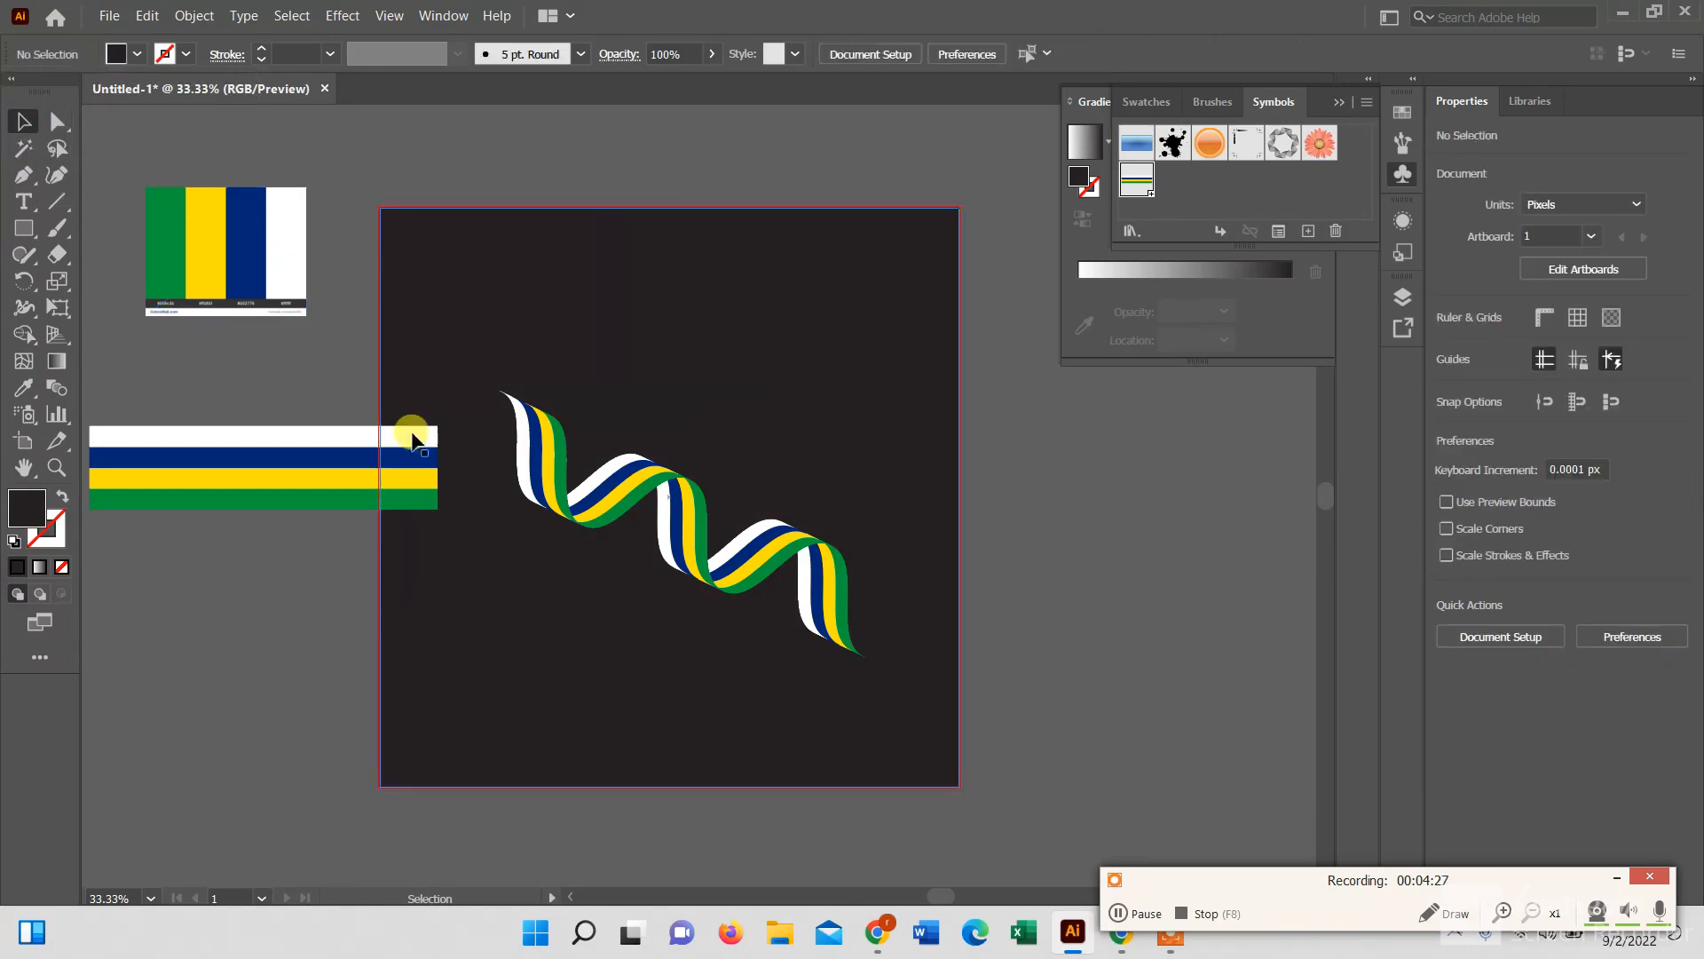
pyautogui.moveTo(413, 437); pyautogui.dragTo(242, 444)
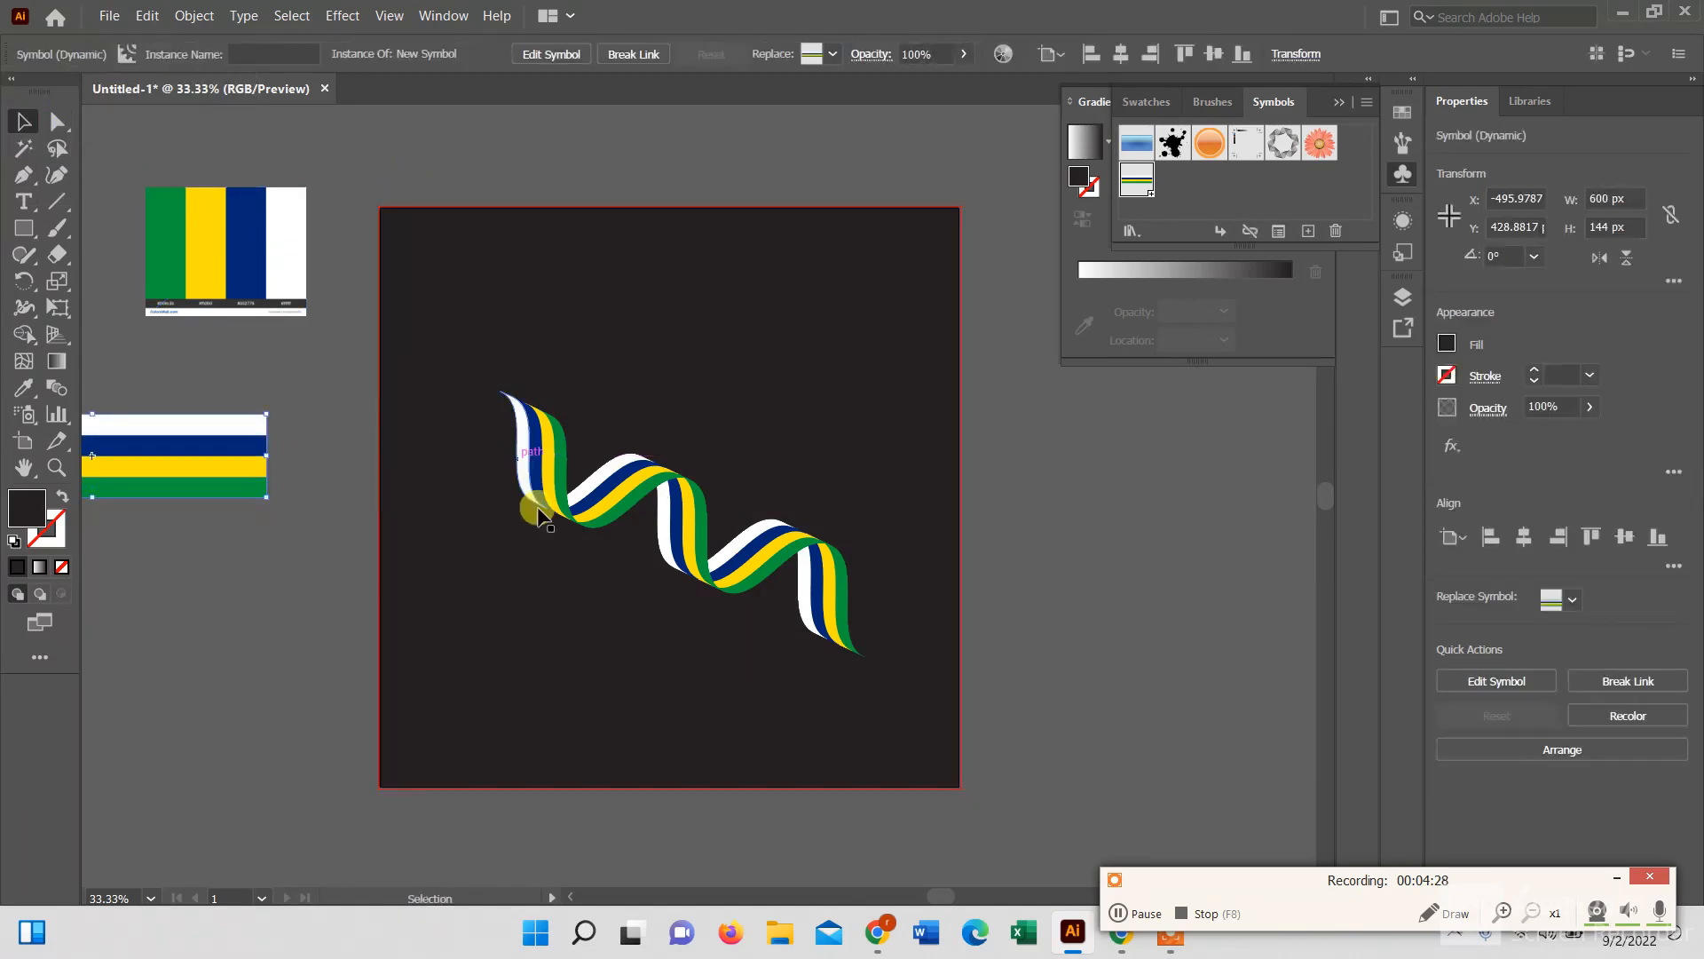
# Rotate the ribbon to a steeper angle of about 62°, shift it slightly to the right, and deselect it.
pyautogui.click(777, 623)
pyautogui.moveTo(859, 657); pyautogui.dragTo(762, 693)
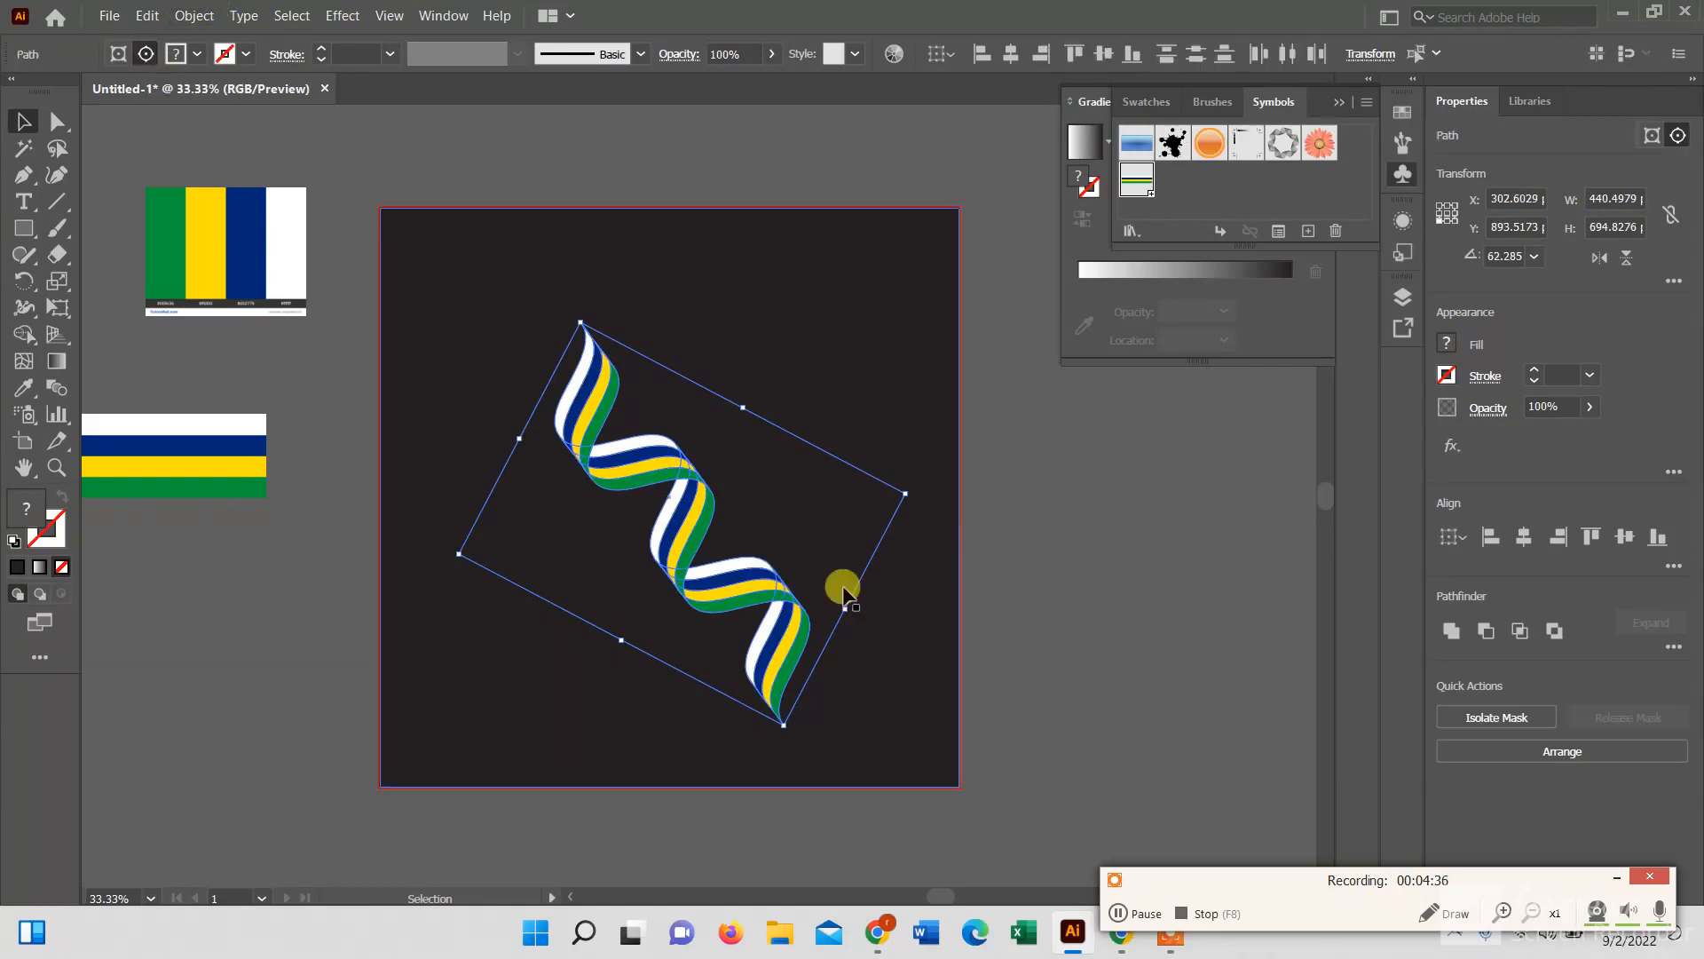
pyautogui.click(844, 582)
pyautogui.moveTo(750, 600); pyautogui.dragTo(812, 580)
pyautogui.rightClick(823, 571)
pyautogui.click(1145, 634)
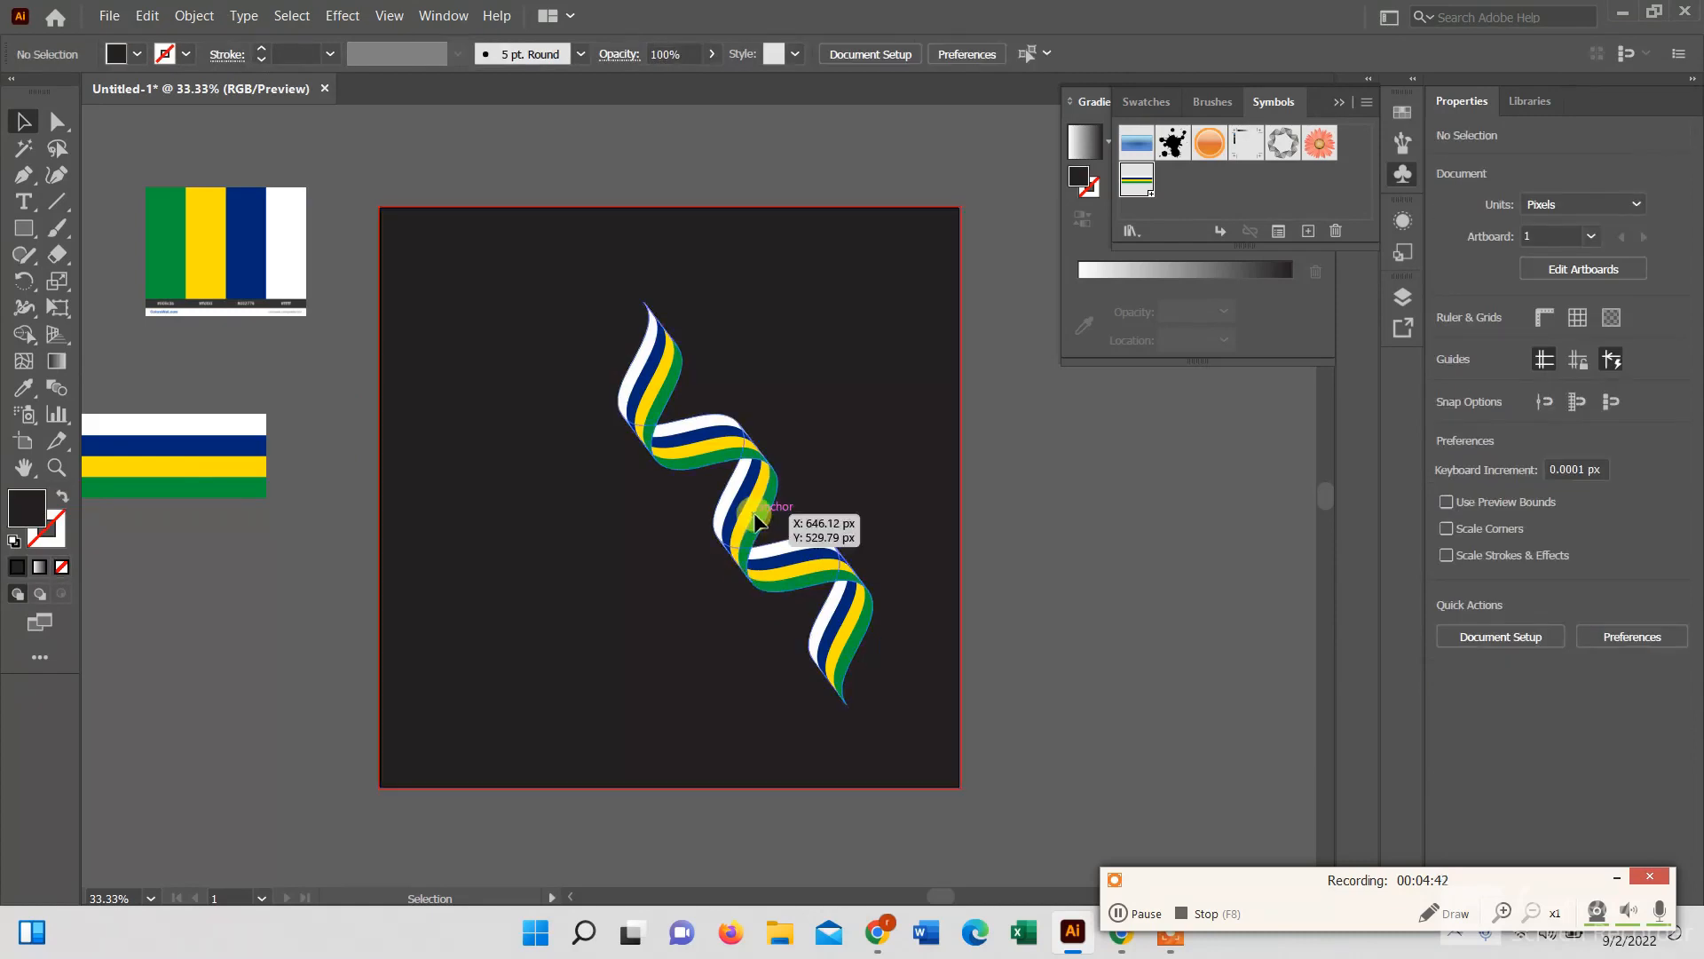
# Reposition the ribbon, rotate it to about 86°, enlarge it to about 812 × 677 px across the black square, and deselect it.
pyautogui.moveTo(755, 515); pyautogui.dragTo(554, 471)
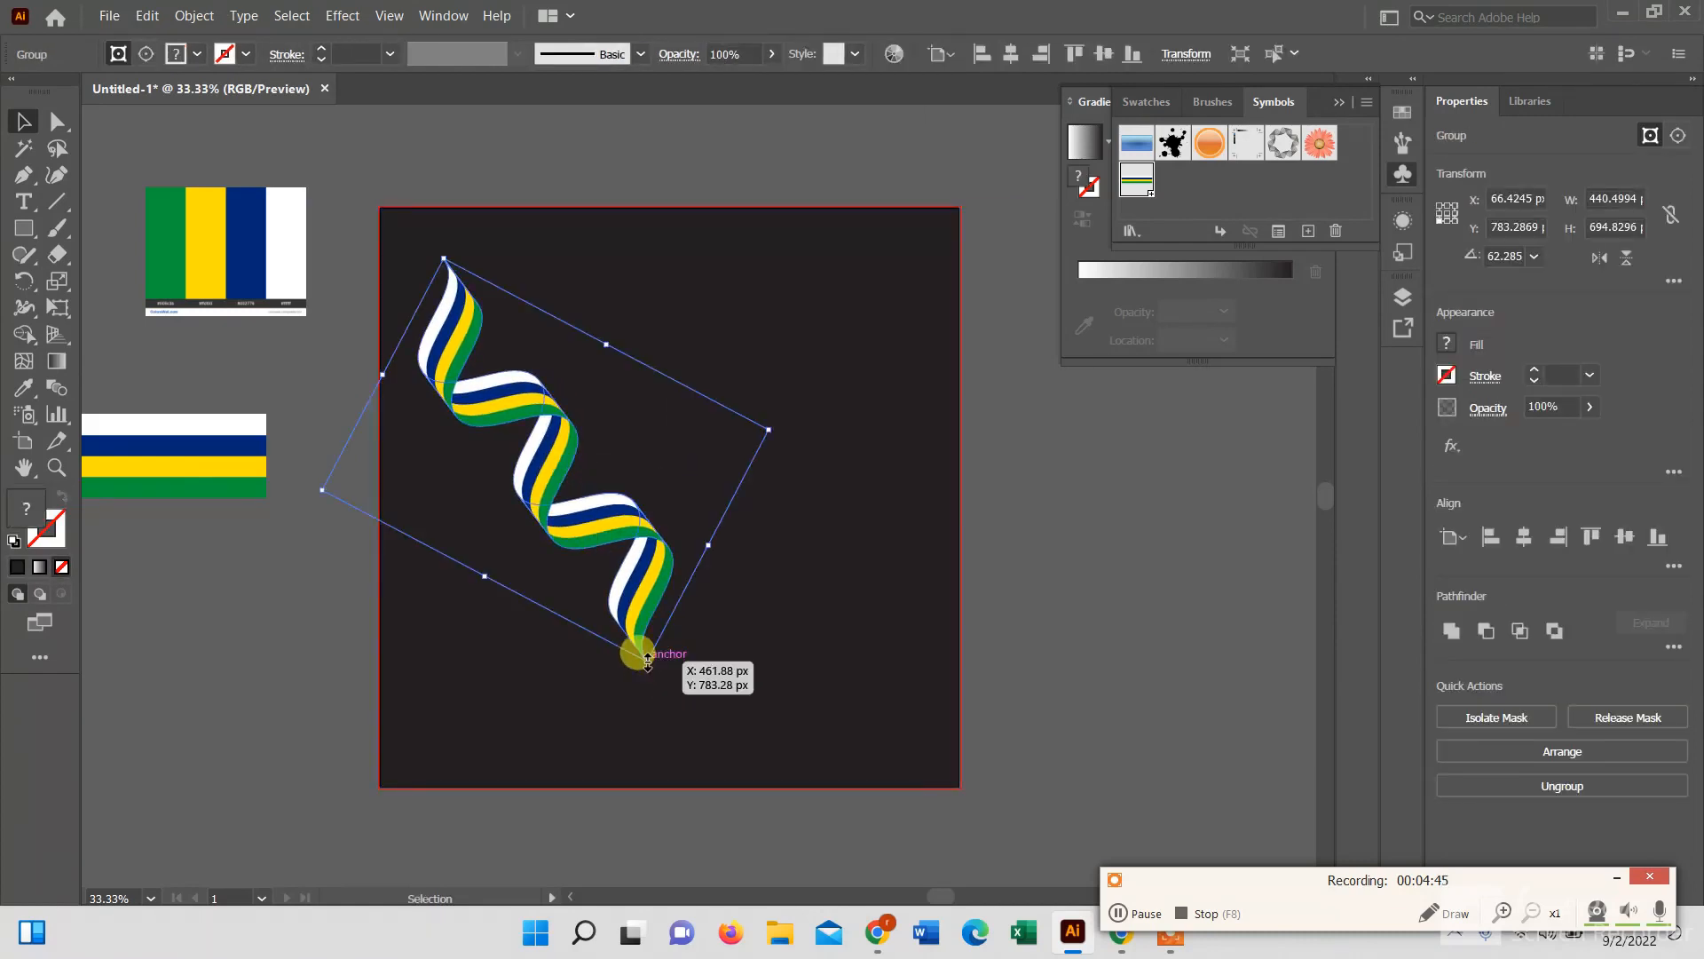
pyautogui.moveTo(647, 659); pyautogui.dragTo(887, 674)
pyautogui.moveTo(818, 609); pyautogui.dragTo(843, 628)
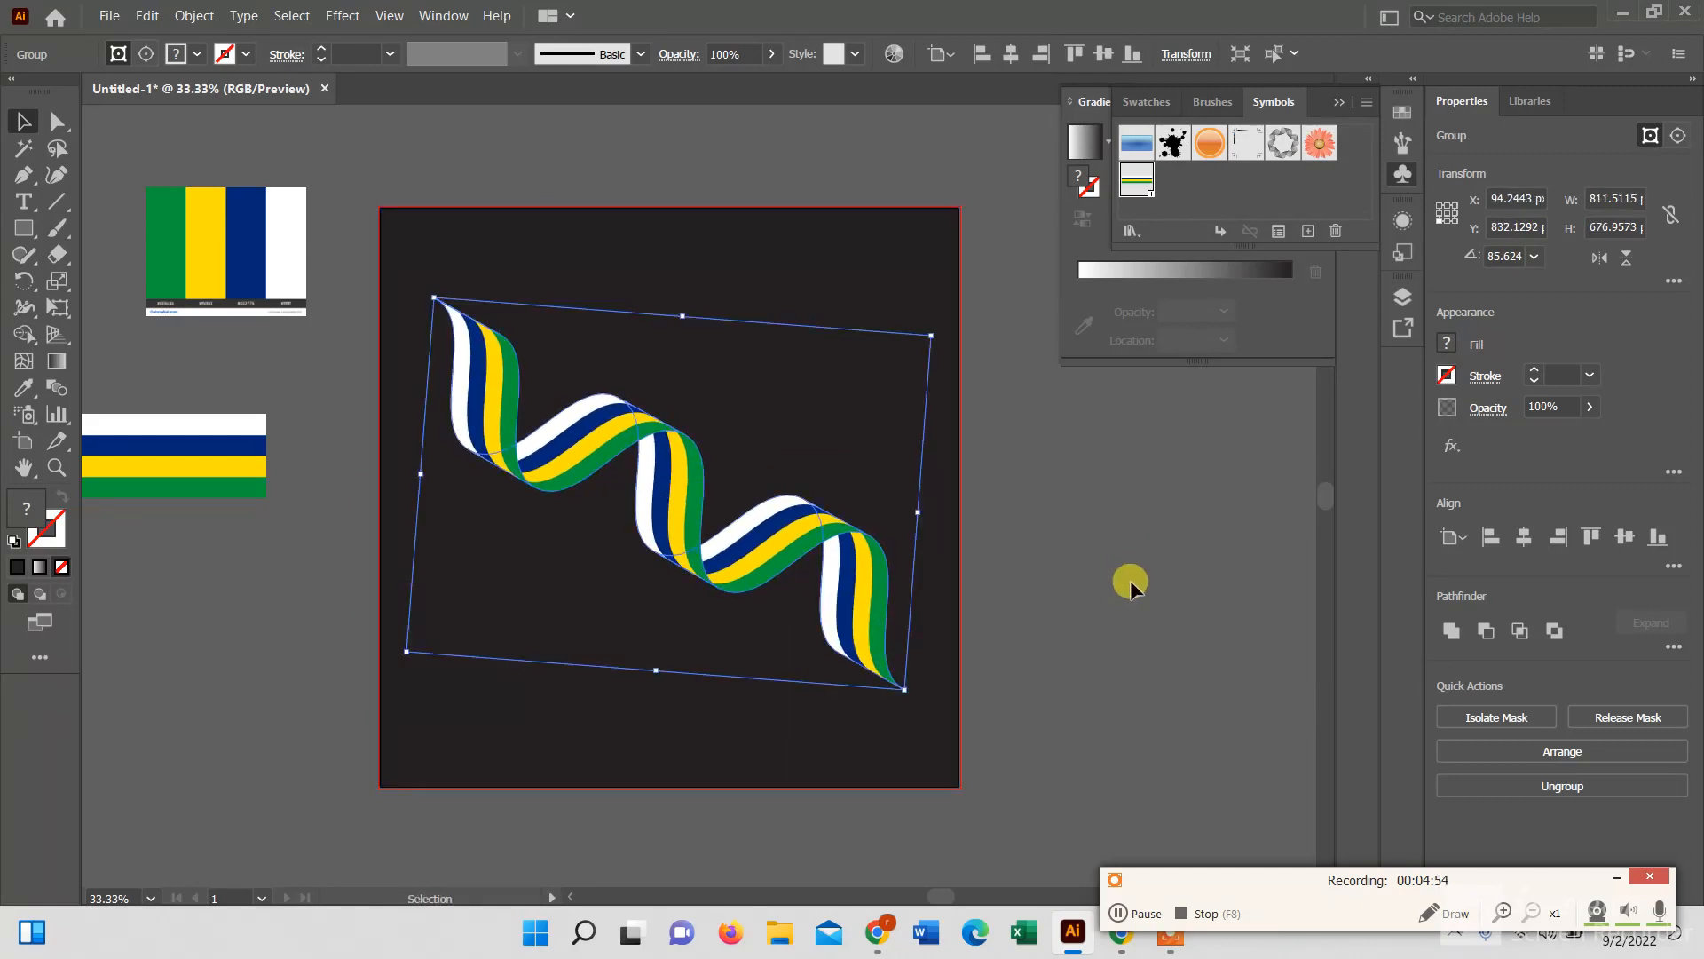
pyautogui.click(1131, 578)
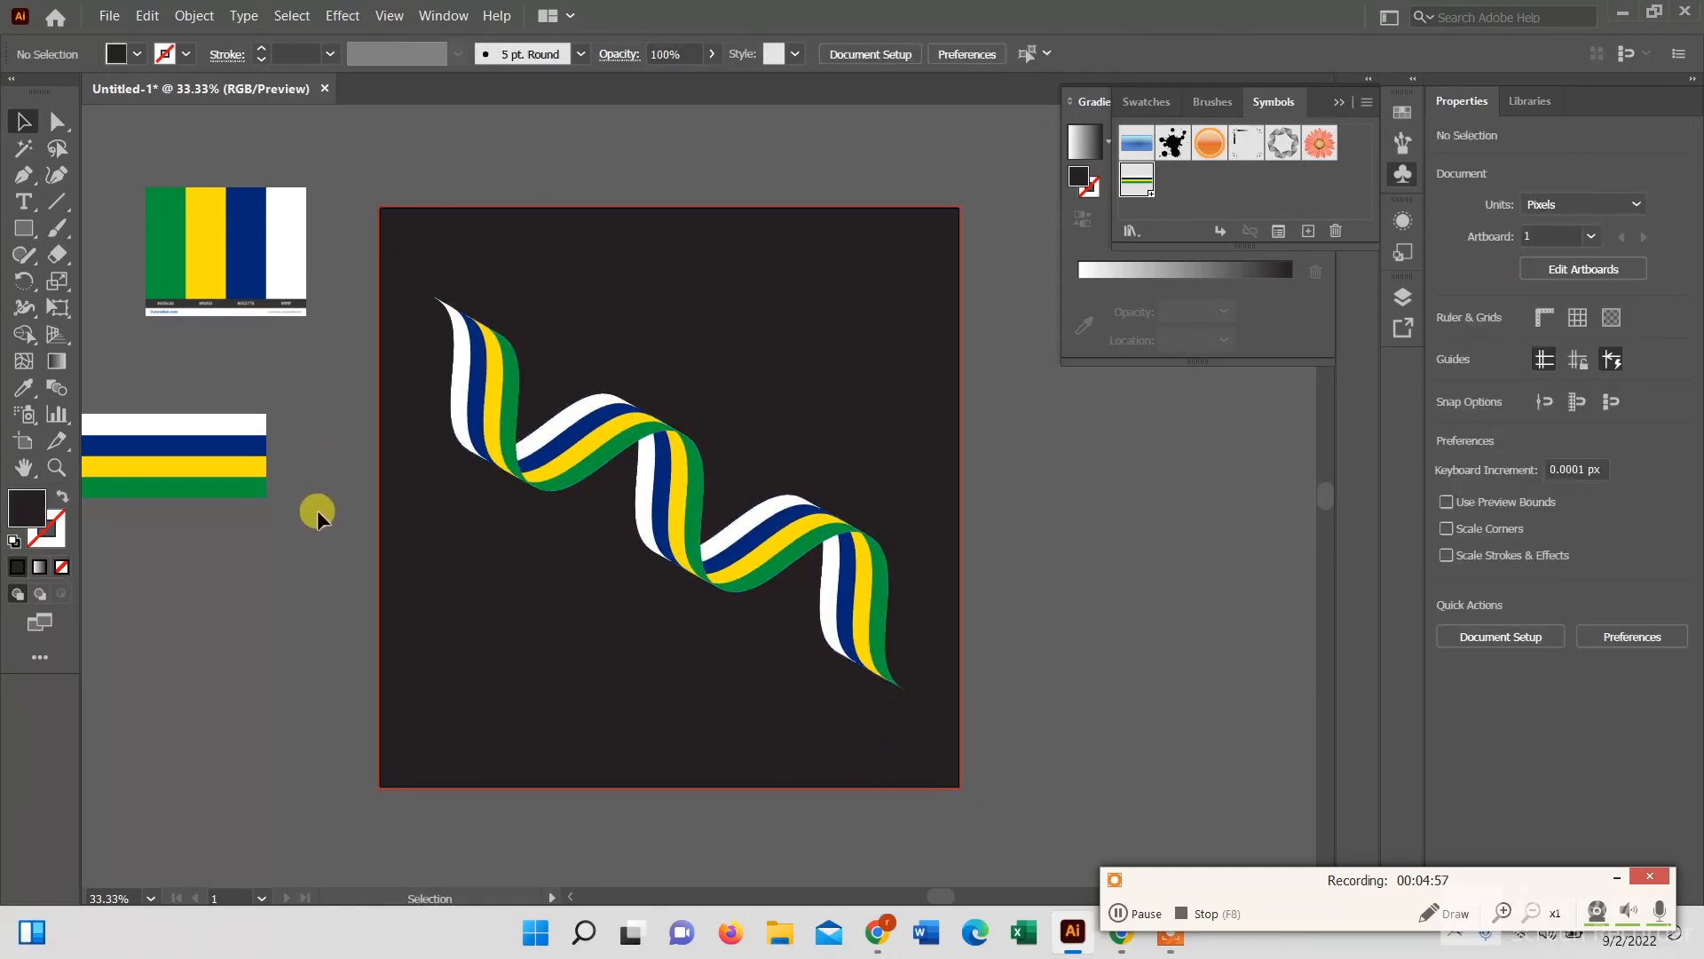